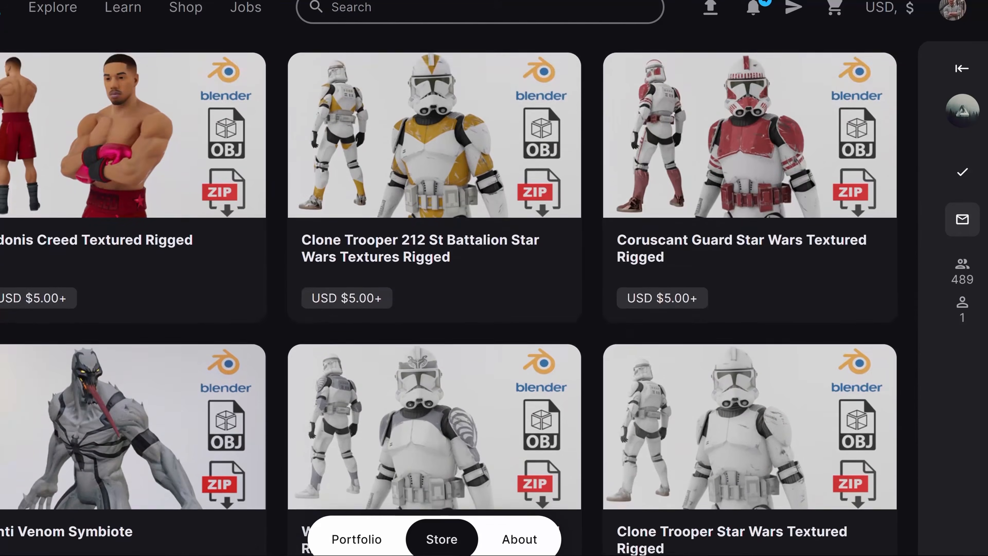
Step: Browse the textured and rigged character models in the ArtStation store
scroll(447, 272, down, 2)
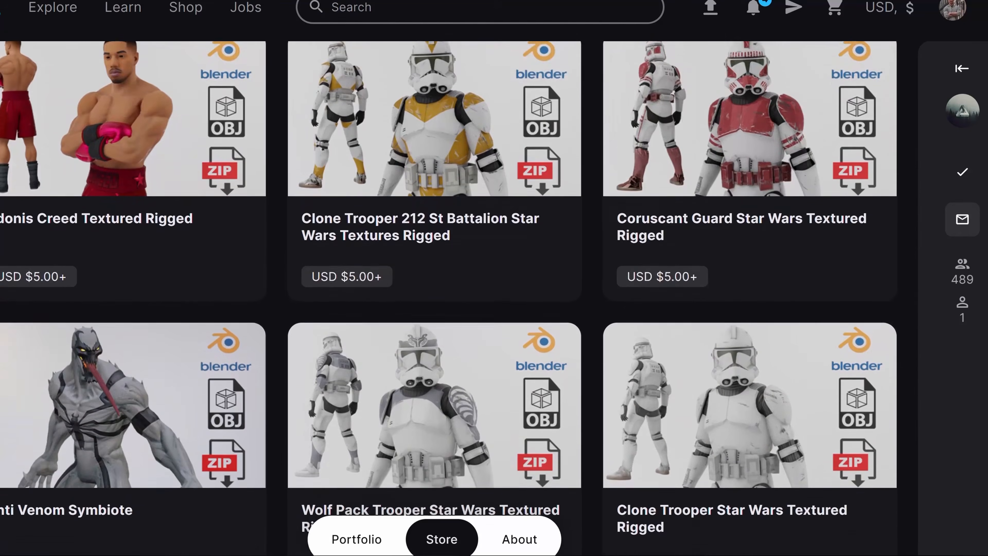
scroll(448, 295, down, 2)
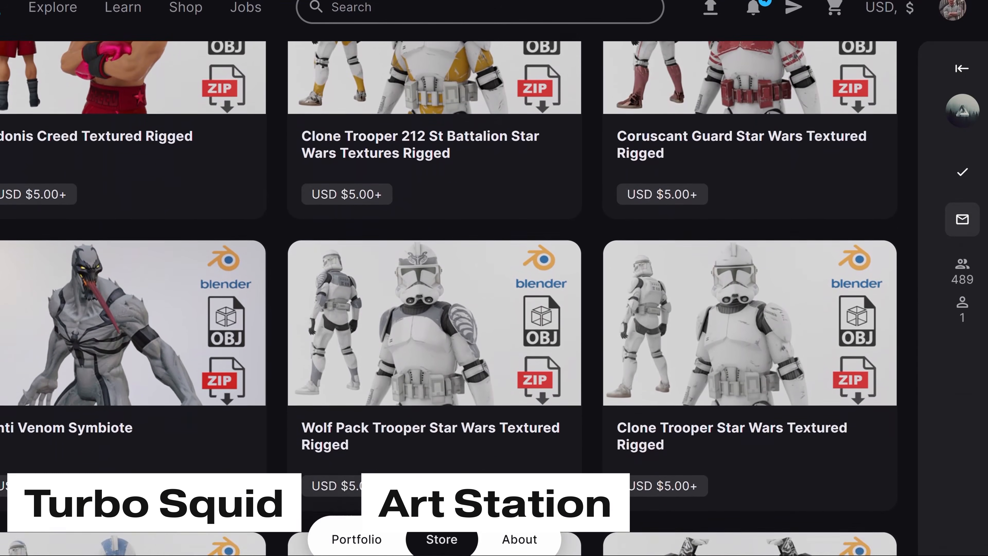
scroll(448, 272, down, 2)
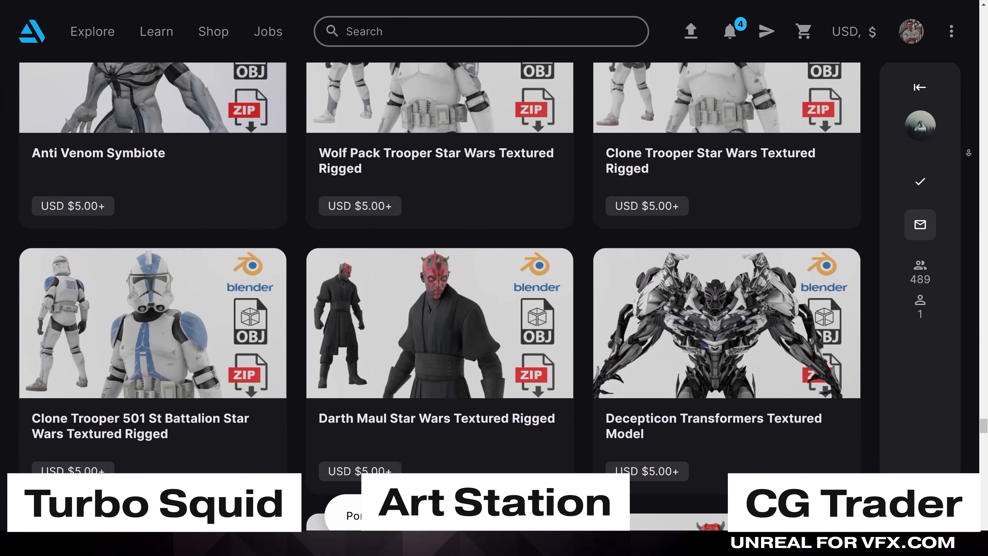
scroll(447, 296, down, 2)
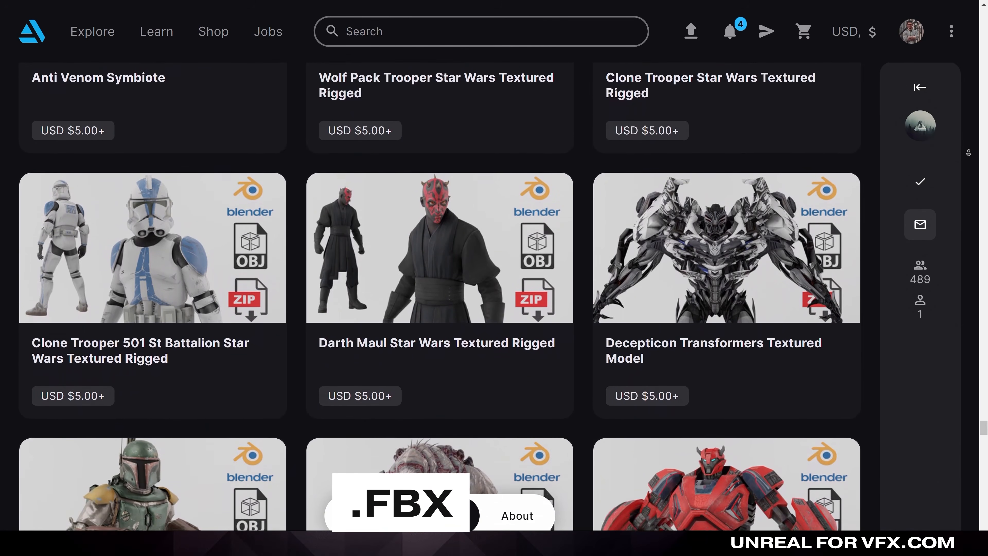
scroll(928, 96, down, 8)
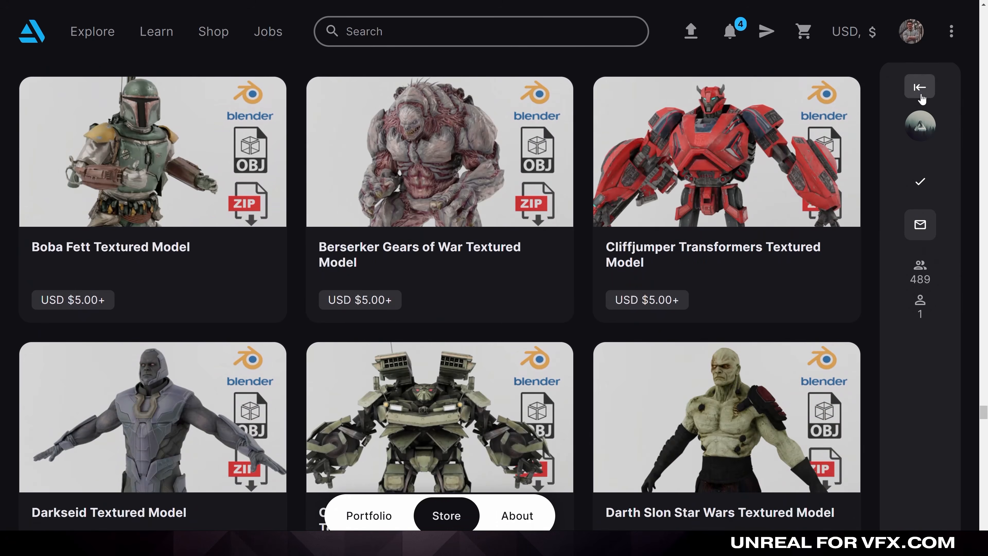
click(919, 88)
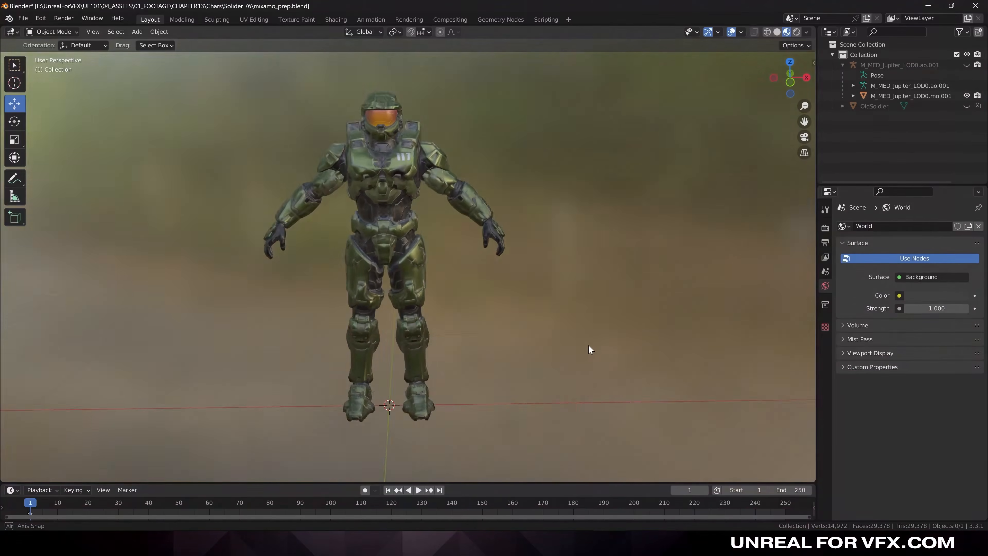
Step: Switch to Blender and move the mesh M_MED_Jupiter_LOD0.mo.001 out of its armature's hierarchy into the Scene Collection
middle_drag(589, 346, 532, 342)
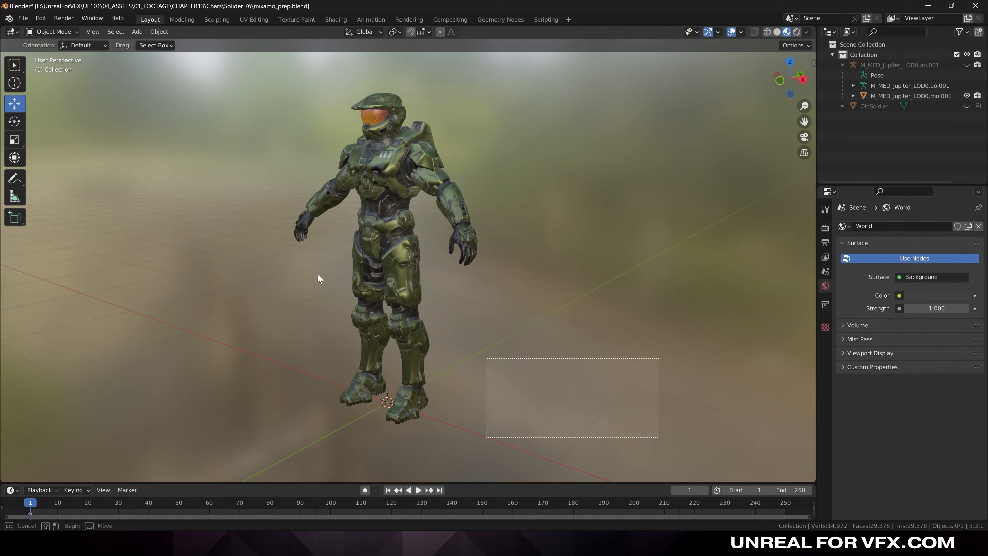
drag(318, 275, 97, 99)
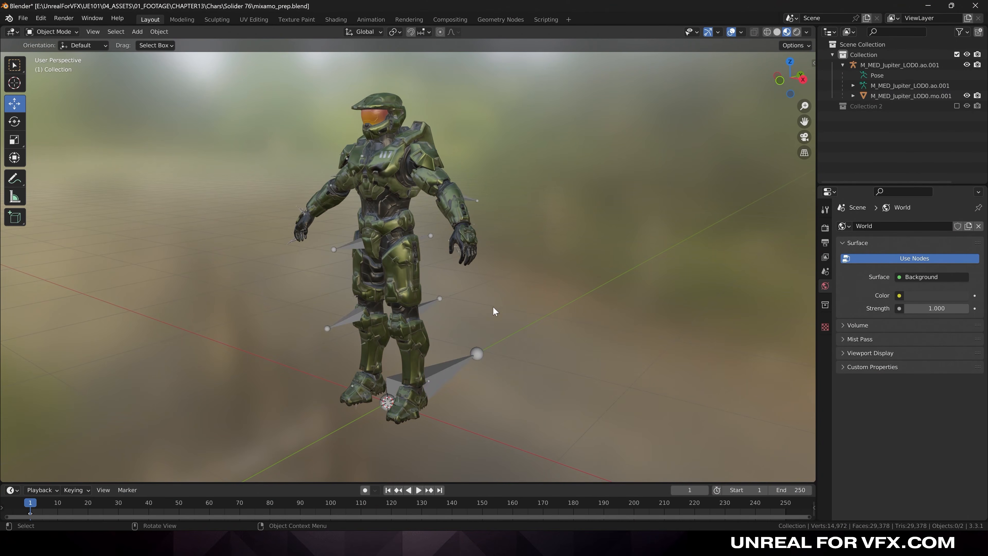
middle_drag(493, 307, 594, 300)
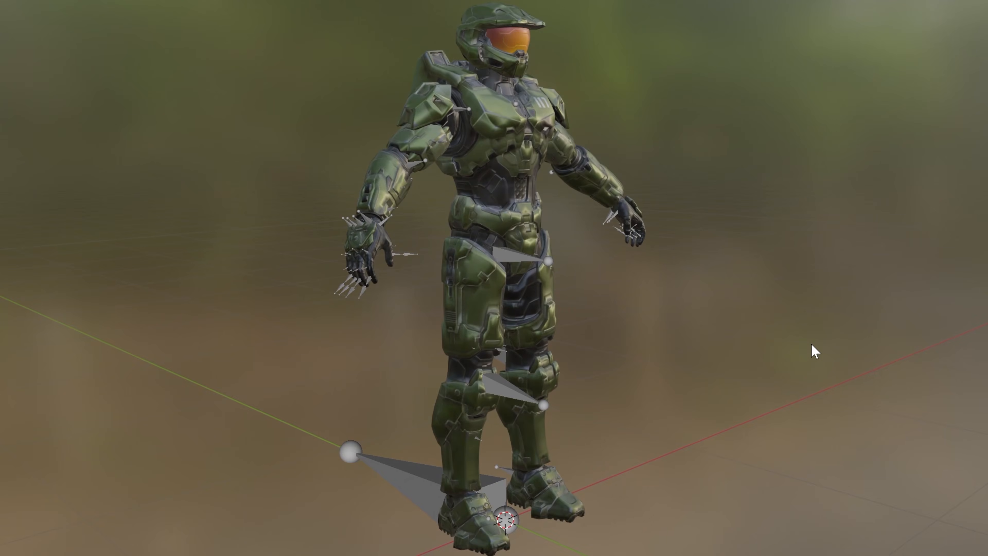
middle_drag(811, 344, 673, 333)
middle_drag(842, 428, 826, 416)
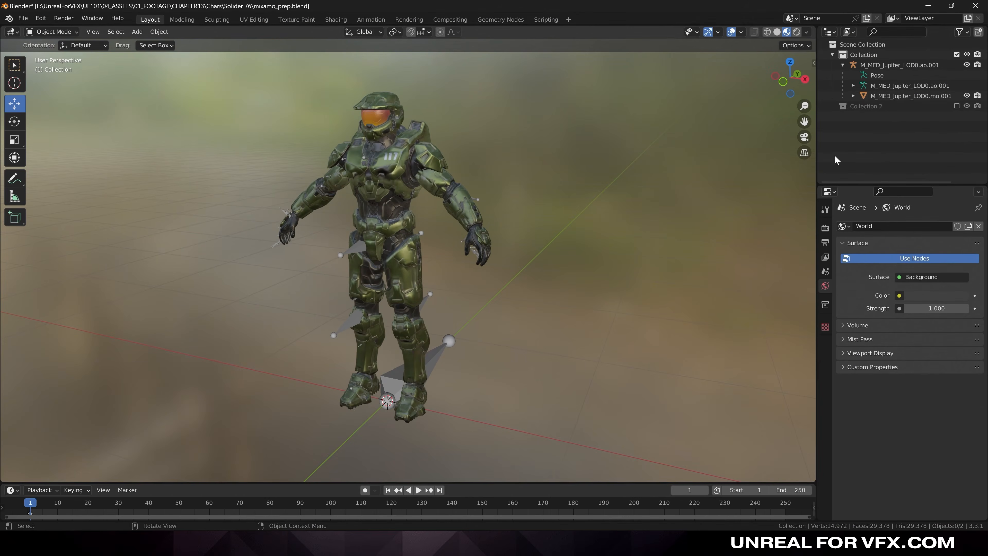
click(893, 96)
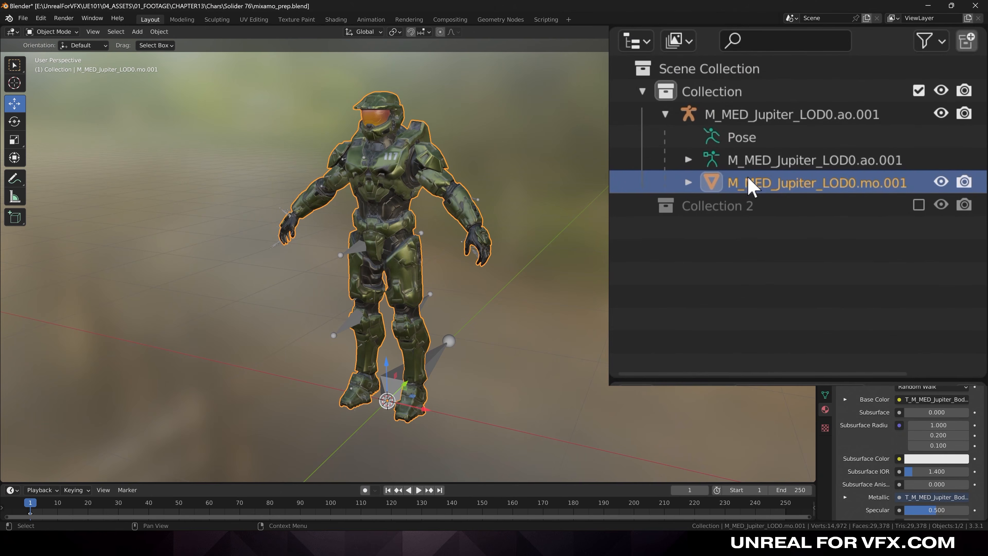
drag(747, 186, 706, 62)
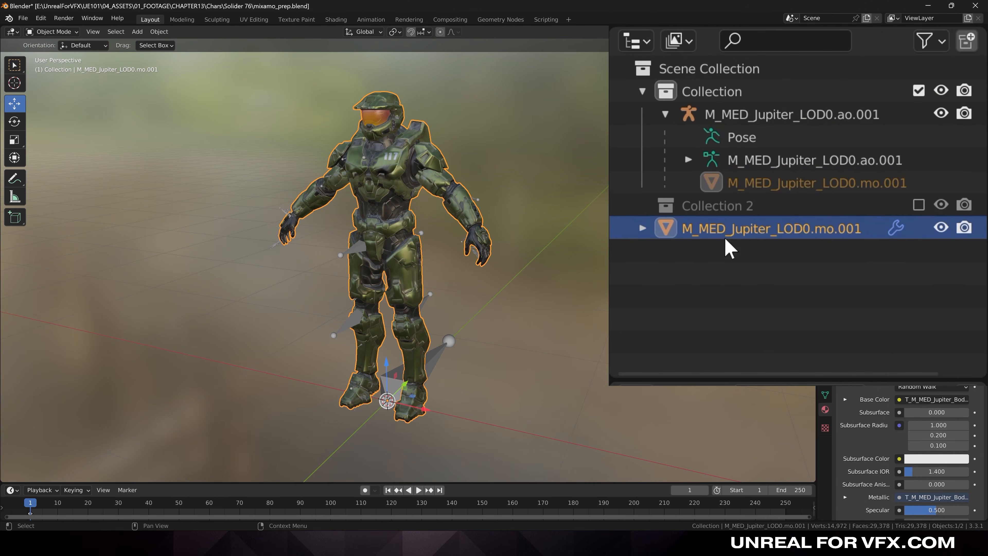
click(704, 268)
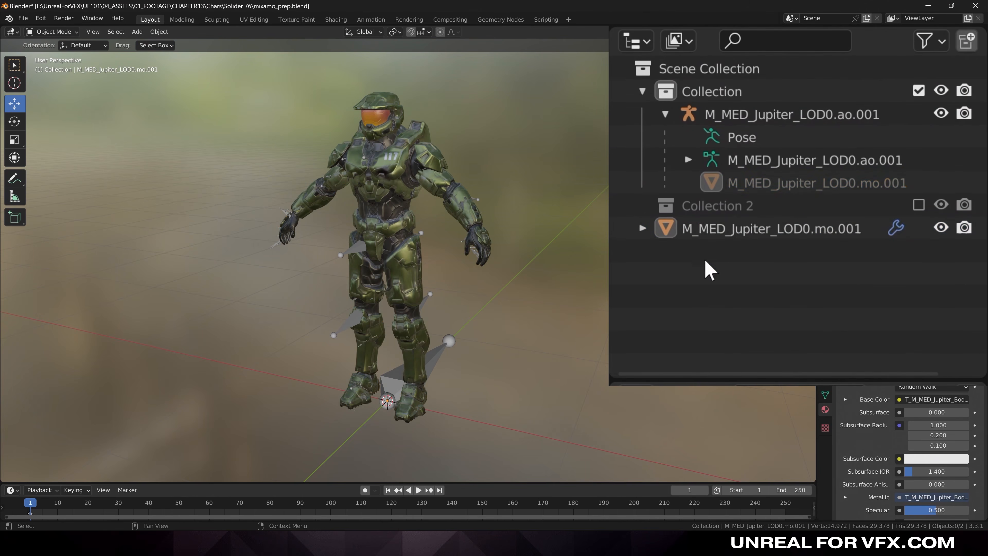
Step: Delete the armature M_MED_Jupiter_LOD0.ao.001 and remove the leftover Armature modifier from the character mesh
click(734, 116)
key(Delete)
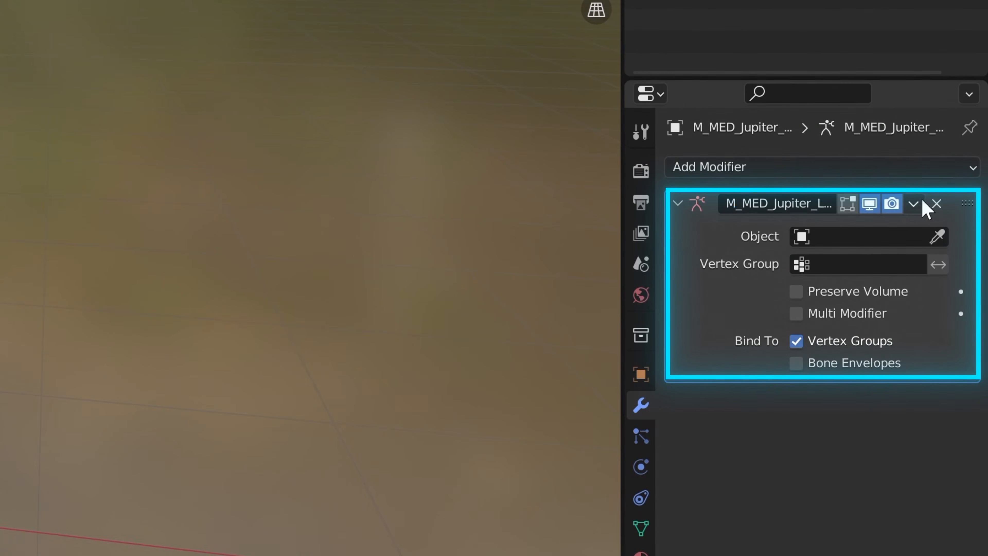
click(936, 203)
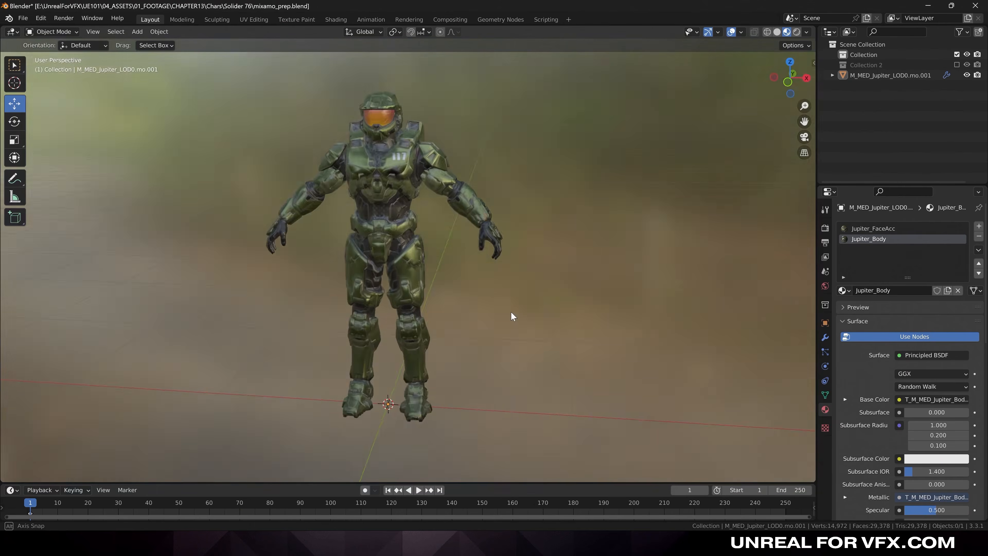
Step: Measure the character's height from the feet to the top of the helmet in the front view
middle_drag(511, 311, 487, 310)
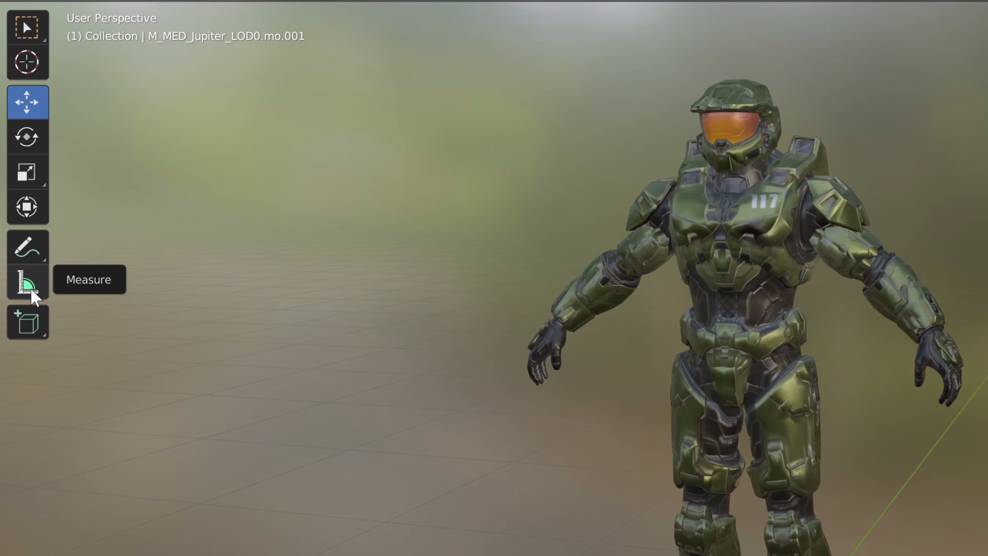
click(31, 294)
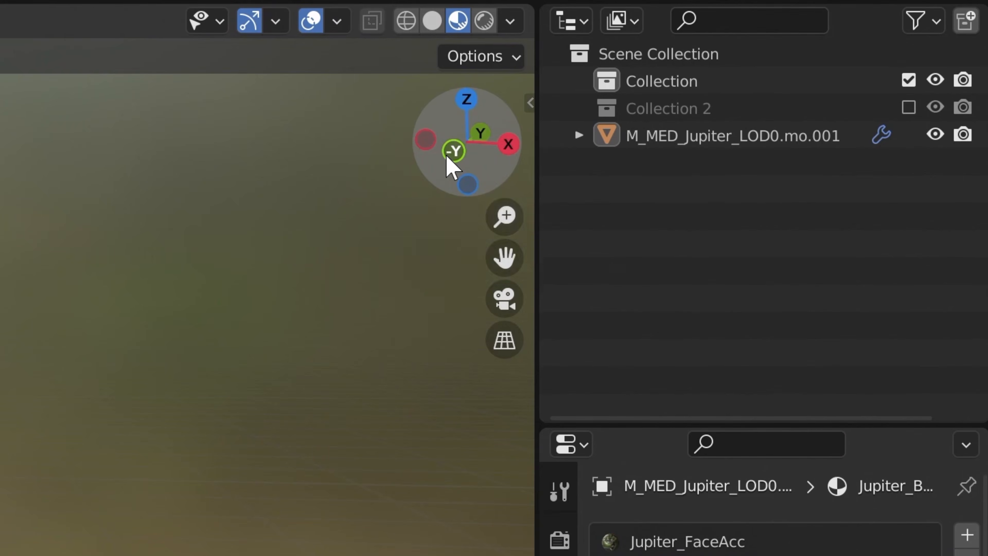
click(452, 158)
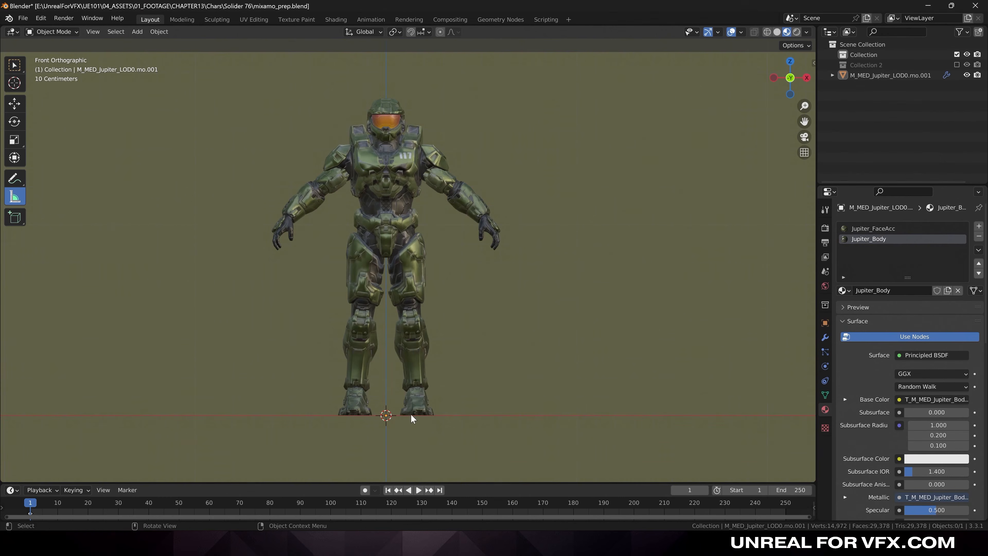
drag(411, 414, 410, 179)
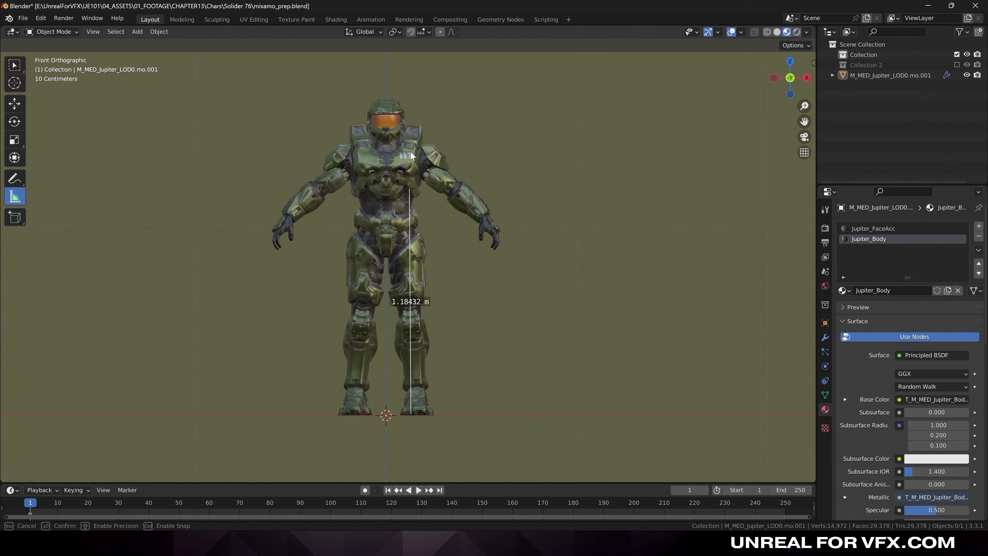
drag(409, 100, 410, 99)
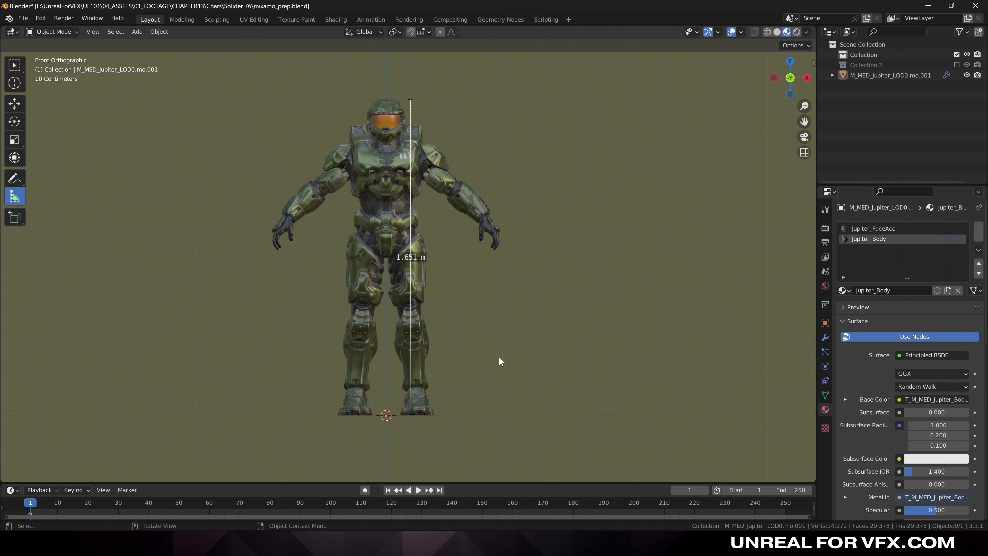
Step: Extend the height ruler above the helmet to about 1.83 m and scale the whole model to match it
drag(411, 99, 412, 100)
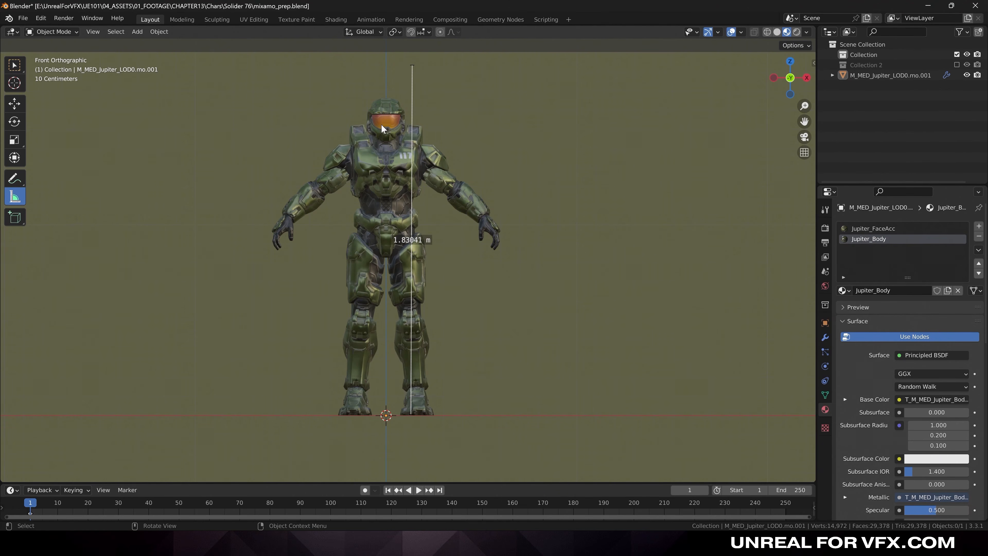
key(a)
key(s)
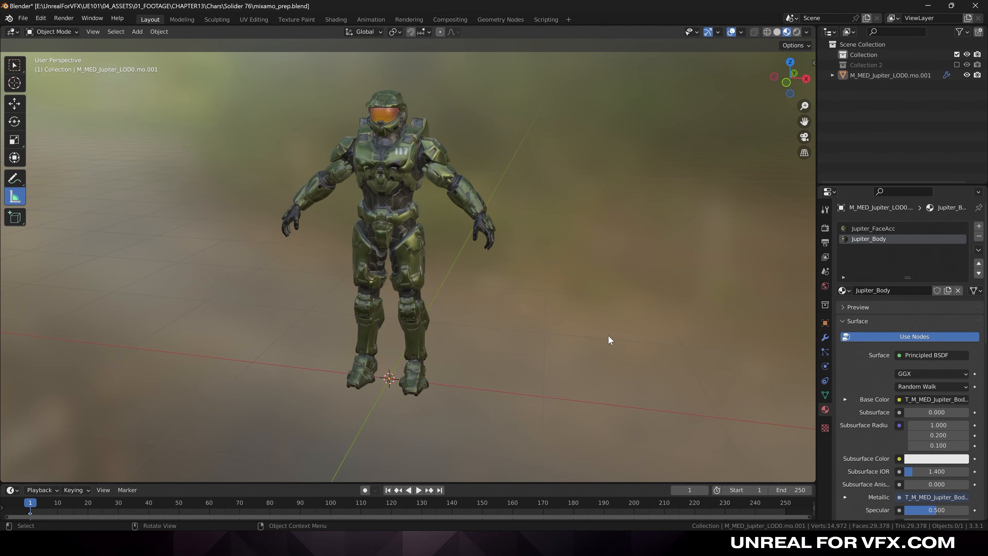
Step: Select the character mesh and start an FBX export of it
key(w)
click(416, 291)
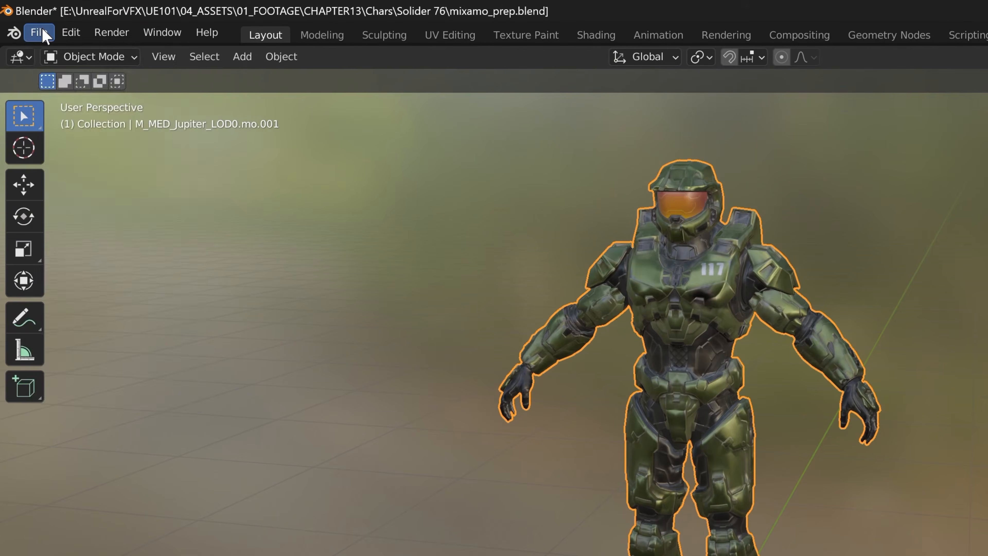
click(40, 33)
mouse_move(140, 300)
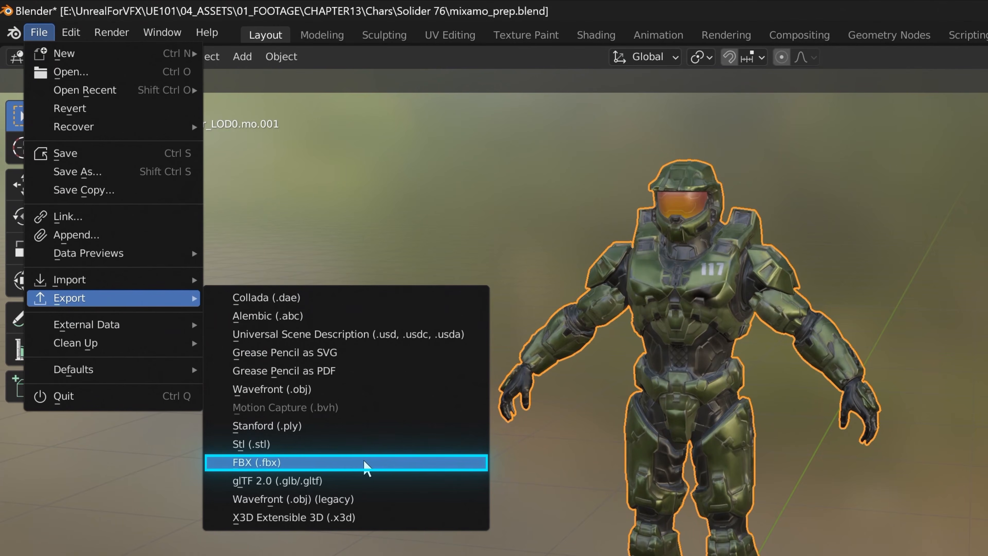
click(335, 464)
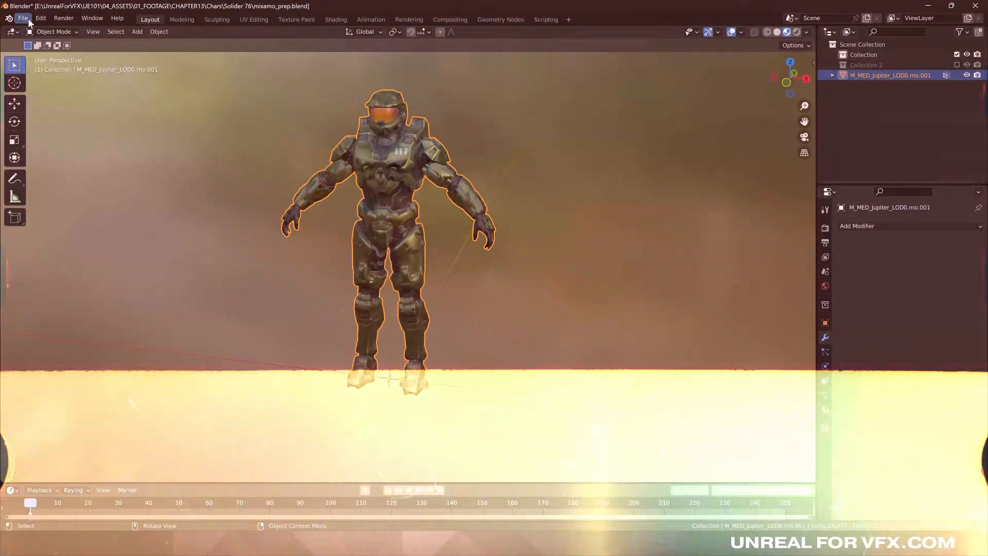
Step: Export the character as the Wavefront OBJ file mixamo_prep.obj with a scale of 10
click(21, 20)
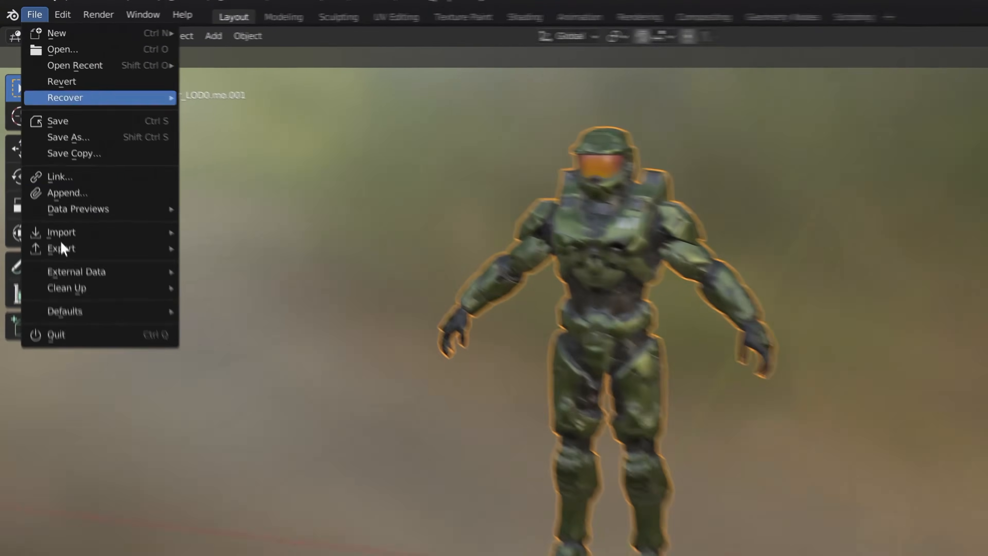
mouse_move(63, 250)
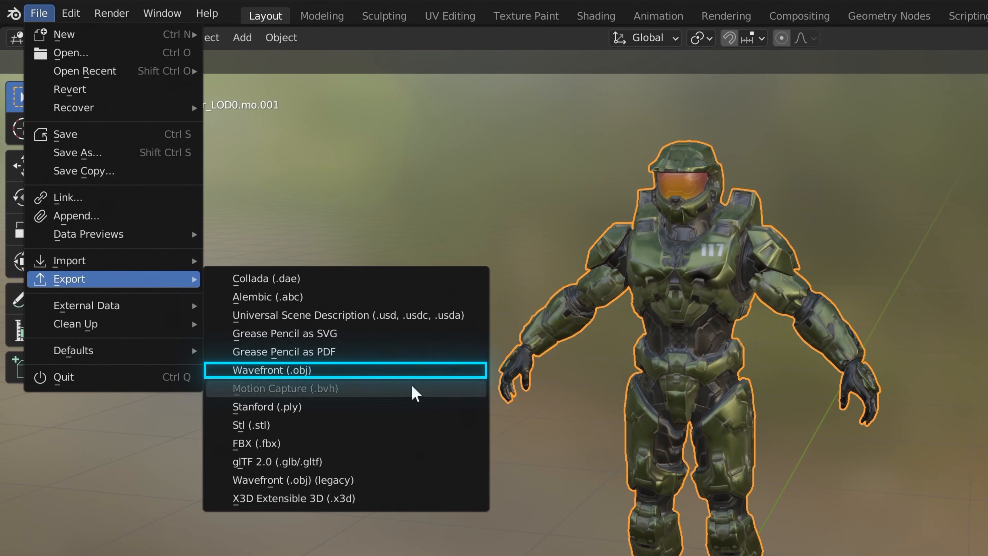
click(408, 373)
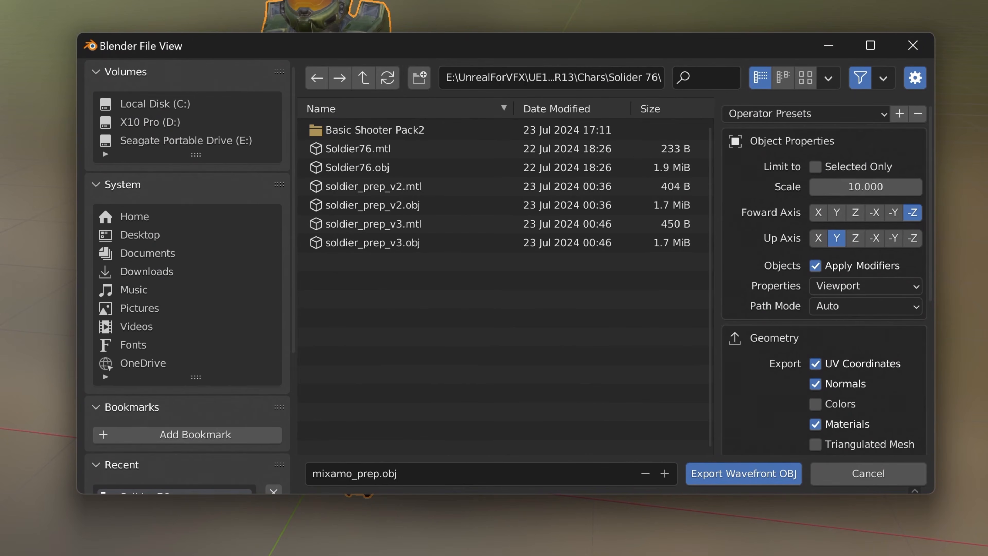
middle_drag(500, 322, 588, 326)
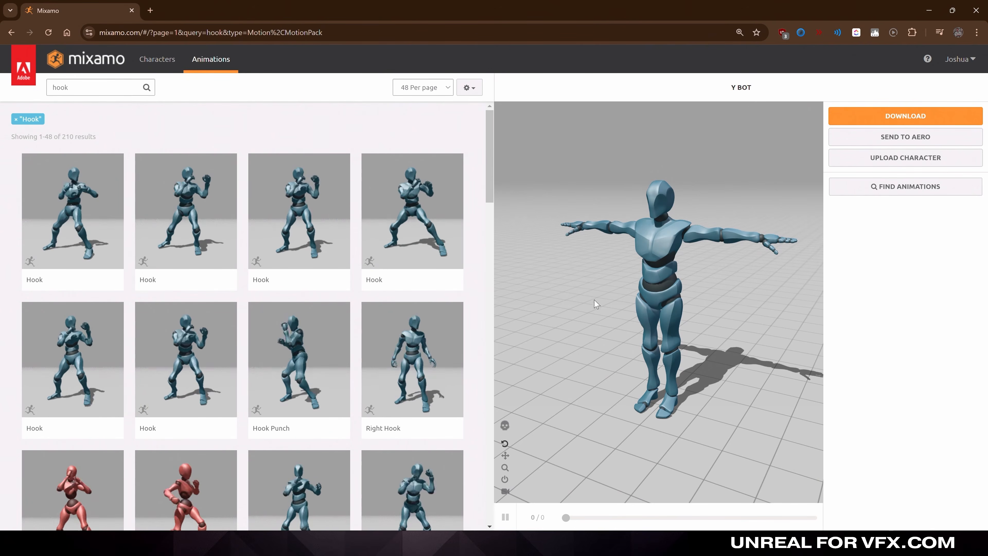
Step: Switch to Mixamo, upload the exported character file and accept its front-facing orientation in the Auto-Rigger
click(879, 157)
key(alt+Tab)
drag(742, 221, 462, 339)
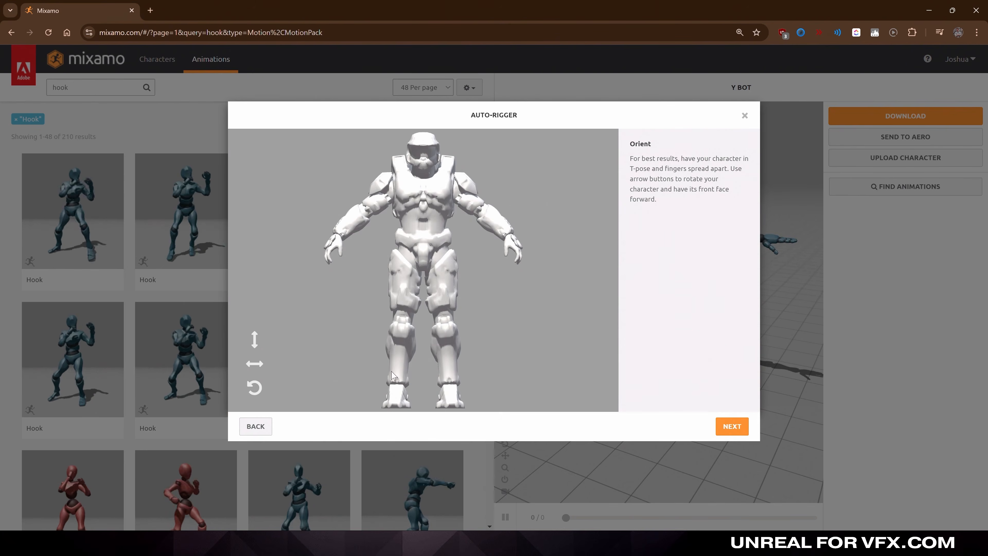
click(731, 426)
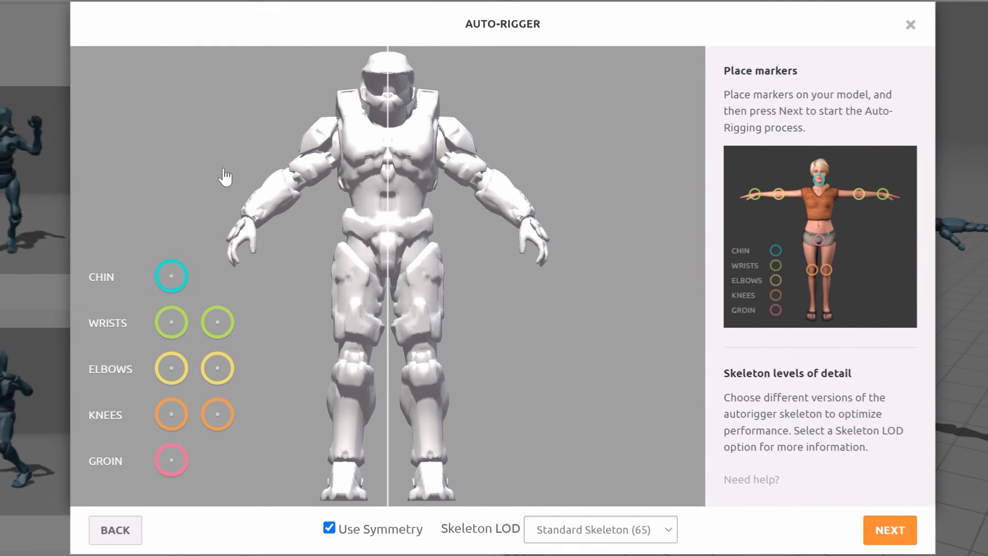
Step: Place the chin, wrist, elbow, knee and groin markers on the character with symmetry enabled
drag(291, 270, 426, 173)
drag(393, 114, 392, 104)
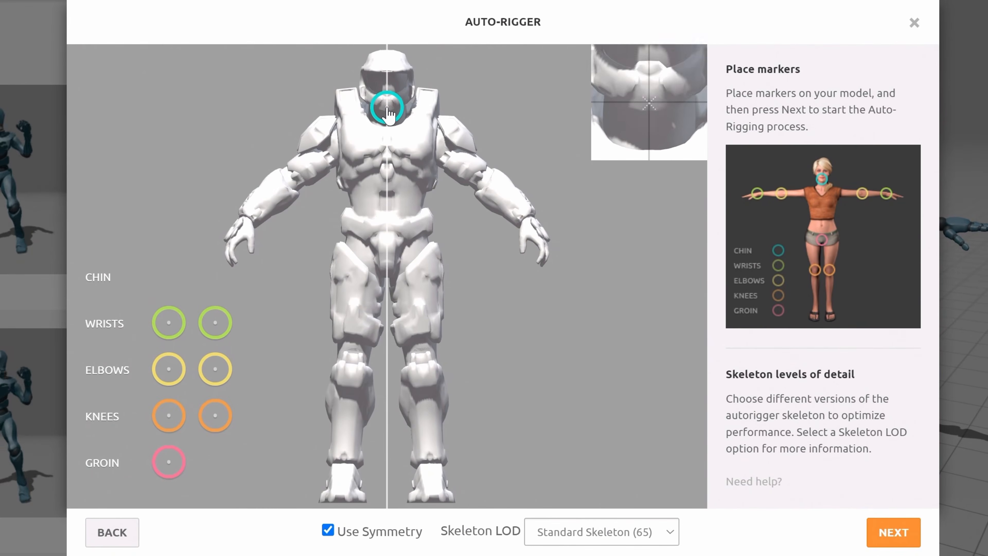
mouse_move(168, 322)
mouse_down()
mouse_move(232, 227)
mouse_move(249, 220)
mouse_up()
mouse_move(169, 369)
mouse_down()
mouse_move(281, 180)
mouse_move(293, 177)
mouse_up()
drag(169, 417, 351, 370)
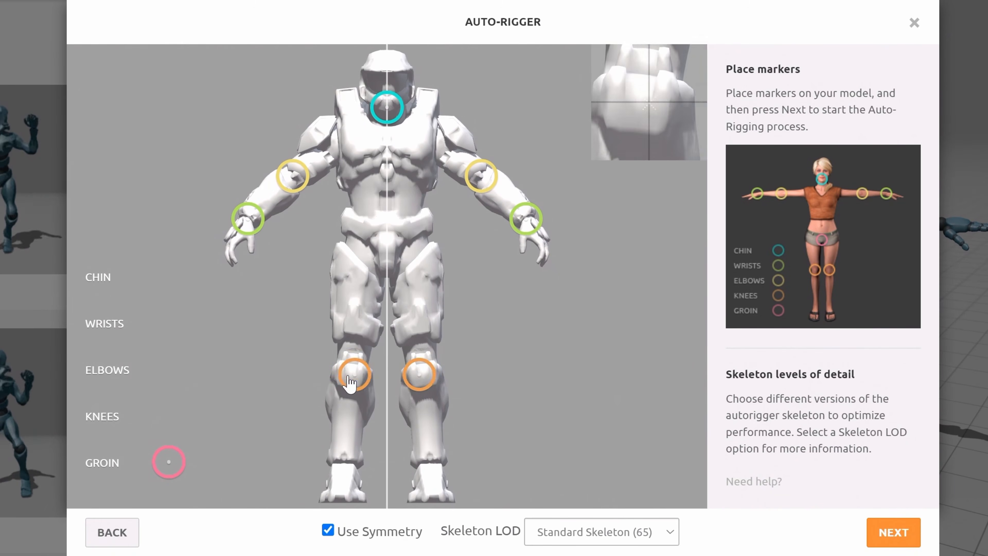
drag(169, 462, 372, 294)
drag(403, 257, 397, 252)
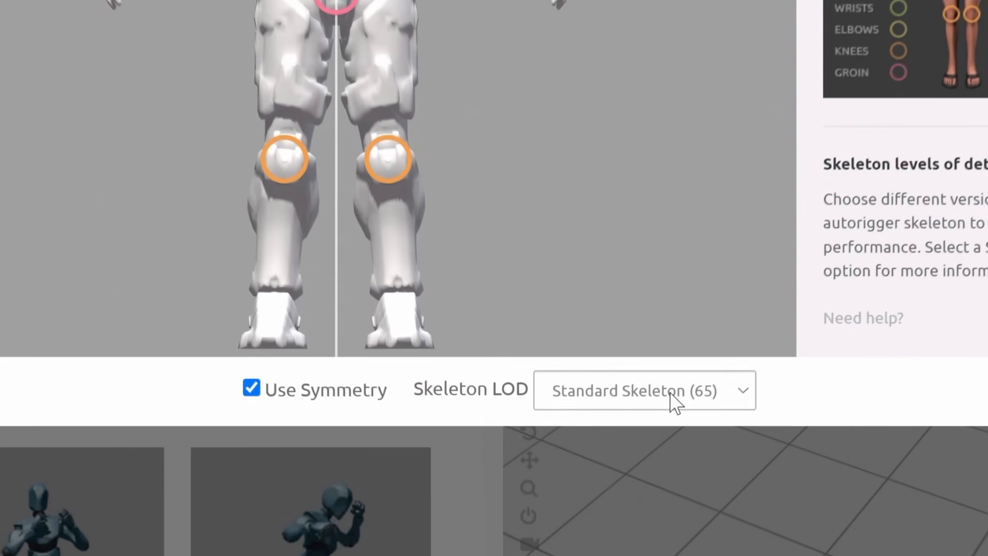
Step: Compare the 2 Chain Fingers and 3 Chain Fingers skeleton detail levels, ending on Standard Skeleton (65)
click(622, 536)
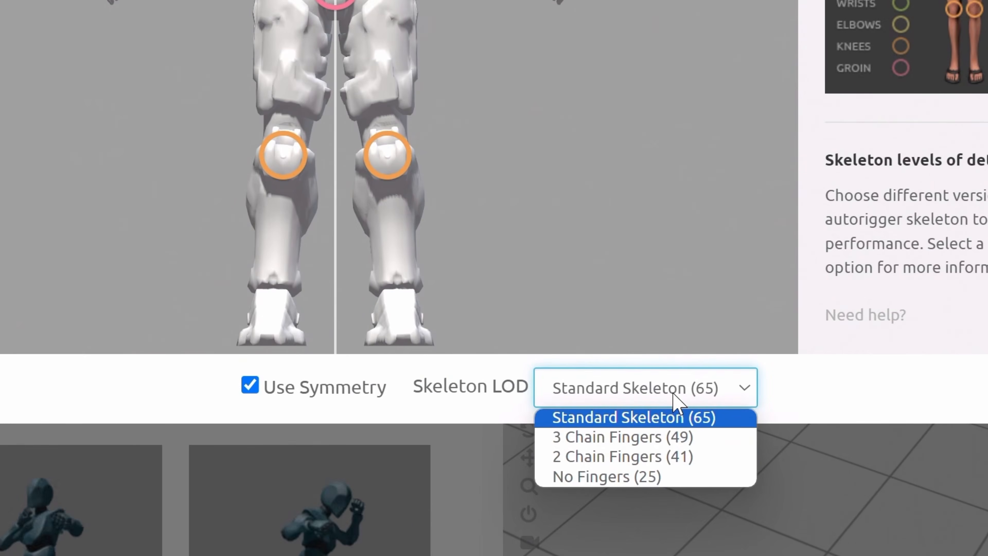
click(670, 457)
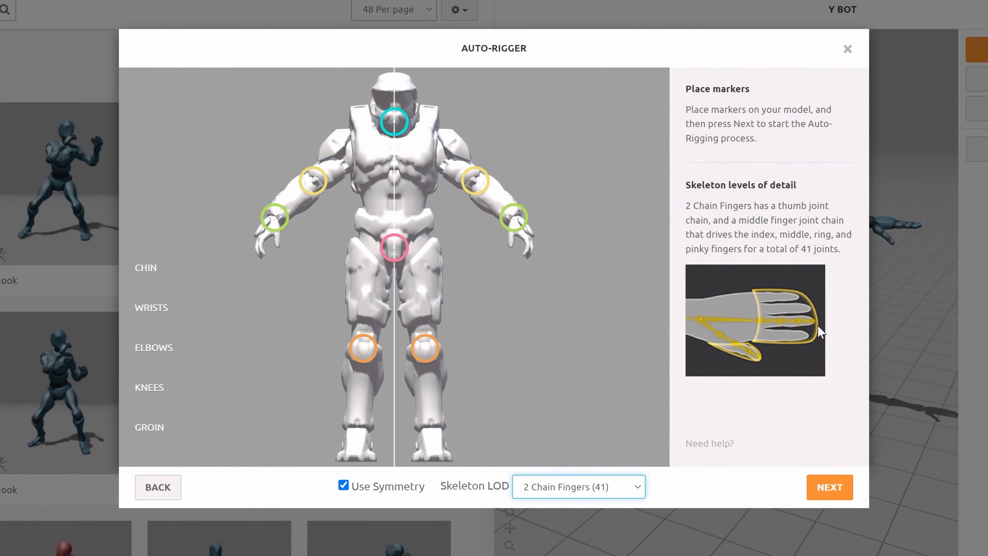
click(574, 492)
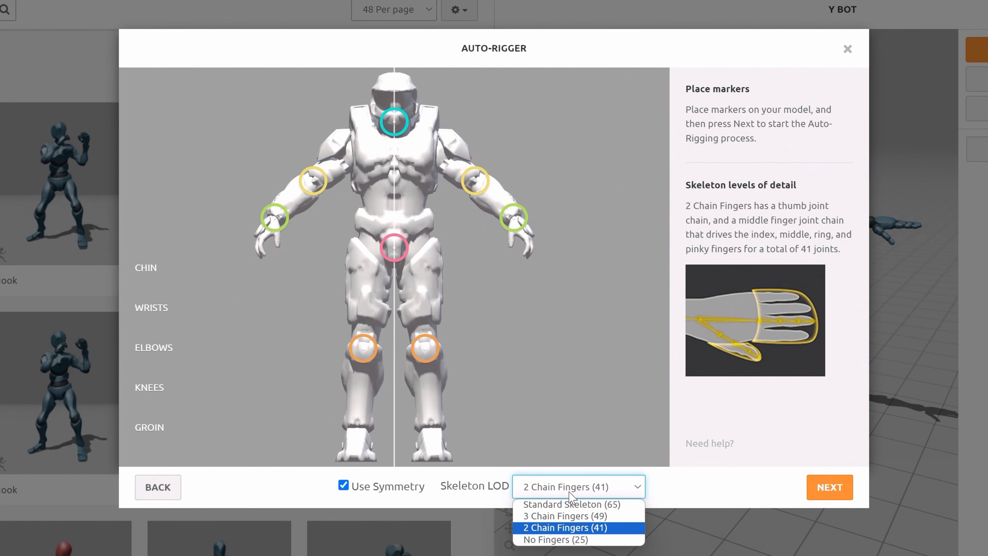
click(565, 515)
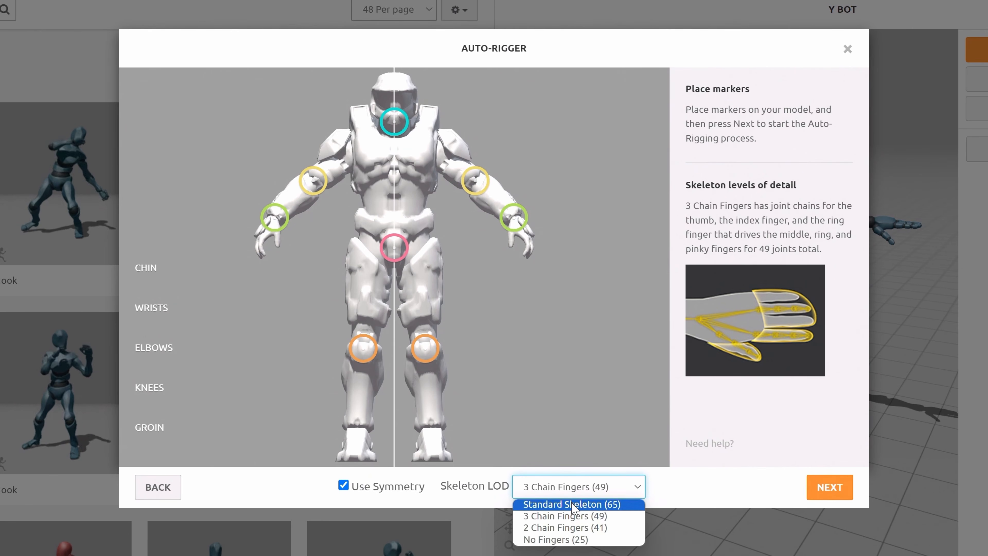
click(573, 505)
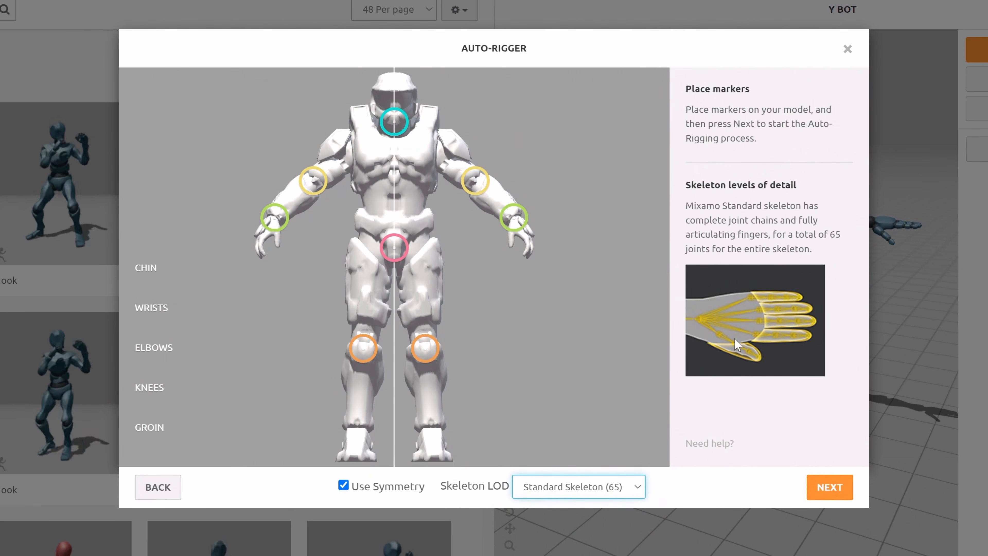
Step: Auto-rig the character from the placed markers, review the walking preview and accept the rigged result
click(829, 487)
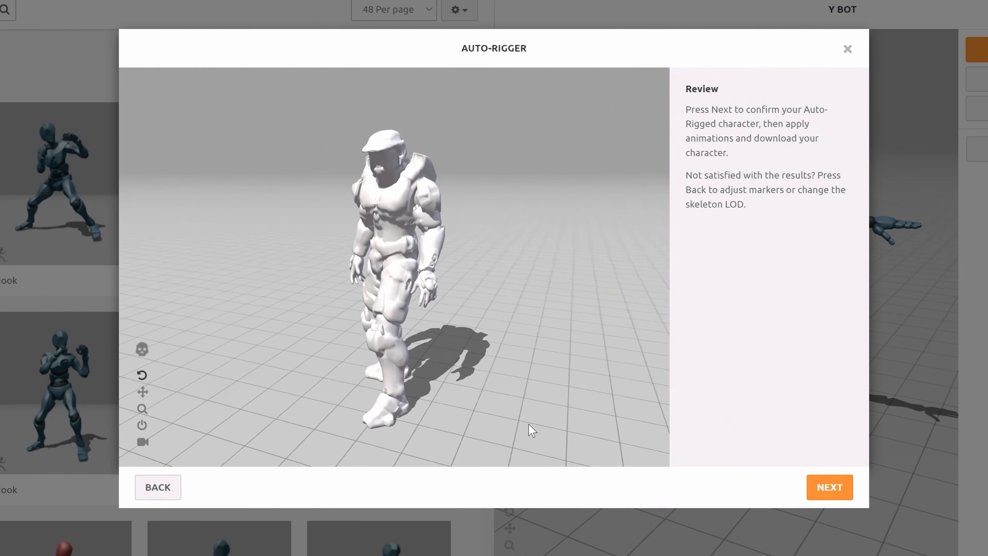
drag(528, 425, 486, 330)
drag(510, 363, 509, 406)
click(830, 491)
click(830, 490)
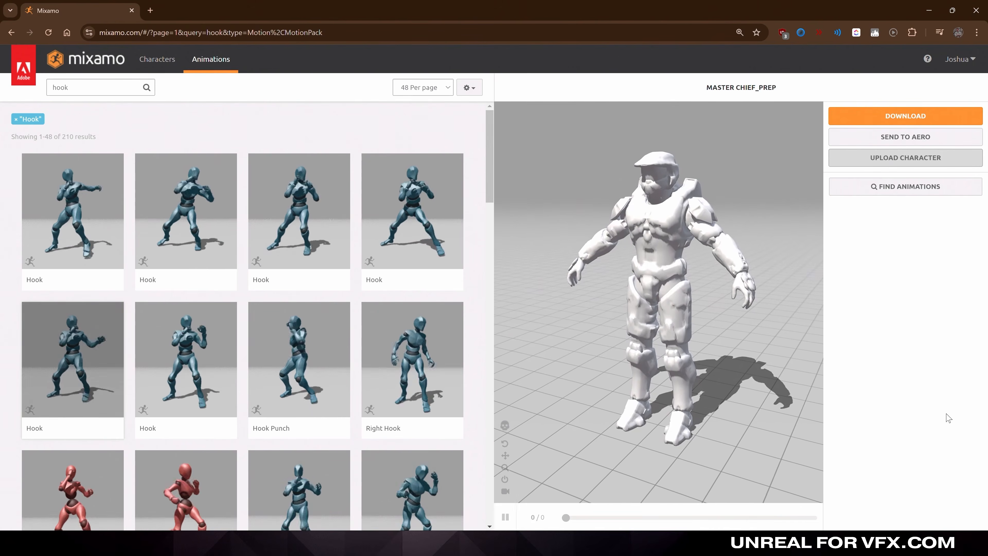
Step: Apply the Hook Punch animation to the character and download it as FBX Binary with skin at 24 frames per second
click(299, 389)
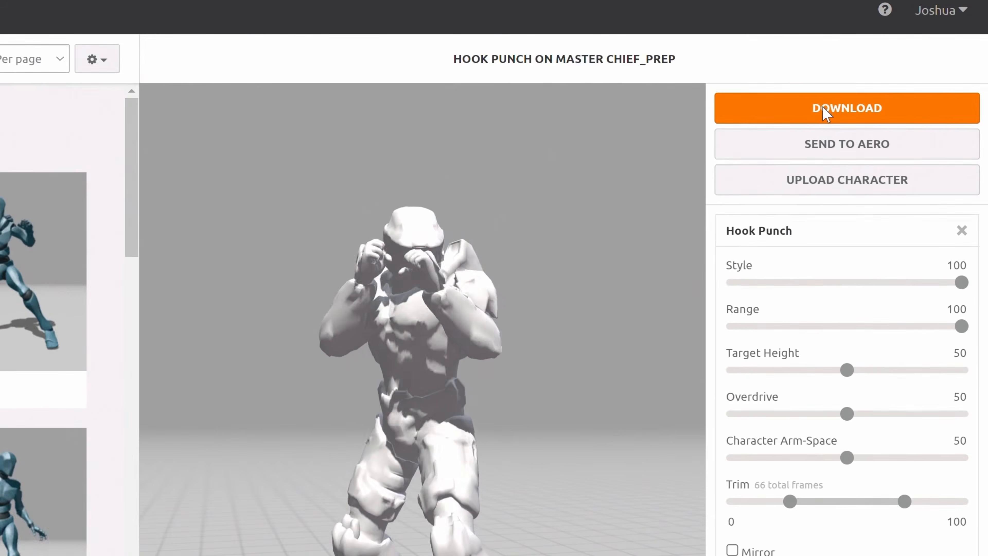
click(824, 114)
click(249, 259)
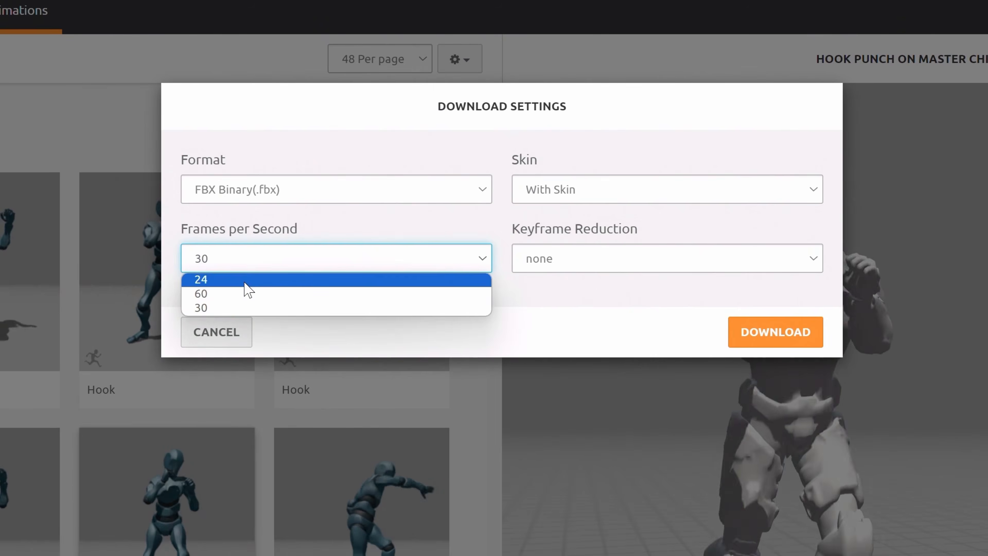
click(245, 281)
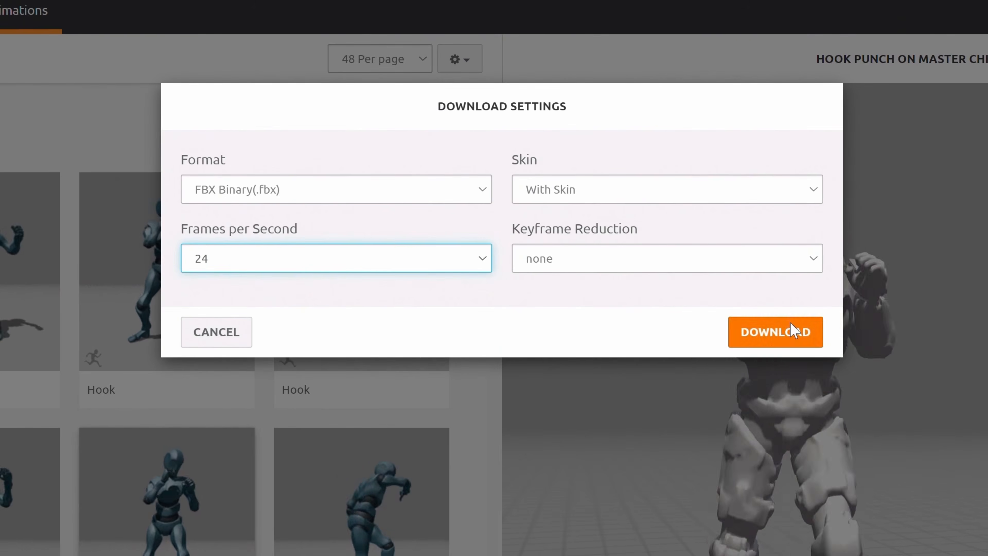
click(795, 332)
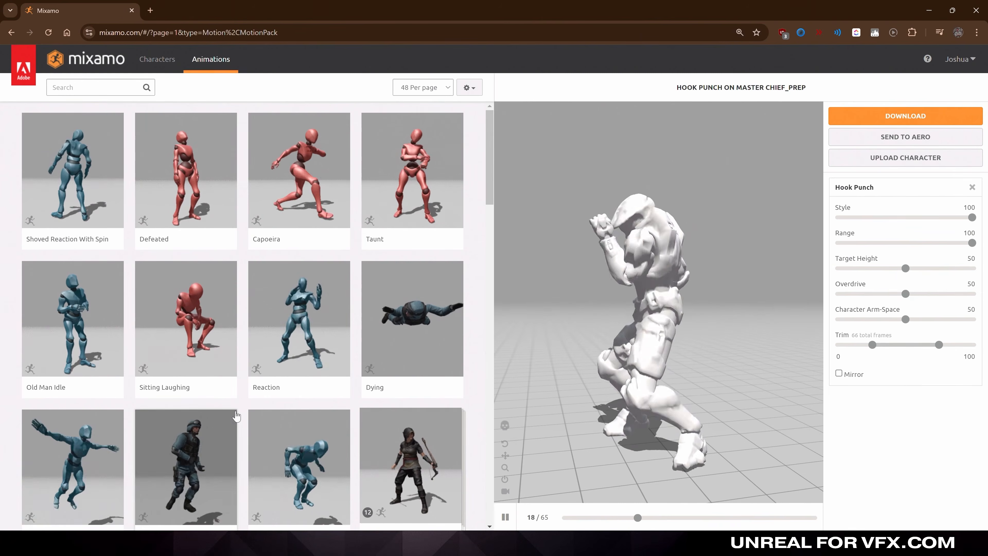
Step: Search the animations for "rifle" and apply Rifle Run to the character with In Place enabled
click(64, 87)
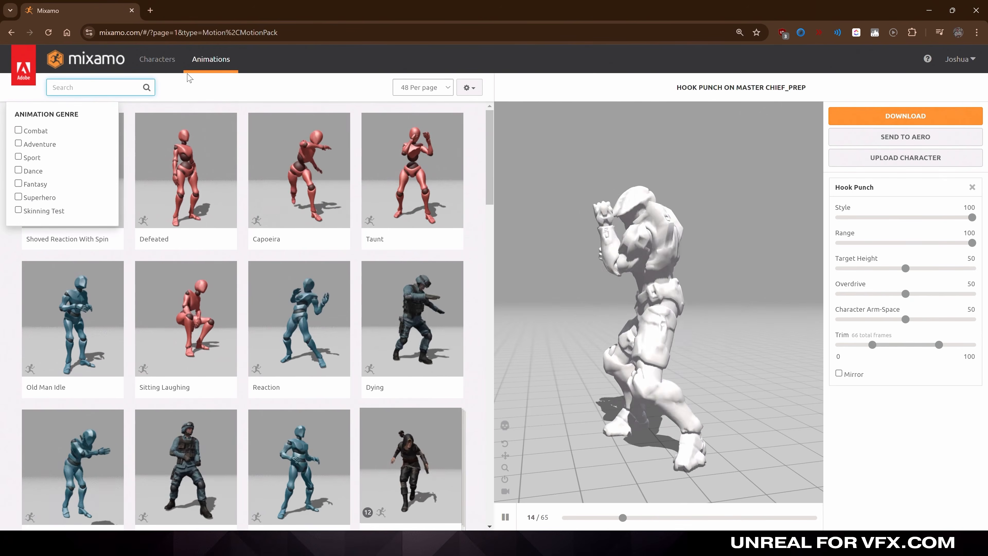
text(rifle)
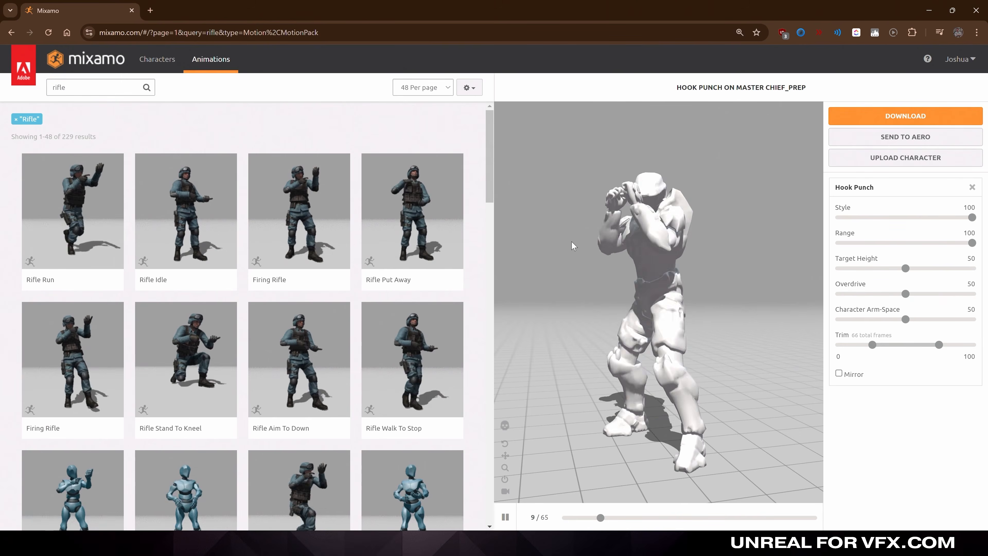
click(412, 217)
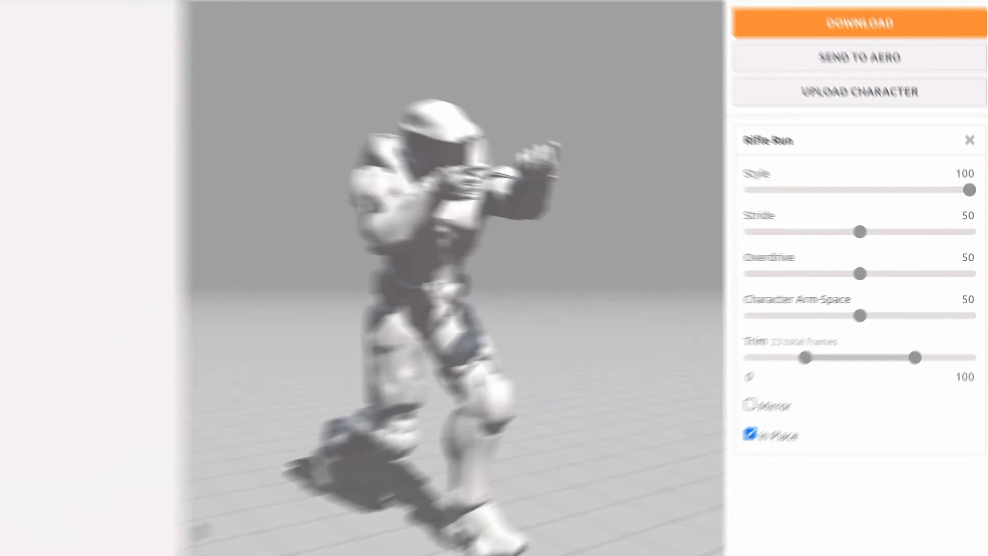
Step: Search the animations for "pack" and look through the available animation packs
click(88, 83)
text(pack)
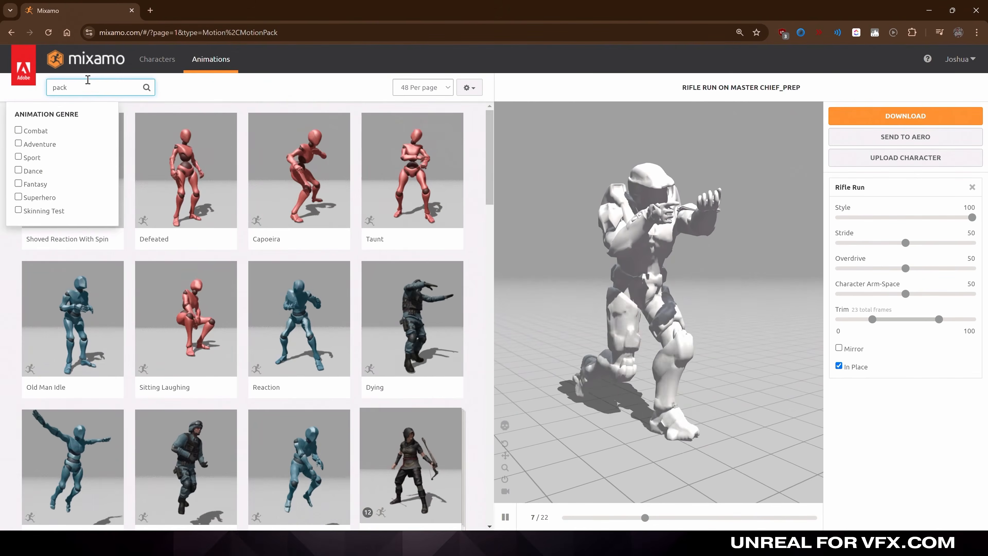
key(Return)
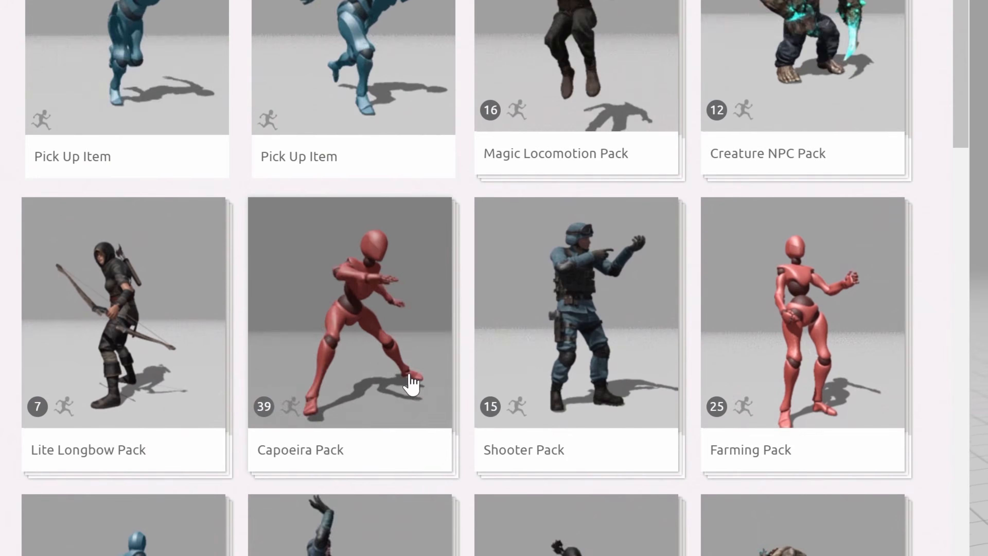
scroll(472, 530, down, 3)
scroll(472, 529, down, 3)
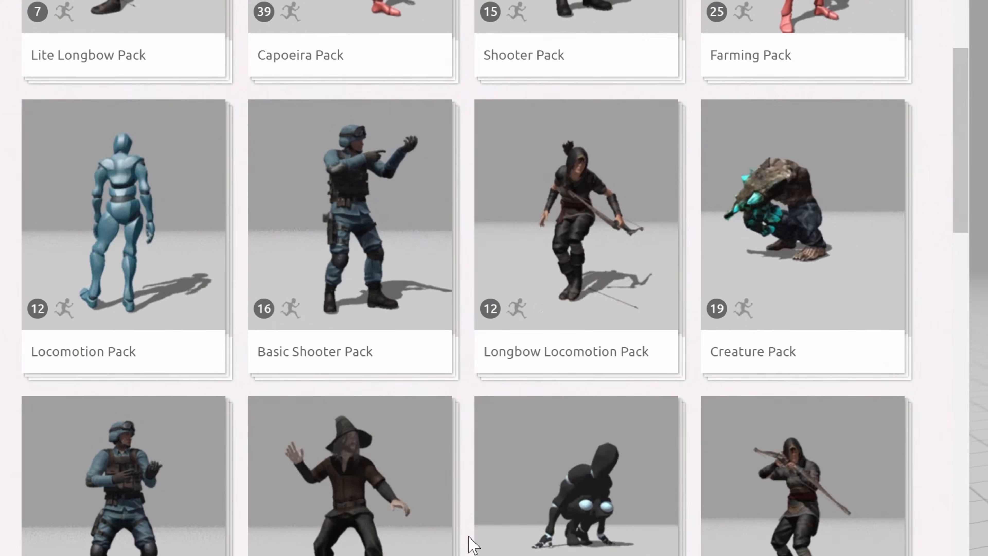
scroll(236, 490, down, 2)
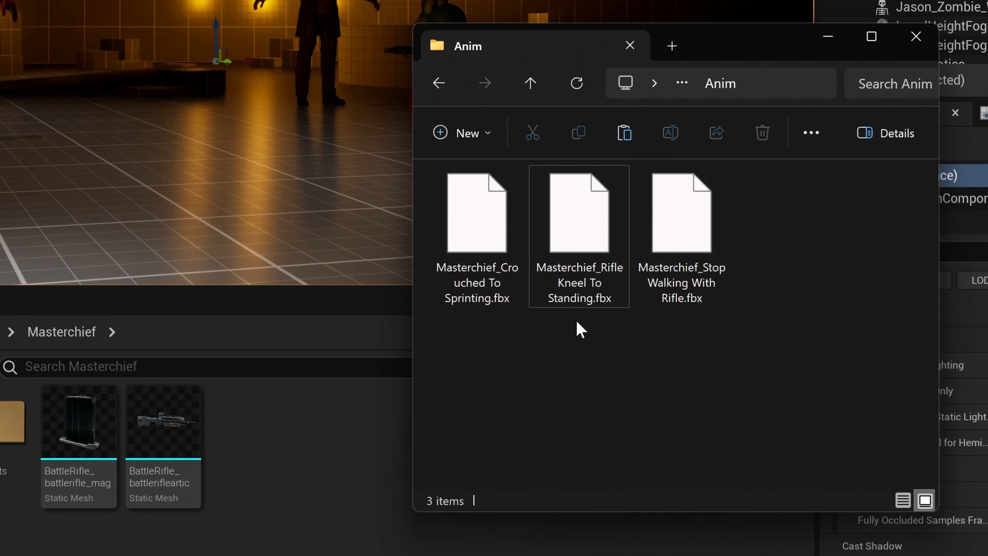
Step: Switch to Unreal Engine and import Masterchief_Rifle Kneel To Standing.fbx into the Masterchief folder as a skeletal mesh with animations and no new materials
drag(586, 238, 265, 465)
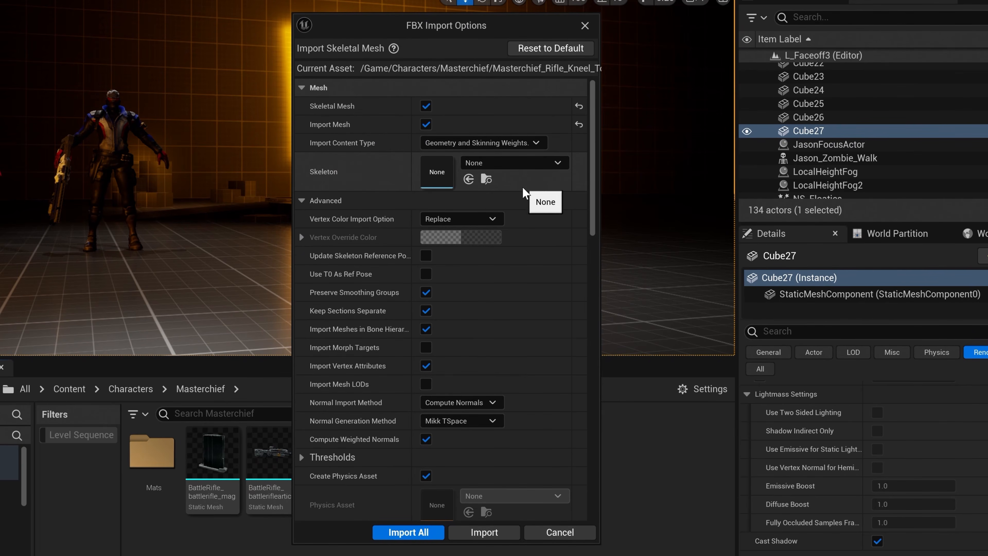
scroll(522, 186, down, 10)
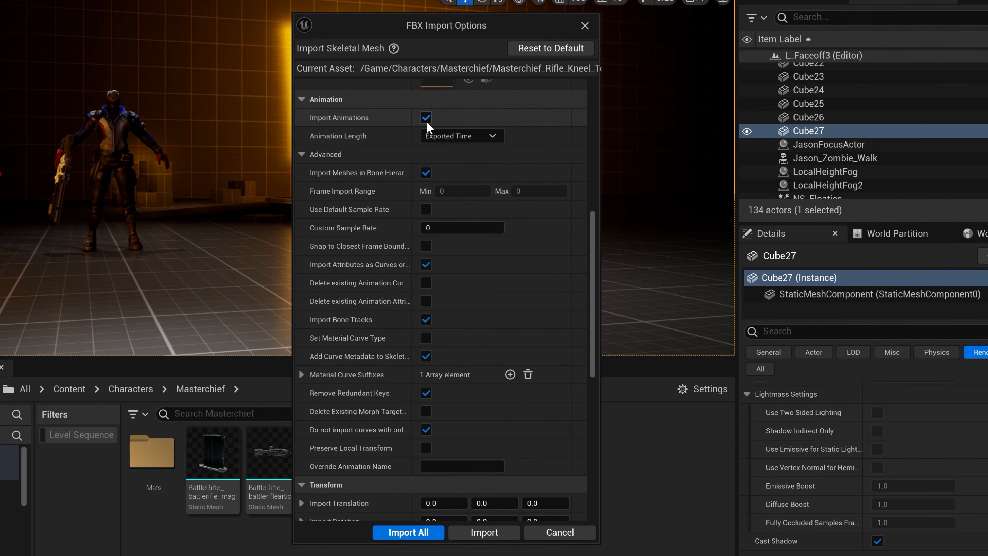
scroll(399, 142, down, 12)
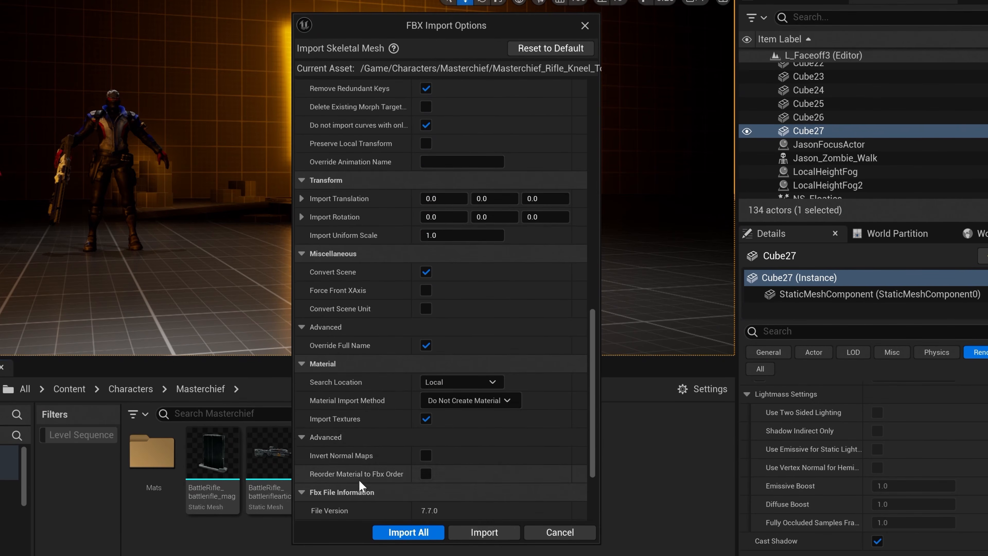
click(408, 532)
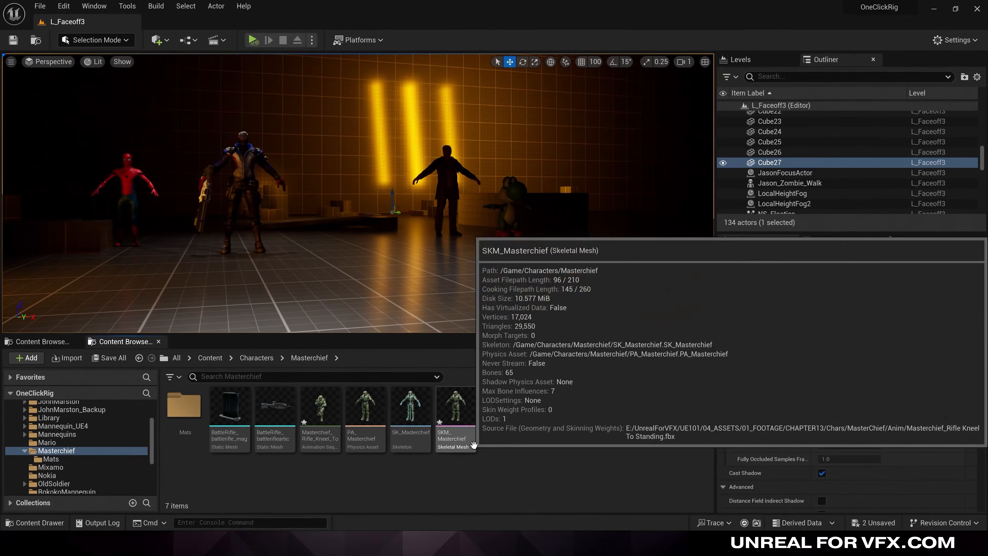
Step: Open the imported Masterchief character in its asset editor and examine the bone hierarchy in the skeleton tree
double_click(413, 444)
alt+drag(378, 324, 324, 300)
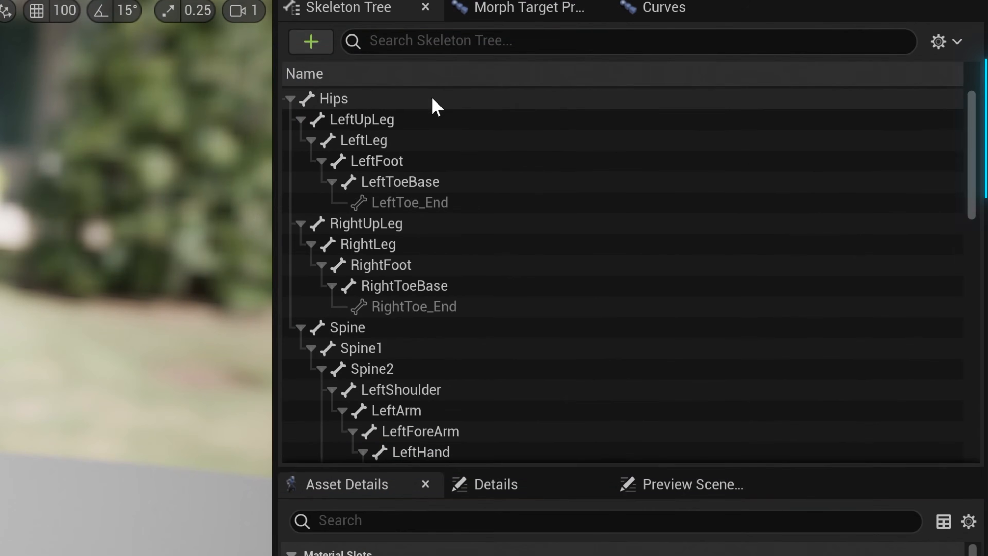
scroll(556, 423, down, 13)
scroll(566, 422, down, 3)
scroll(566, 422, up, 15)
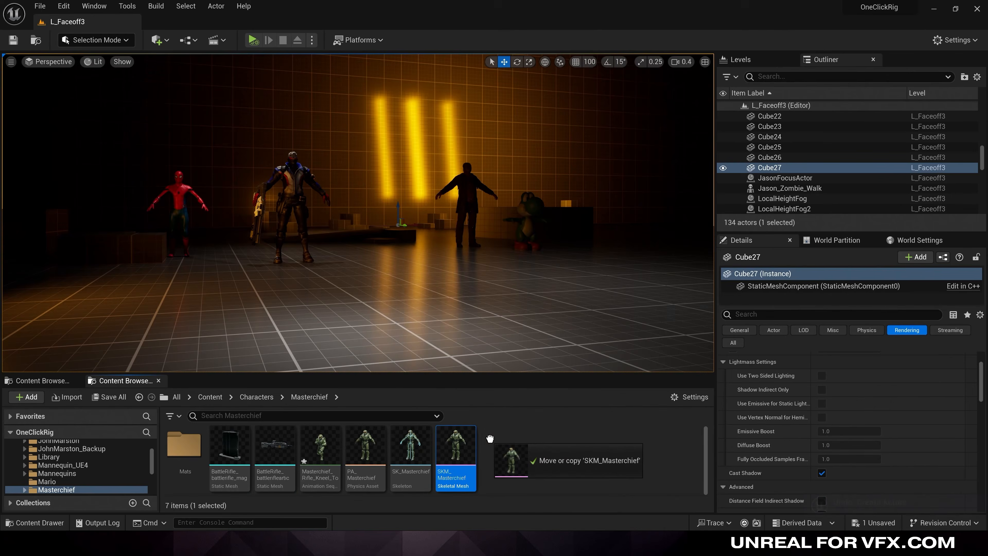
Step: Place the SKM_Masterchief skeletal mesh in the level and create a level sequence named LS_Masterchief
drag(498, 411, 386, 347)
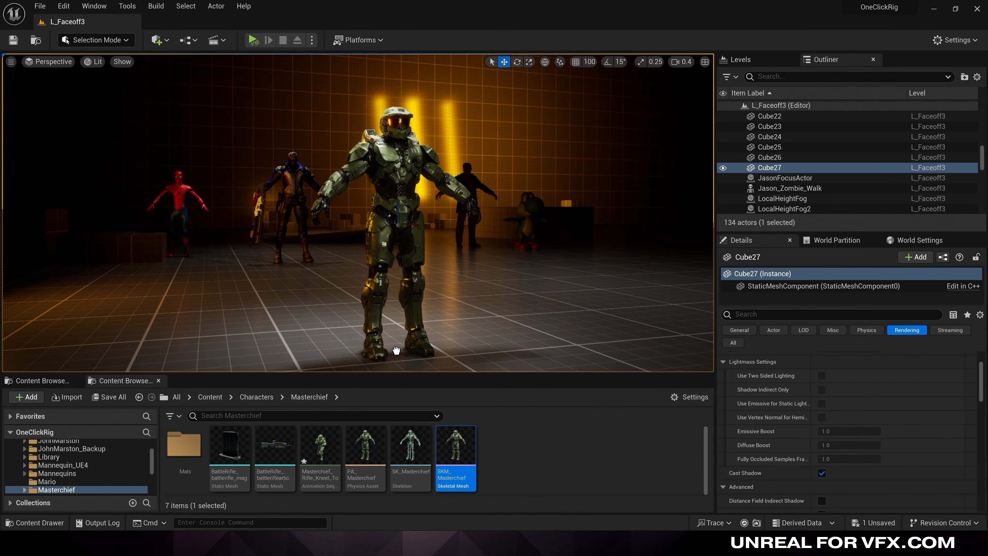
right_click(518, 463)
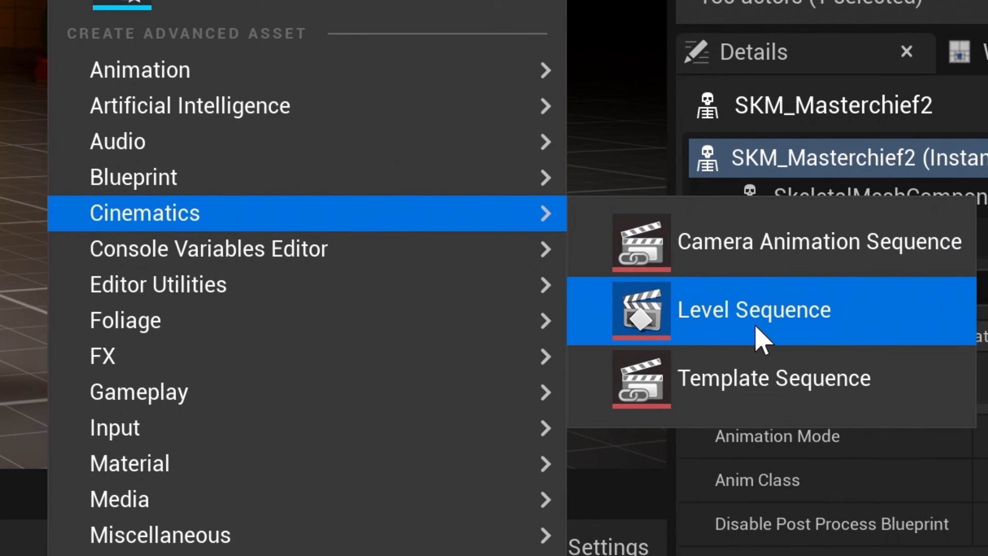
click(752, 324)
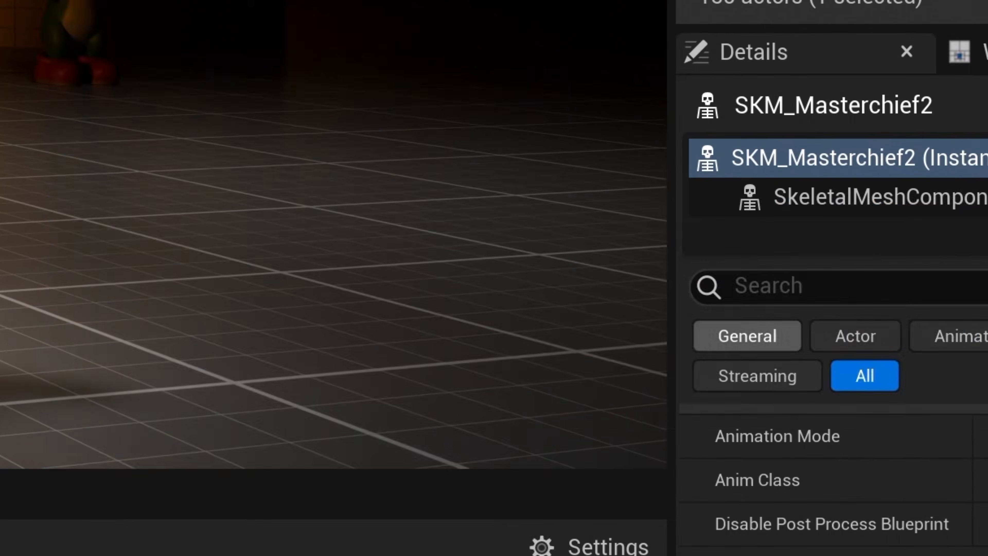
text(L)
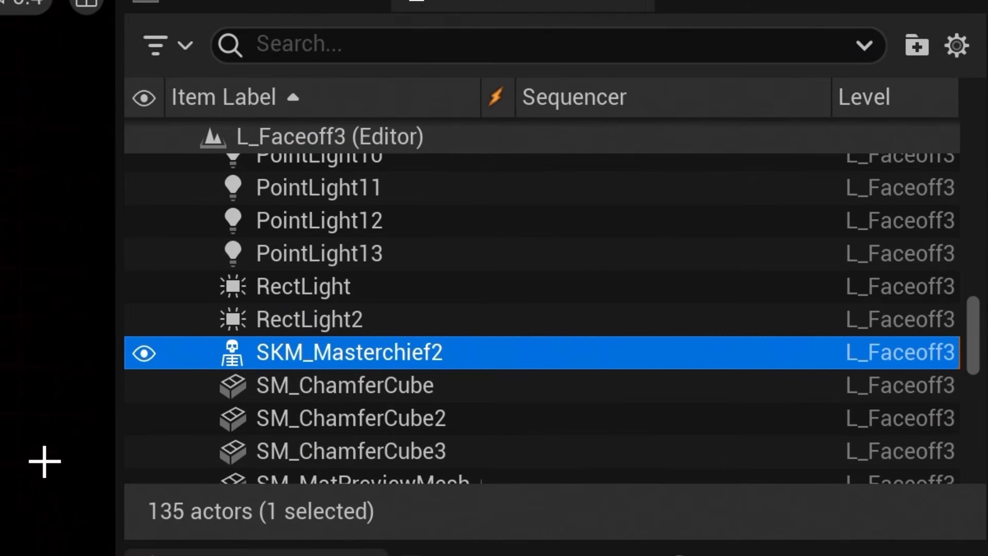
Step: Add the placed Masterchief actor to the level sequence with the Rifle Kneel To Standing animation and play it back
drag(781, 173, 97, 455)
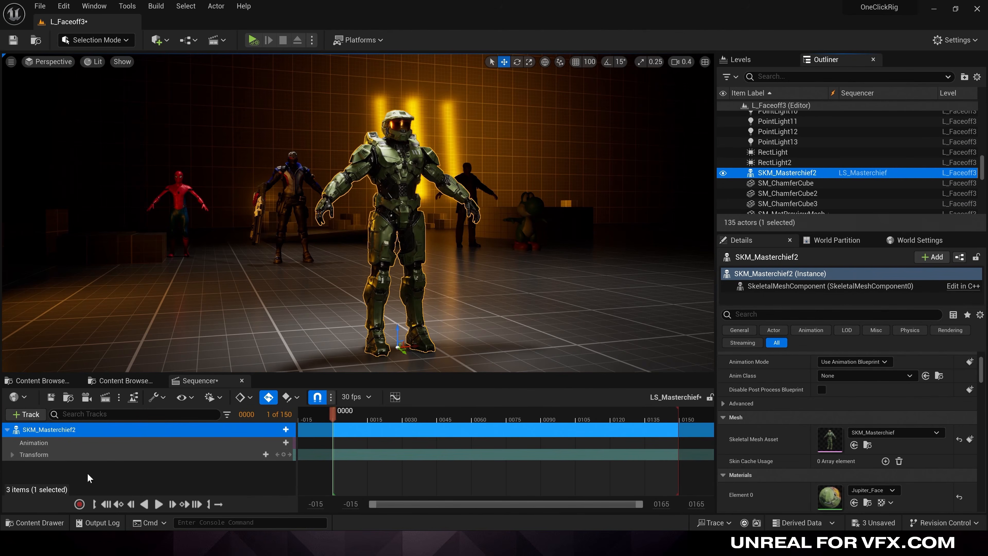
click(285, 443)
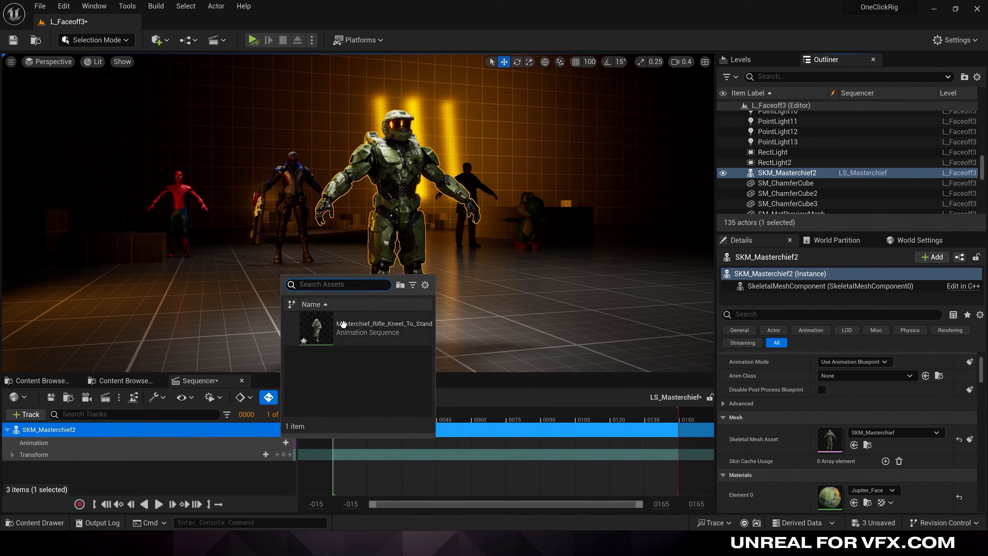
click(342, 323)
key(space)
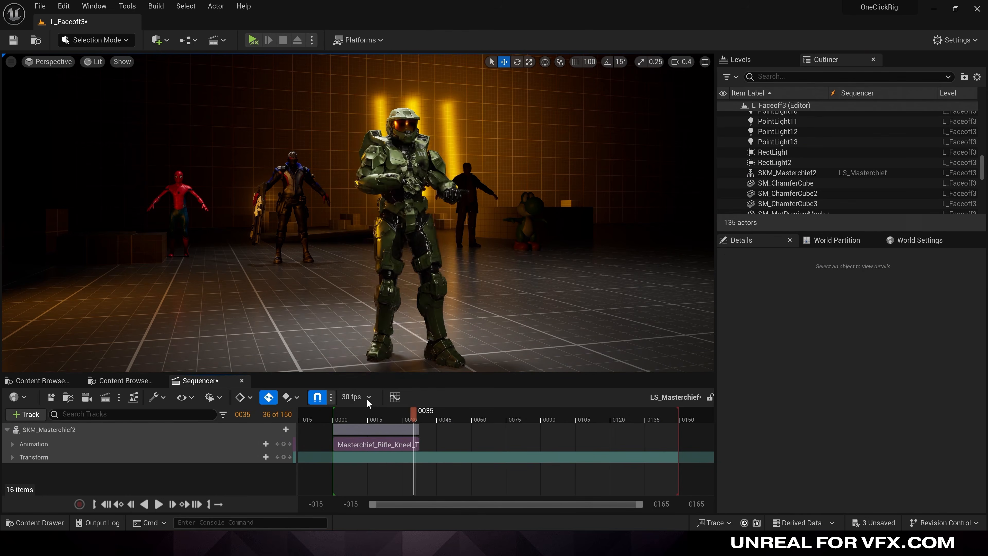
Step: Set the level sequence's frame rate to 24 fps and inspect the character holding the rifle
click(353, 396)
click(432, 199)
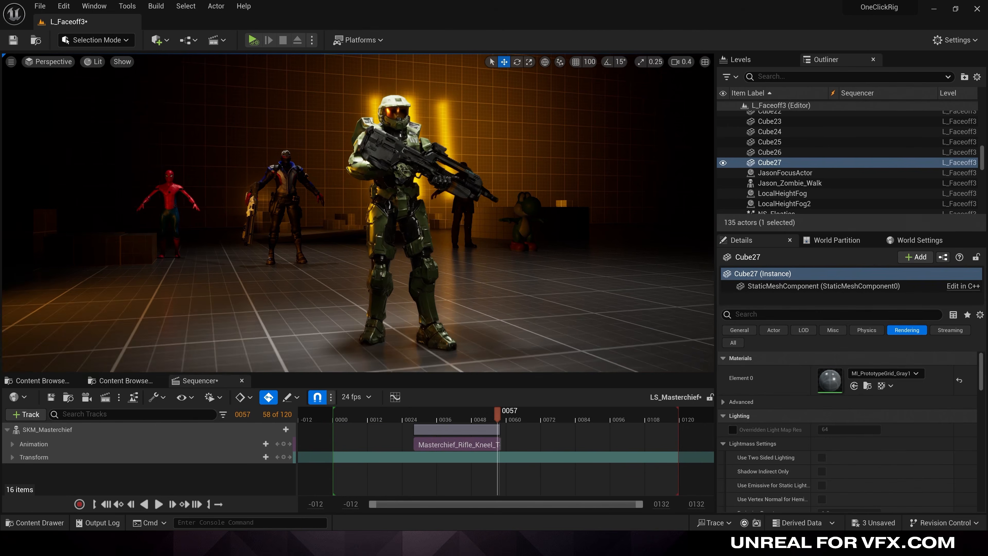
right_drag(405, 256, 406, 257)
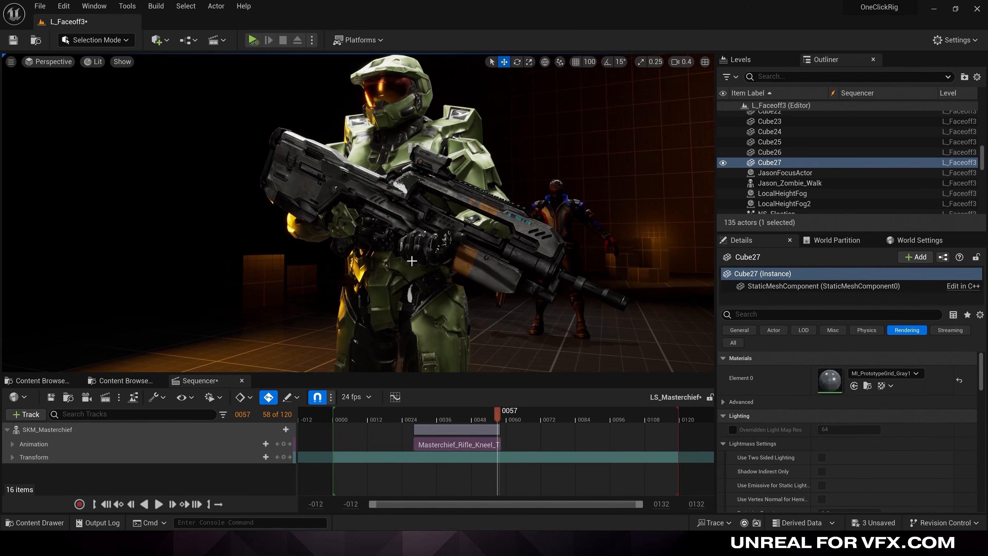
right_drag(488, 270, 487, 270)
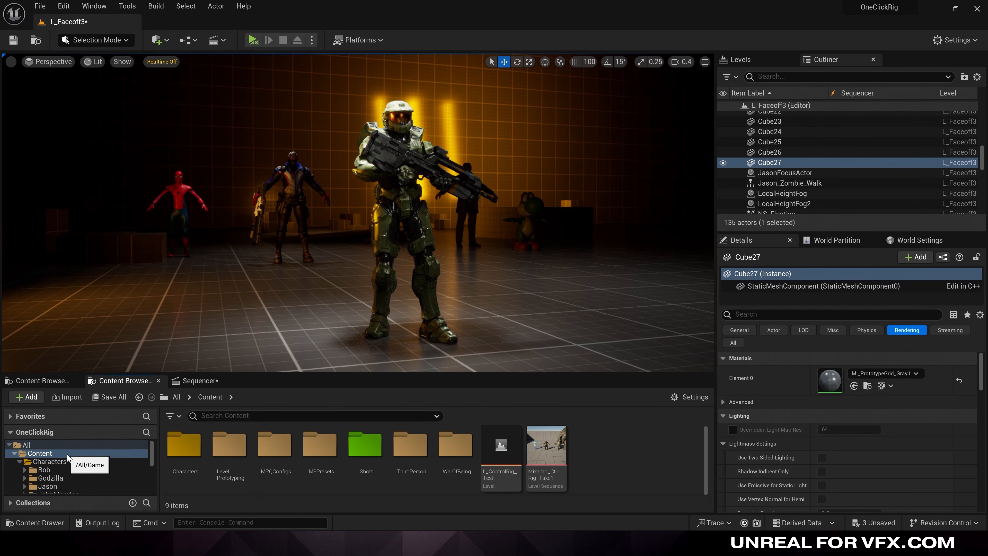
Step: Create a folder named Plugins in the OneClickRig 5.3 project directory and paste the copied One Click Control Rig plugin into it
right_click(69, 454)
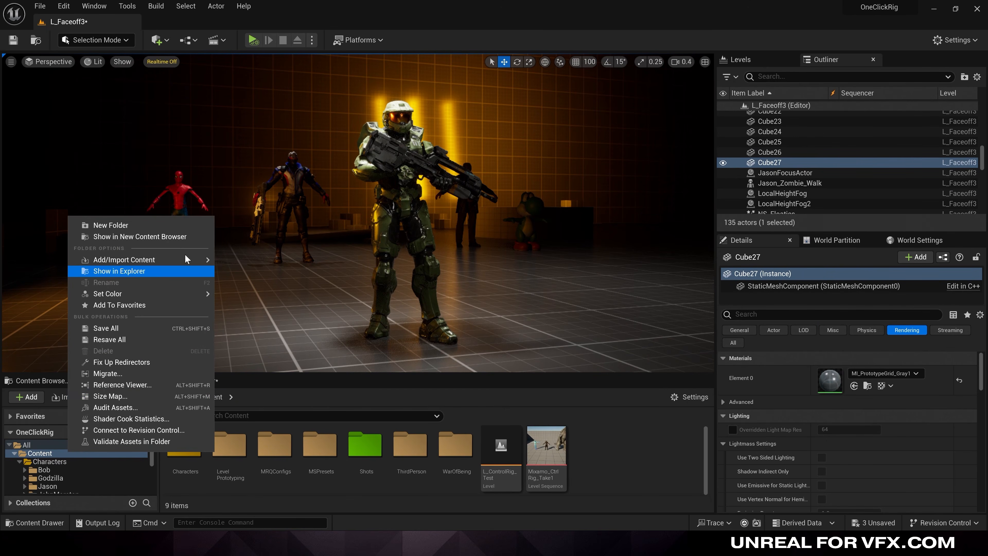
click(113, 272)
drag(701, 271, 566, 175)
click(605, 302)
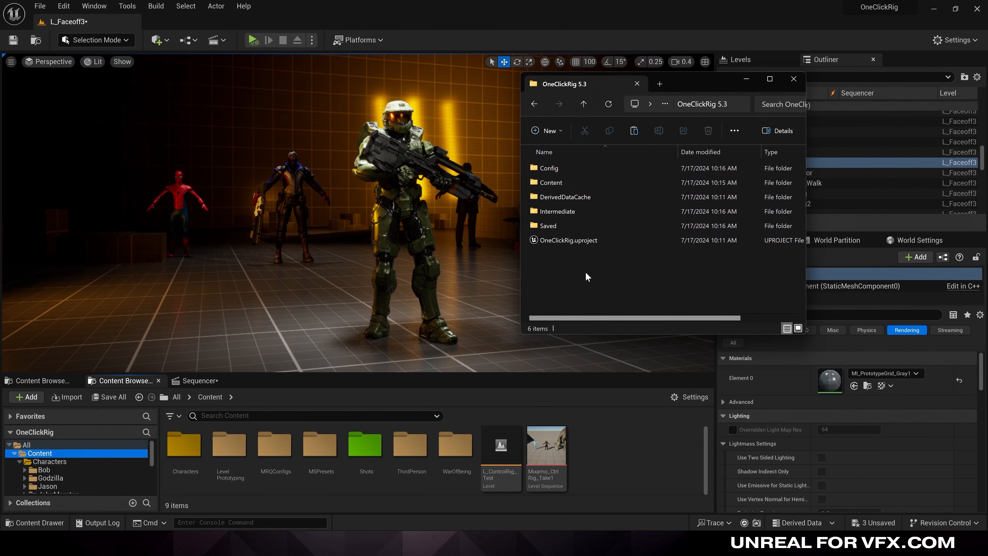
click(546, 131)
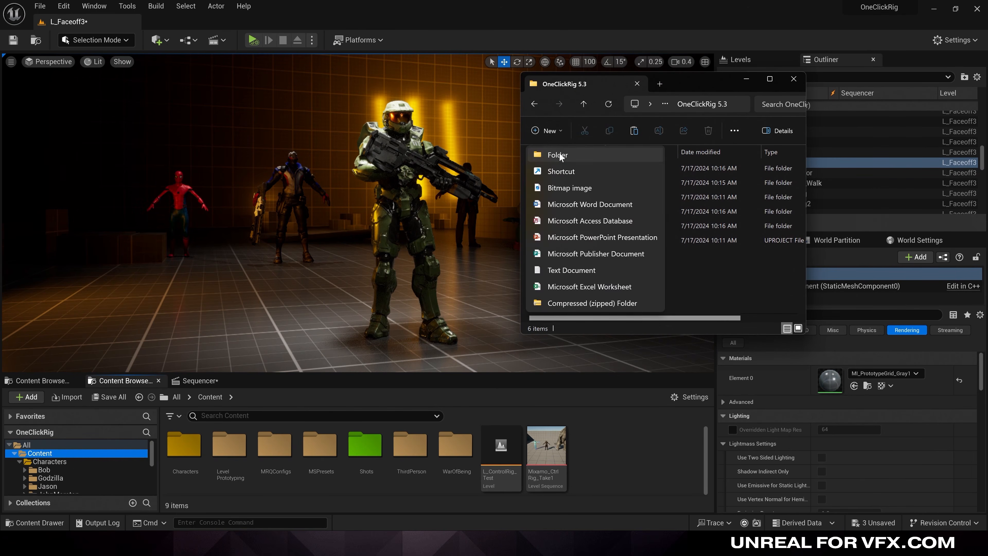
click(555, 156)
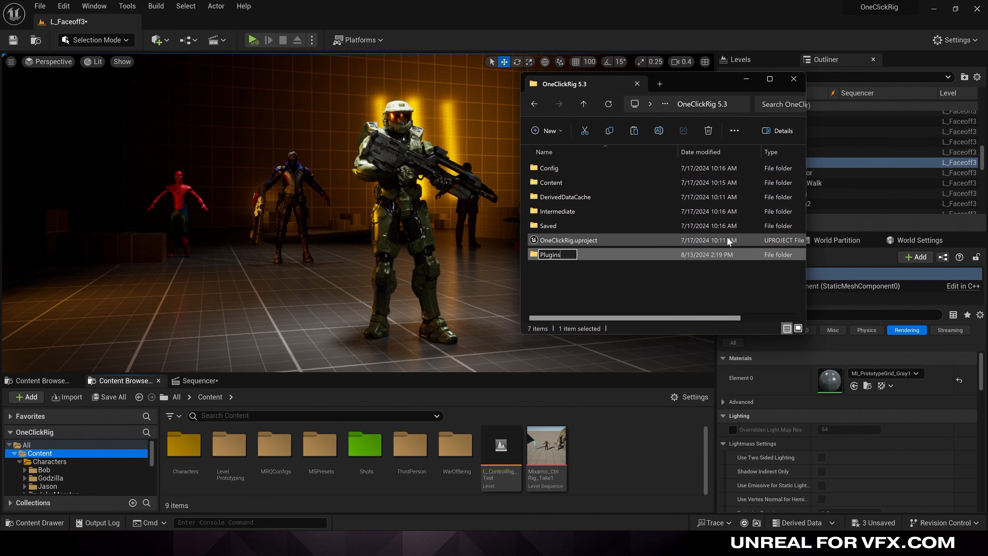
key(Return)
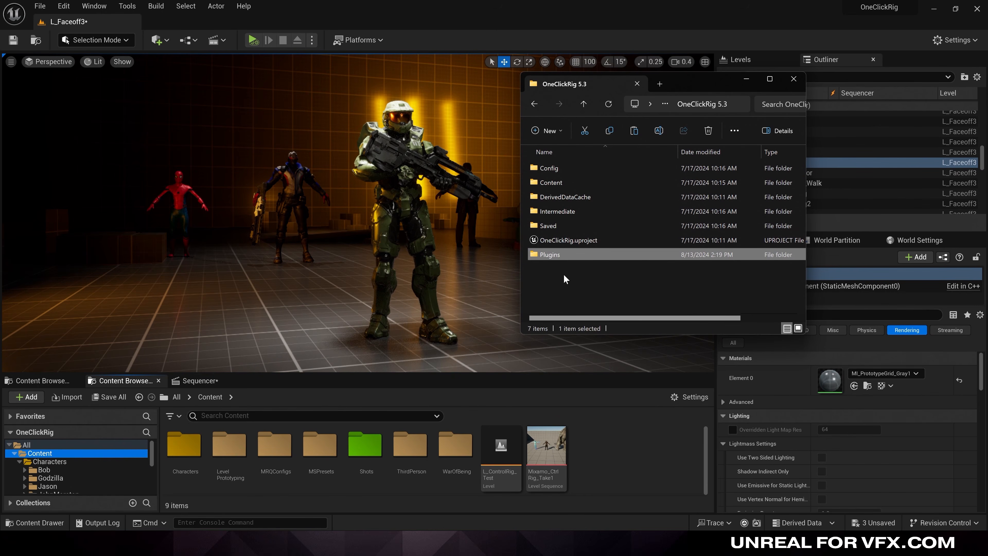
key(Return)
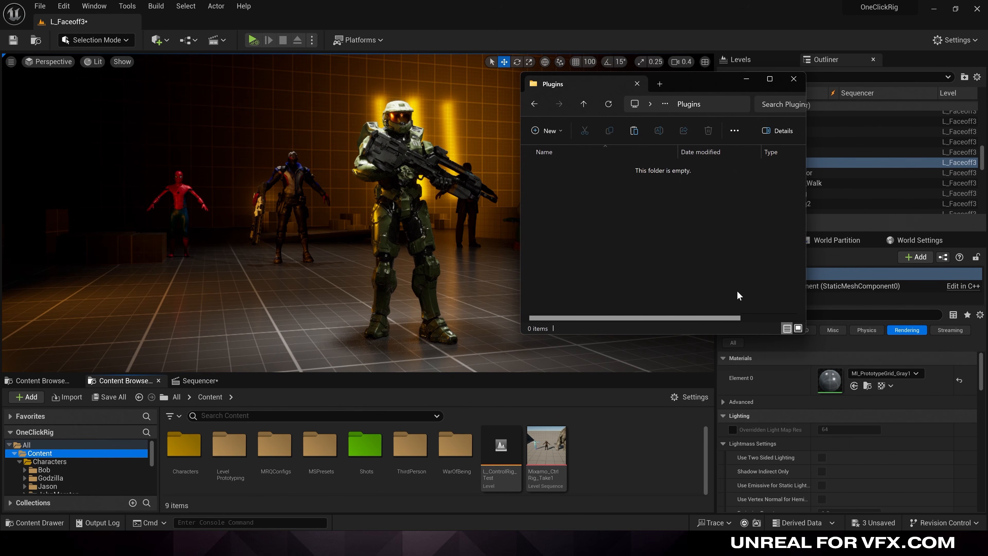
key(ctrl+v)
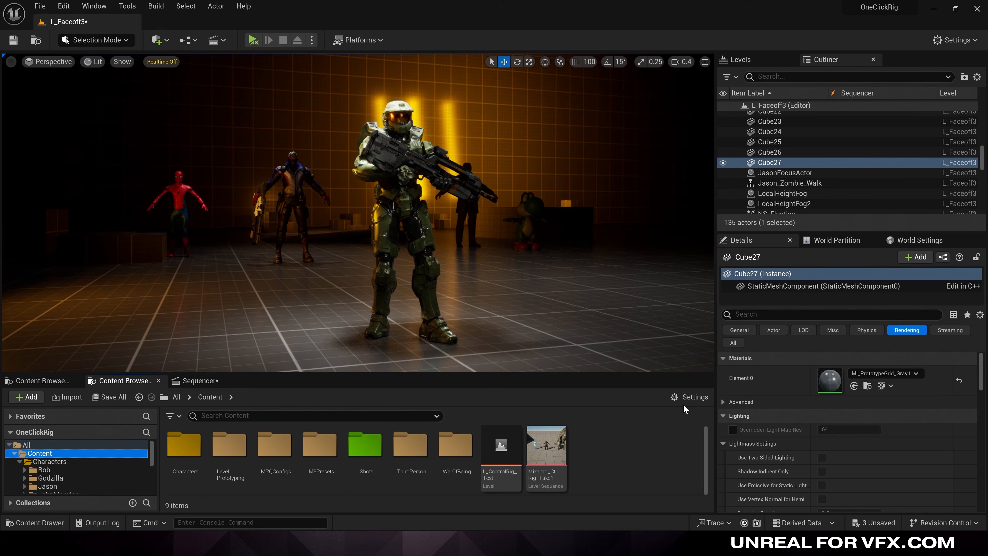
Step: Check that plugin content is shown in the content browser and open the One Click Control Rig Content folder under Plugins
click(676, 396)
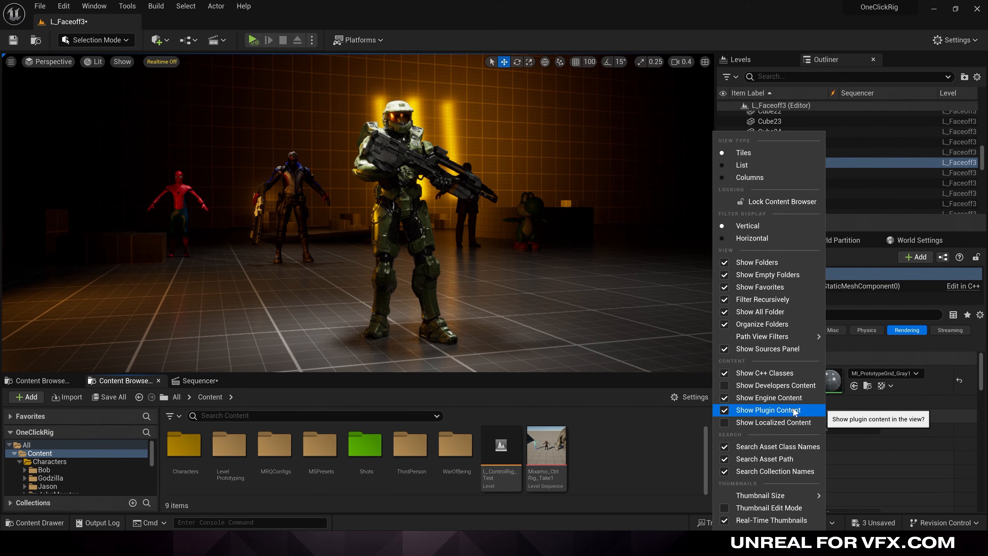
click(614, 435)
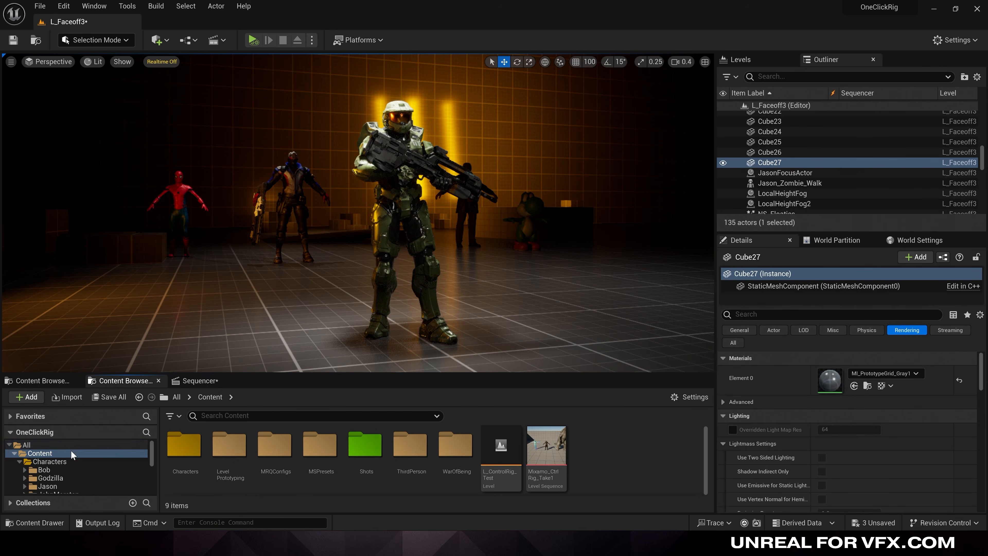
scroll(33, 466, down, 5)
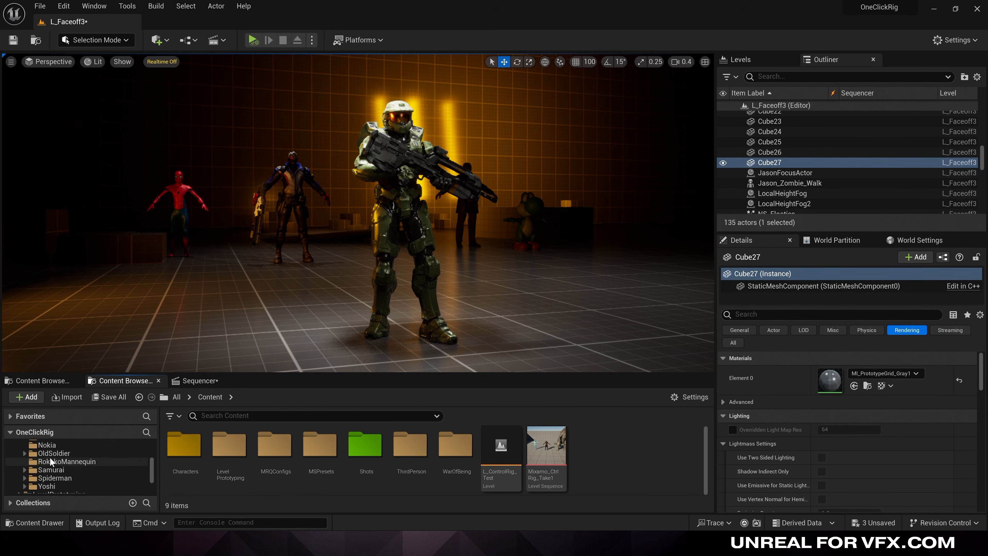
click(19, 482)
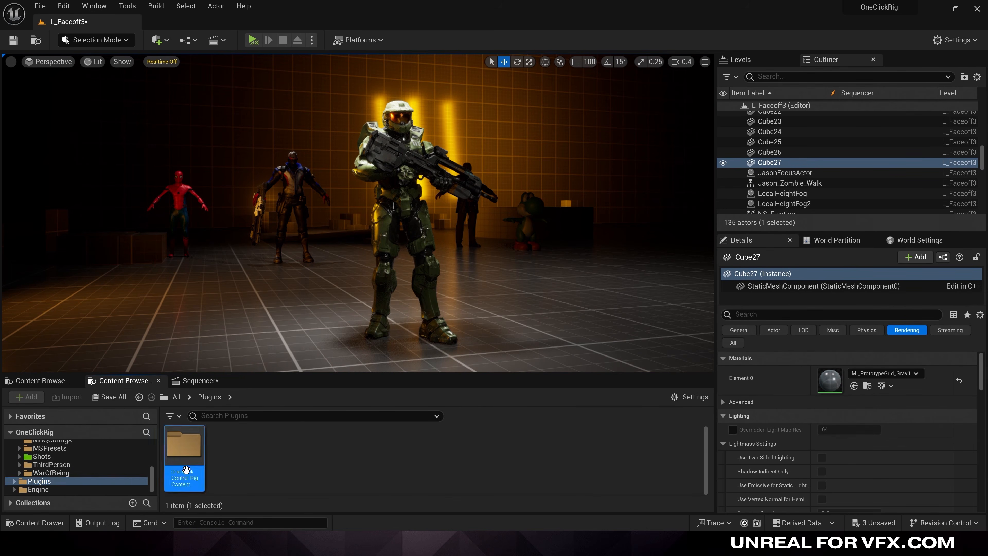
double_click(190, 477)
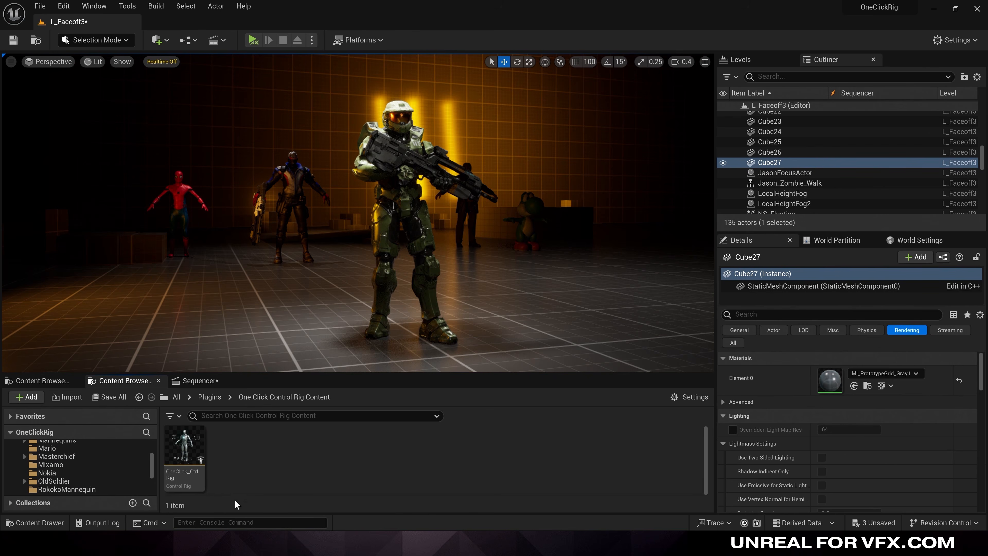
Step: Copy the OneClick_CtrlRig asset into the Masterchief character folder, rename the copy CR_Masterchief, and open it
drag(184, 448, 83, 456)
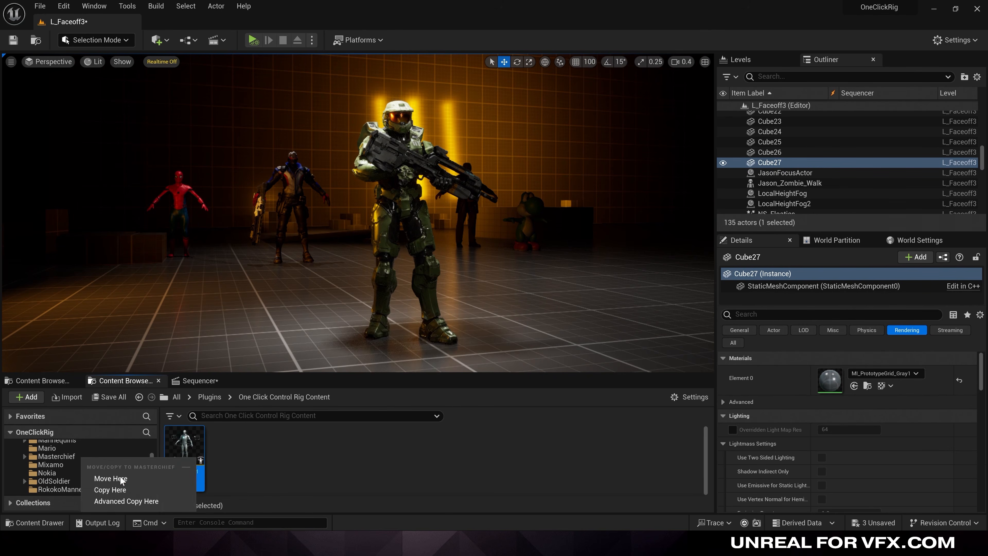
click(111, 490)
click(144, 457)
key(F2)
text(CR_)
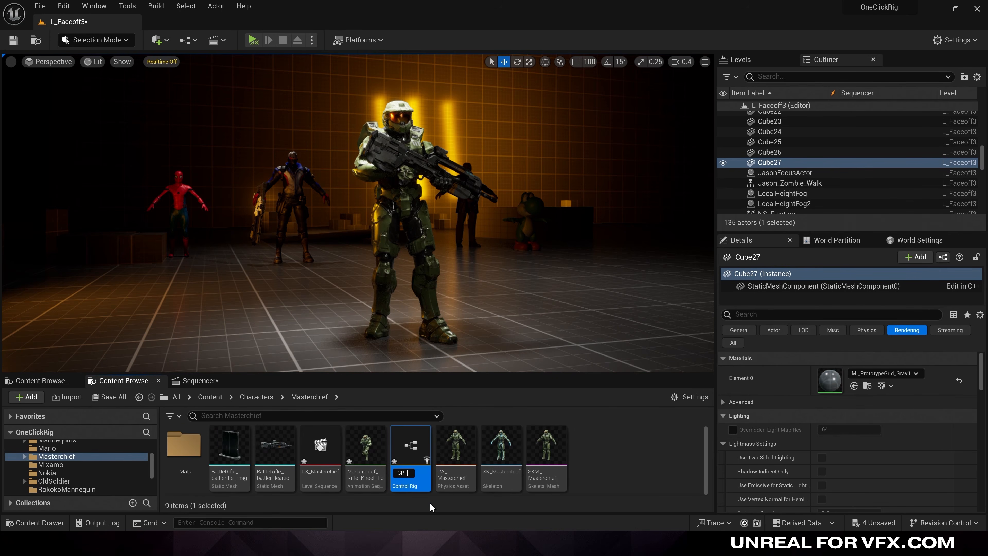
key(Return)
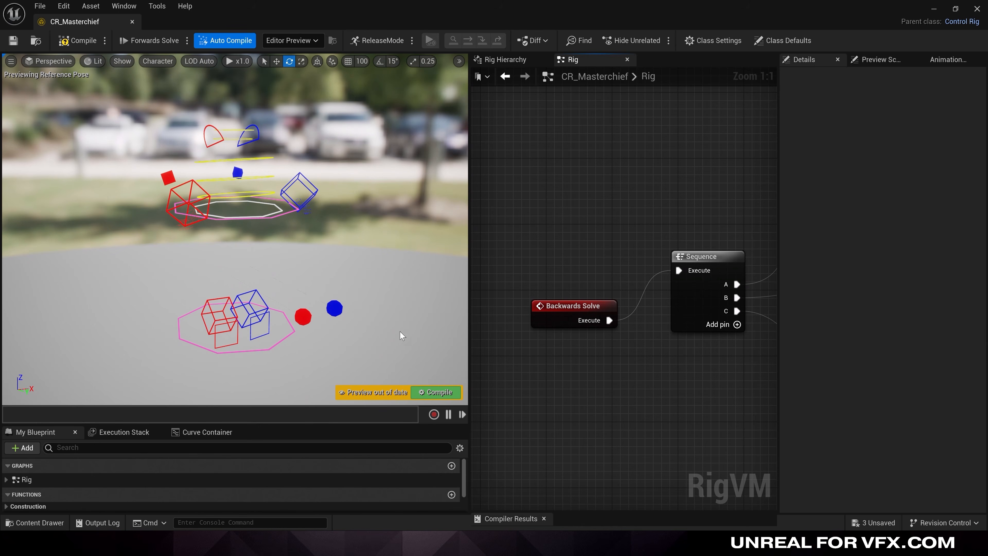
Step: Refresh the control rig's initial transforms using the SKM_Masterchief skeletal mesh
right_click(388, 122)
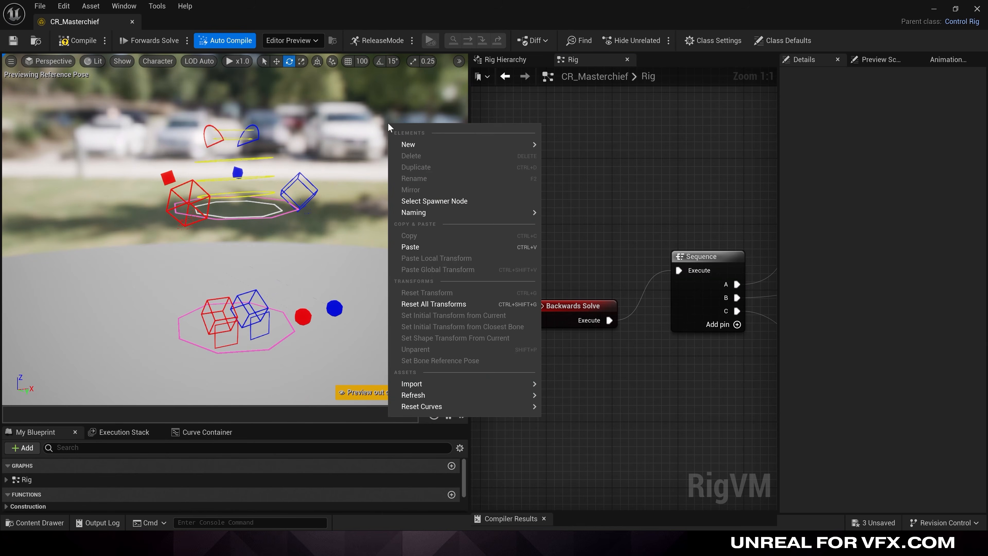
mouse_move(444, 396)
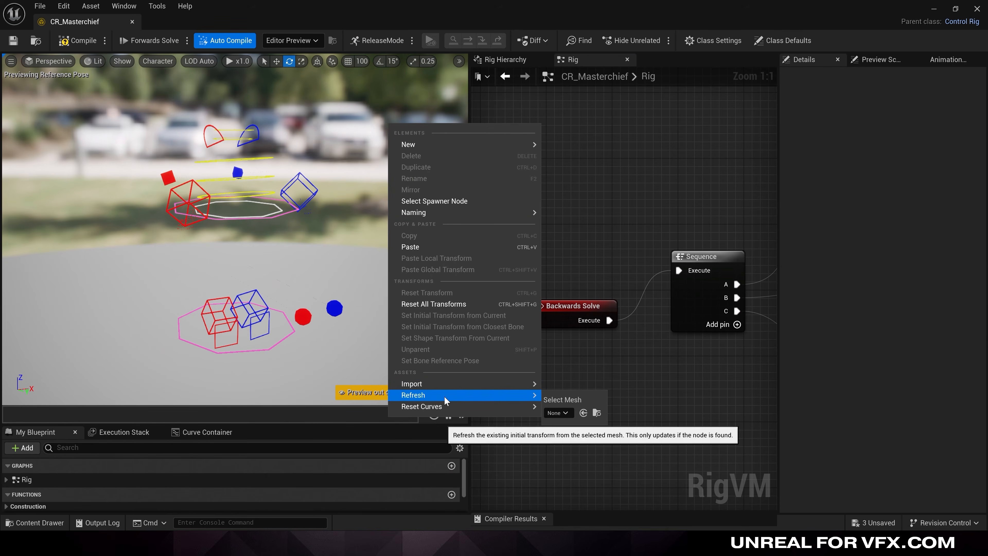
click(565, 413)
text(masterchief)
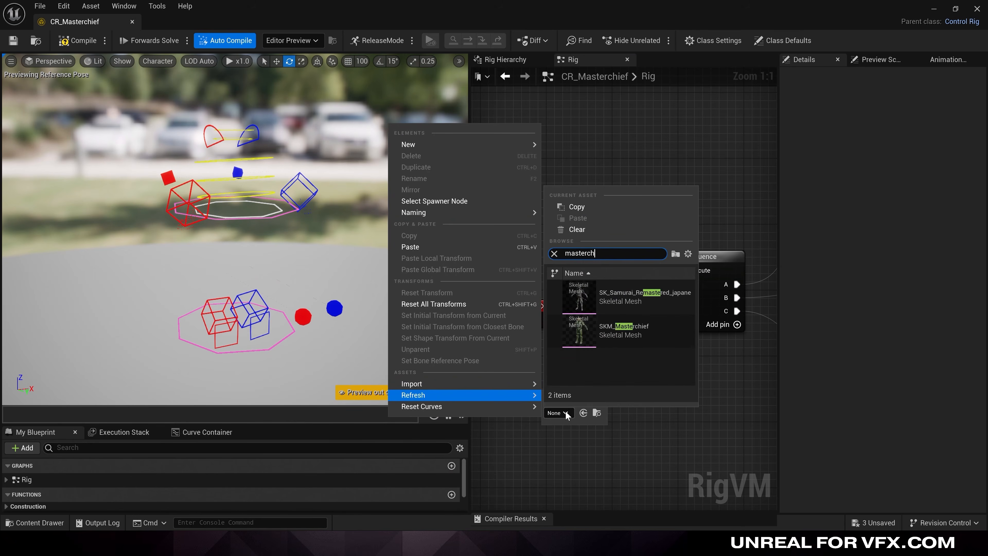
click(607, 305)
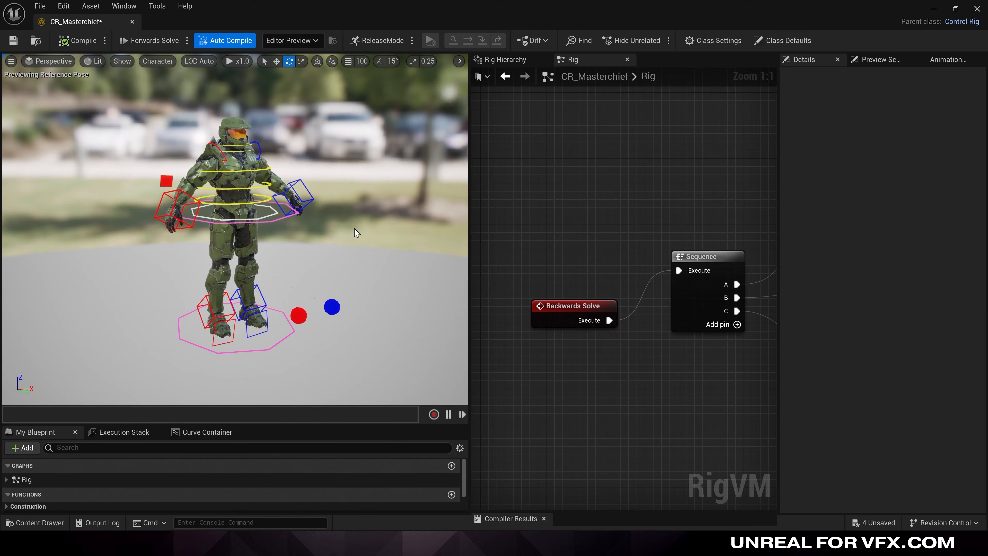
Step: Toggle the rig between Construction Event and Forwards Solve to update the control placement, and compile CR_Masterchief
scroll(388, 239, up, 2)
mouse_move(423, 245)
alt+mouse_down()
mouse_move(284, 245)
mouse_move(425, 246)
alt+mouse_up()
alt+drag(311, 279, 348, 270)
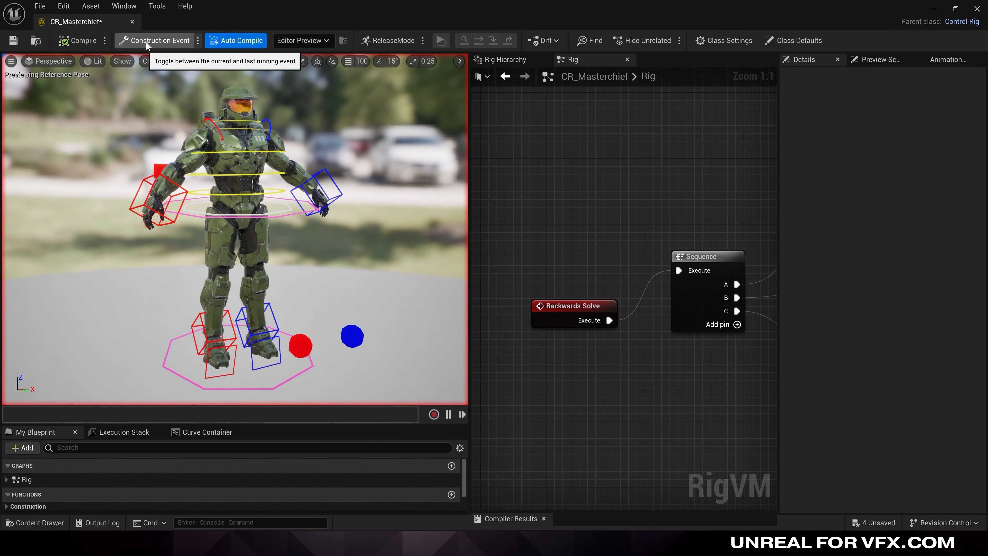
click(144, 40)
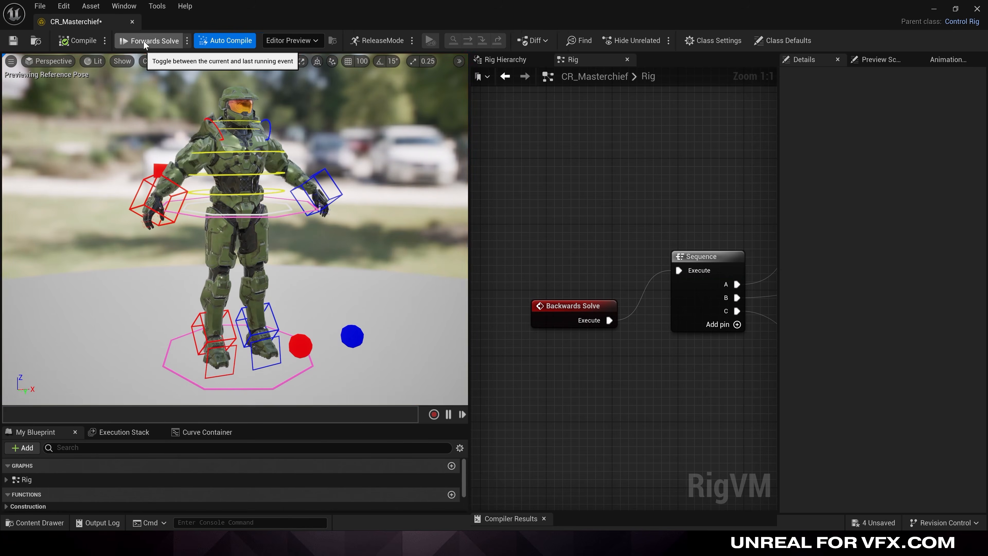
click(75, 42)
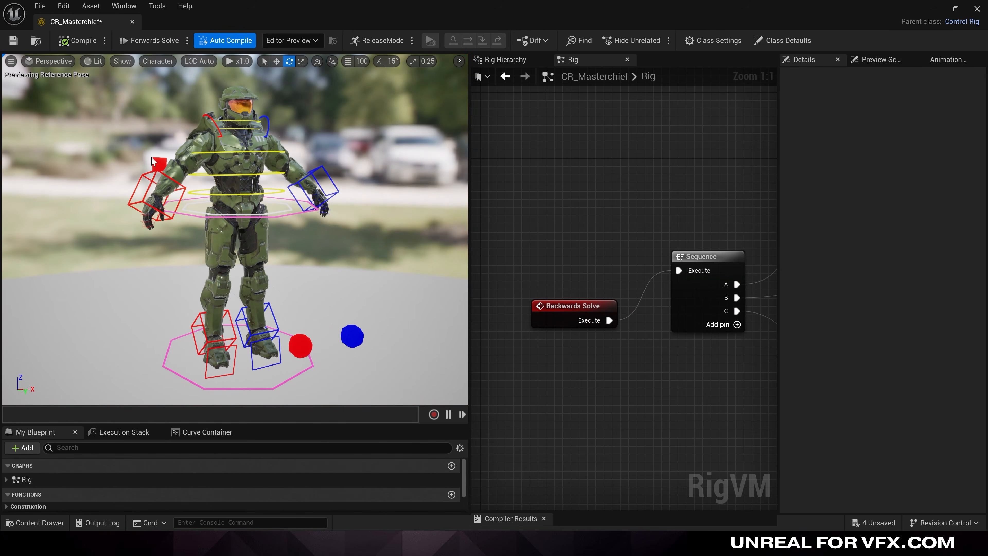
click(130, 39)
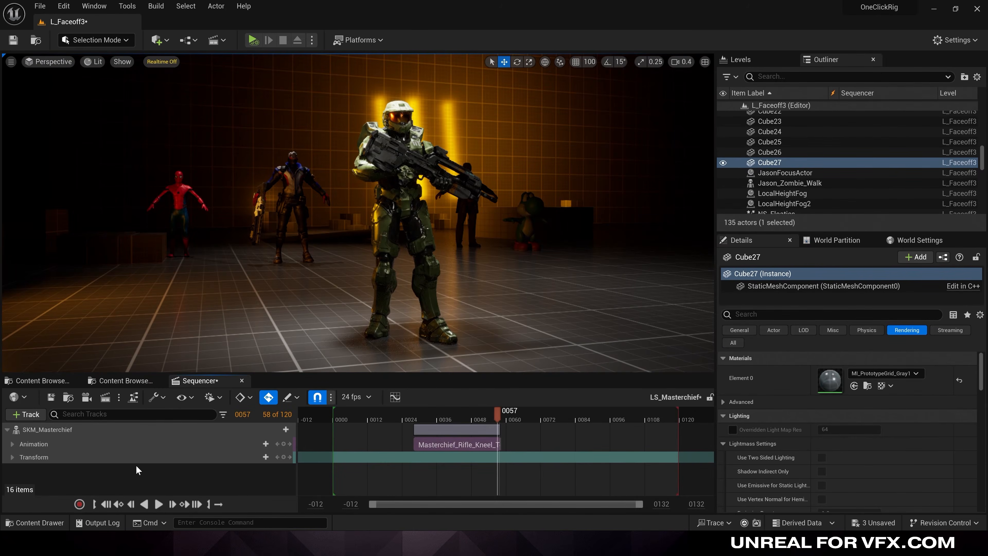
Step: Bake the SKM_Masterchief animation in the level sequence to the CR_Masterchief control rig
right_click(101, 428)
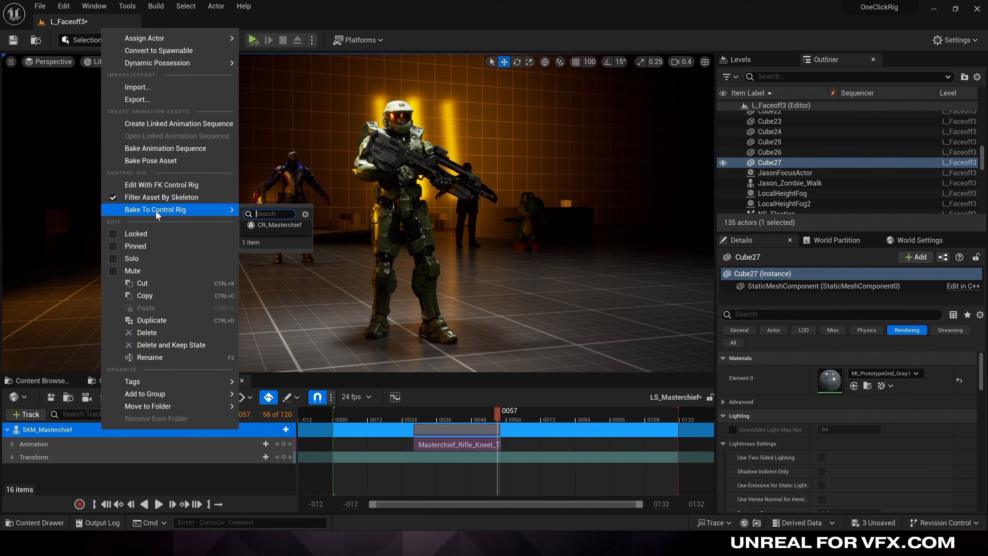
mouse_move(156, 210)
click(279, 229)
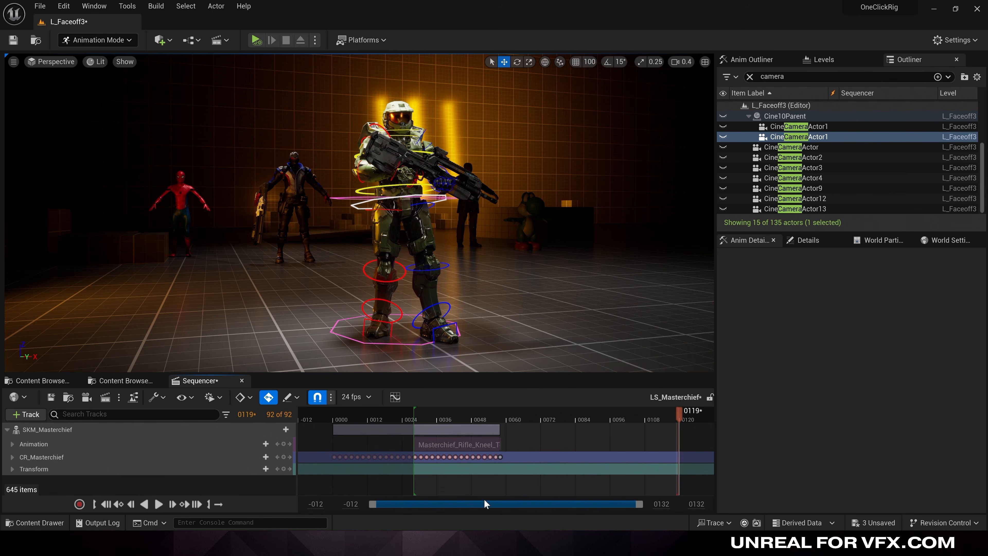
Step: Expand the CR_Masterchief track and rotate LeftUpLeg_ctrl and LeftLeg_ctrl at frame 82 to raise the left thigh and bend the knee
click(12, 457)
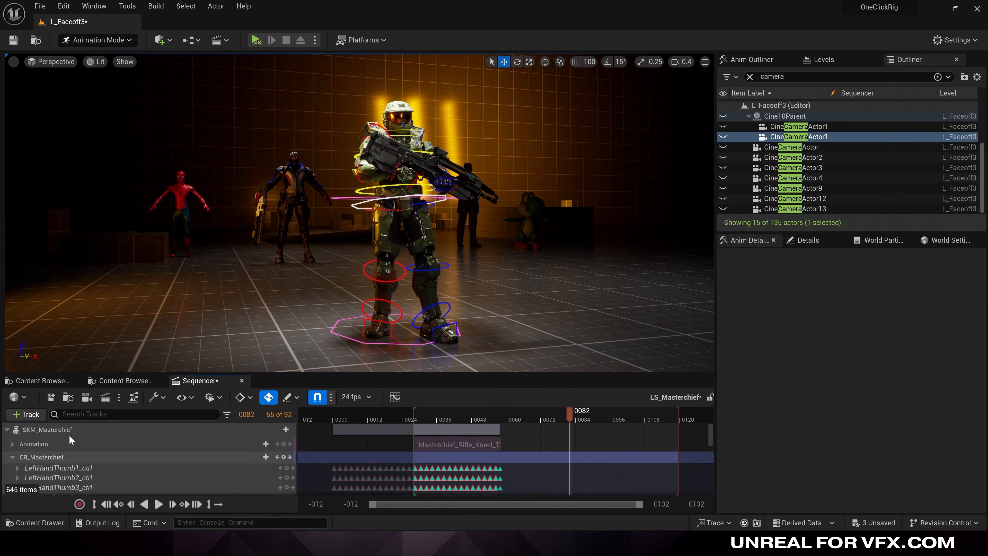
scroll(73, 438, down, 8)
scroll(77, 444, down, 4)
drag(433, 224, 461, 273)
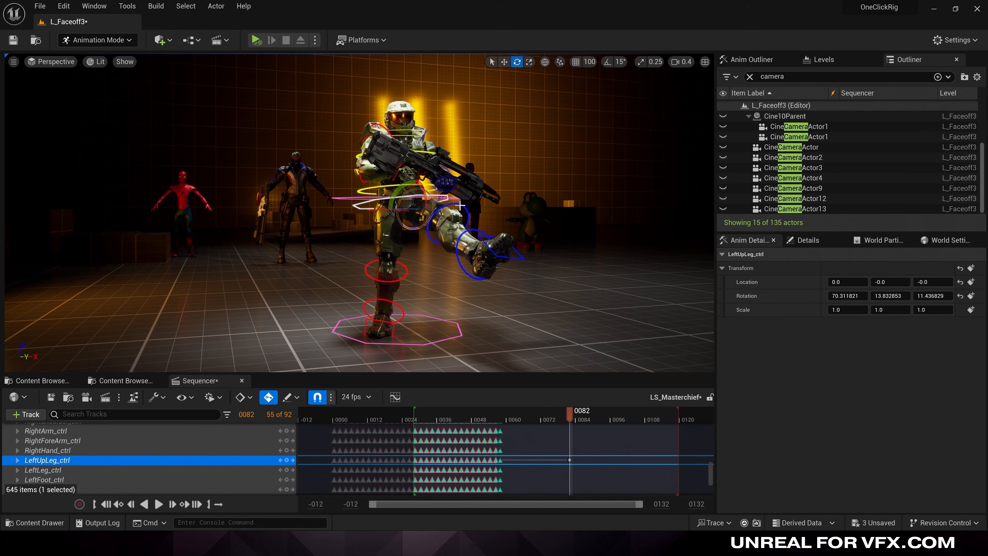
click(472, 230)
Step: Expand the IkFkSwitch controls of both arms and both legs in the CR_Masterchief track
scroll(235, 461, down, 5)
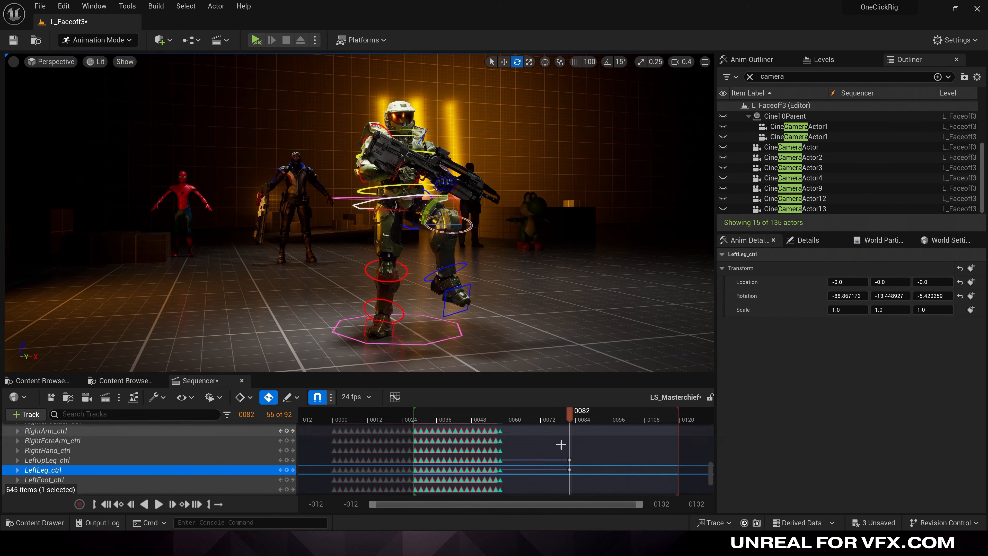
click(17, 462)
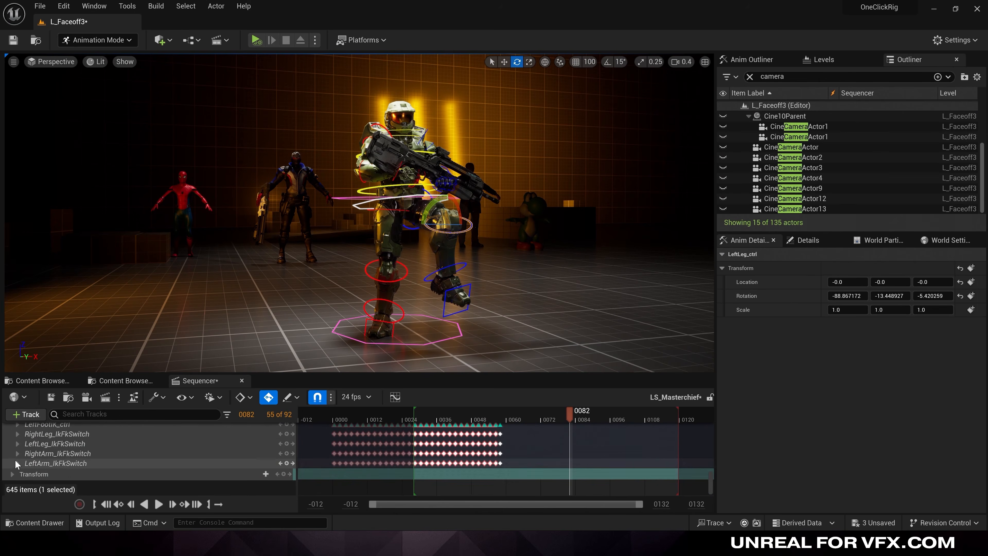
click(17, 453)
click(18, 444)
click(17, 434)
scroll(35, 442, down, 1)
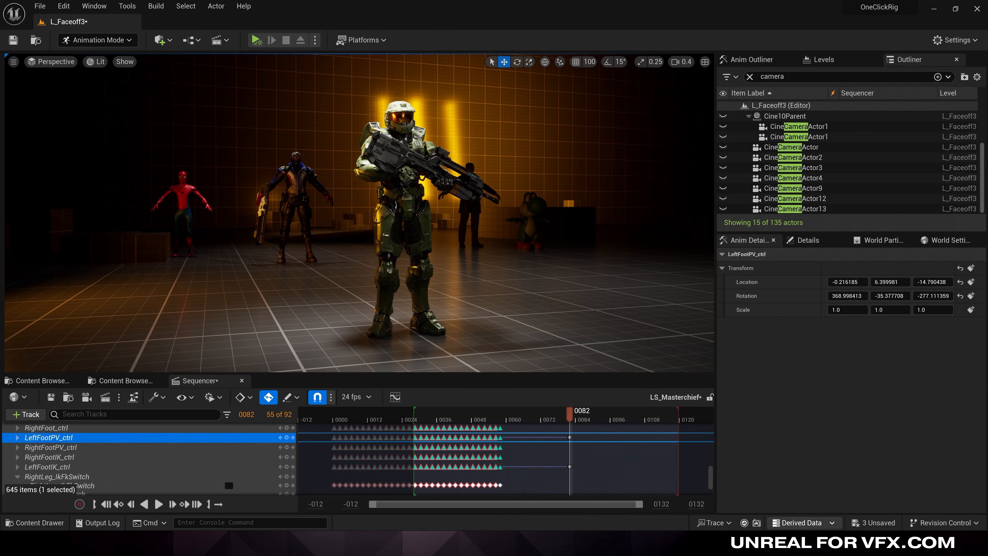
Step: Delete the baked CR_Masterchief track and the Animation track from SKM_Masterchief in the level sequence
key(Delete)
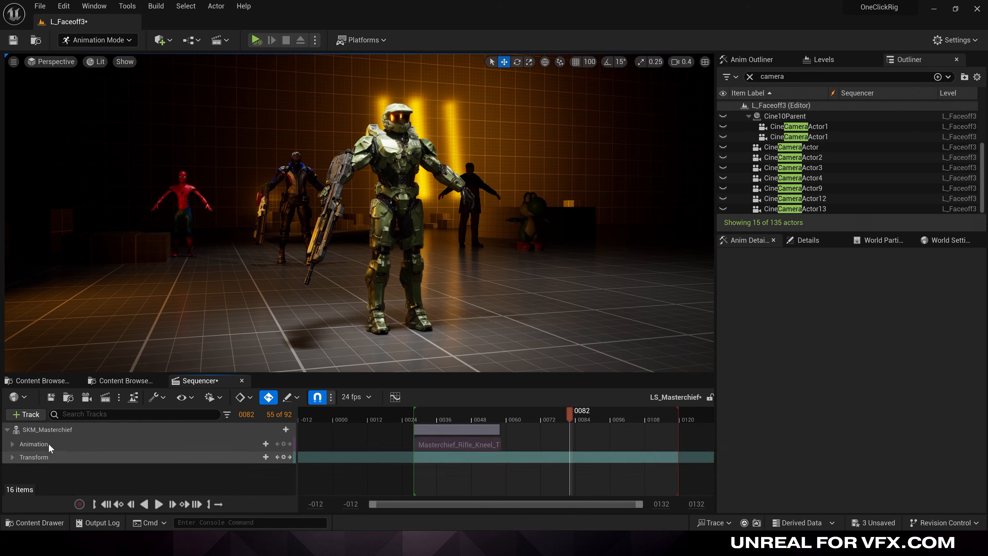
click(46, 442)
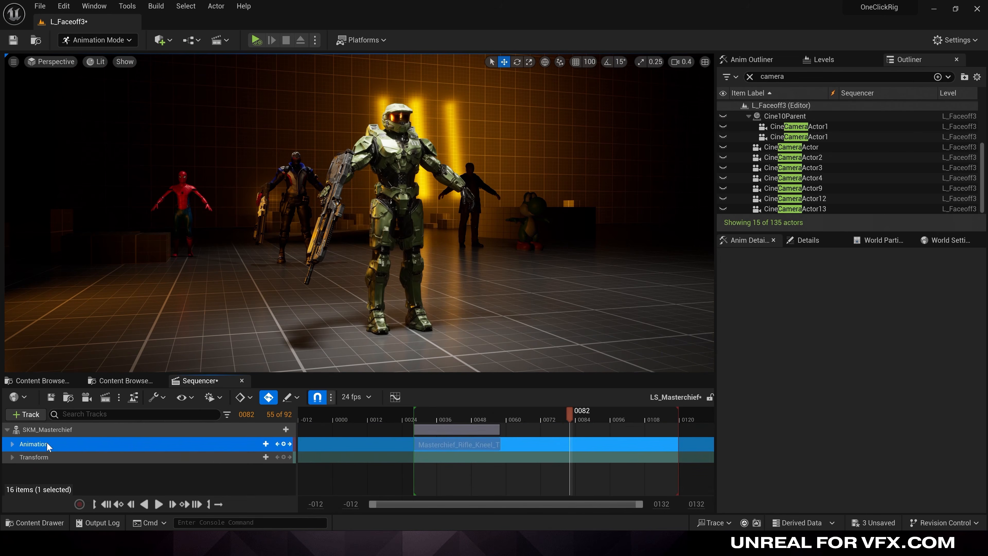
key(Delete)
Step: Add CR_Masterchief to the SKM_Masterchief actor as an asset-based control rig track
click(285, 429)
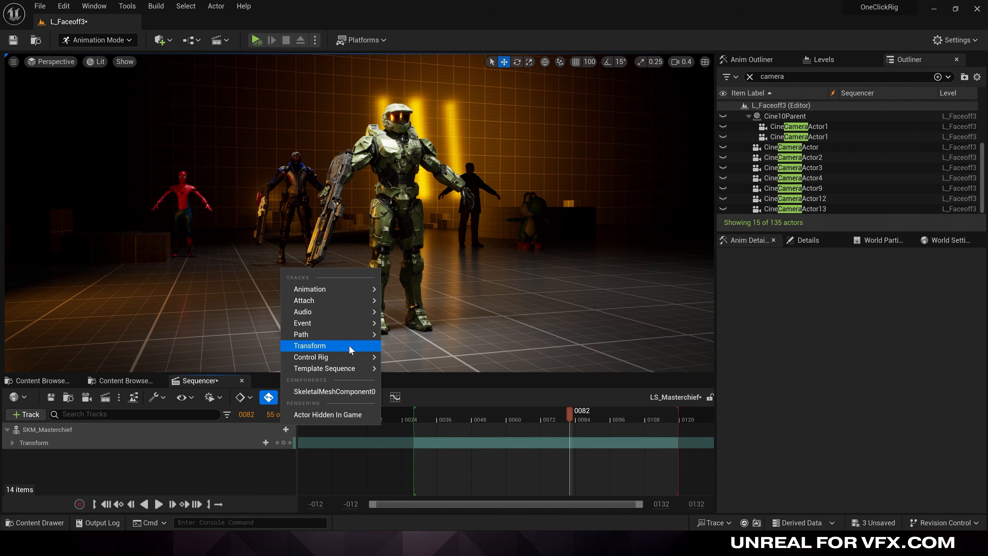
mouse_move(352, 357)
mouse_move(486, 403)
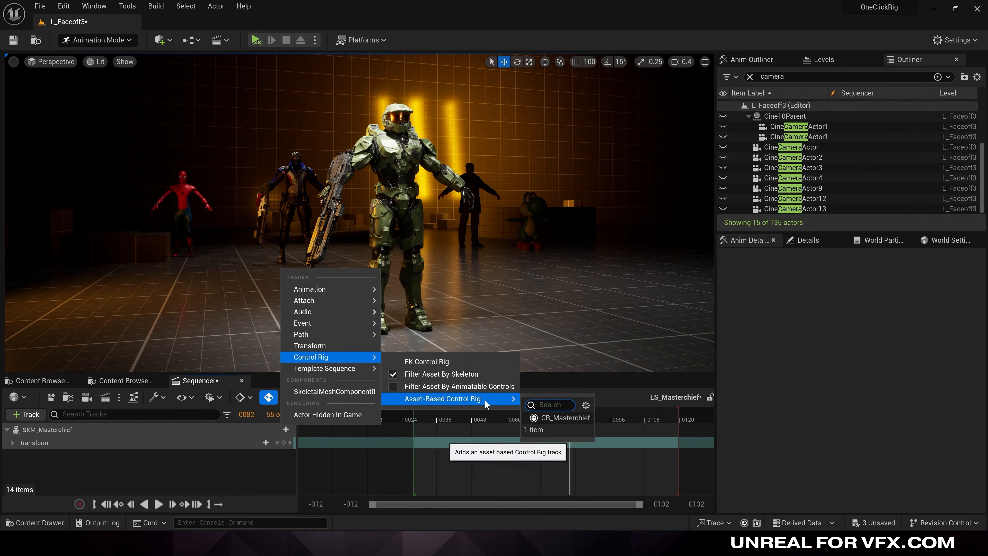
click(565, 417)
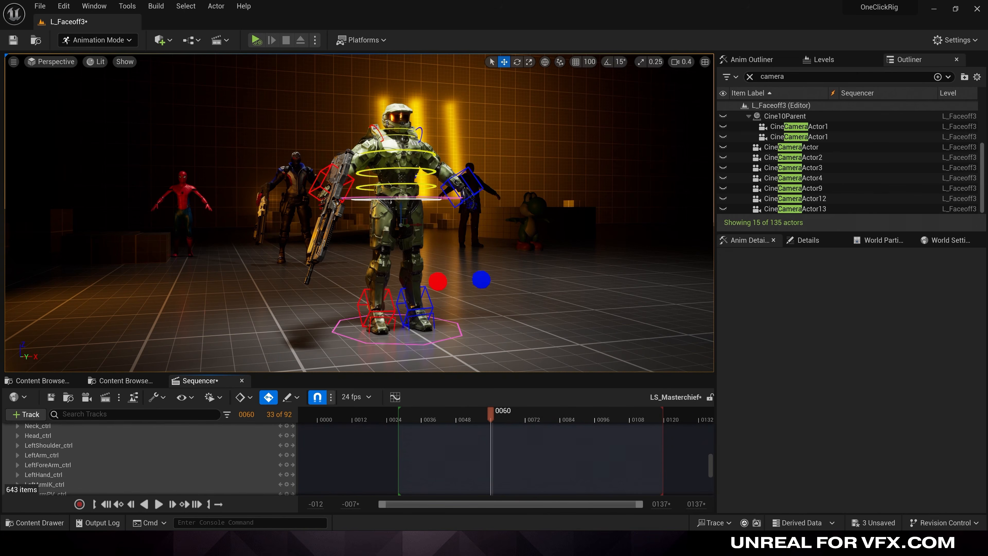
Step: Raise the right hand IK control to bring the rifle up to chest height and shift the body with COG_Ctl
click(347, 184)
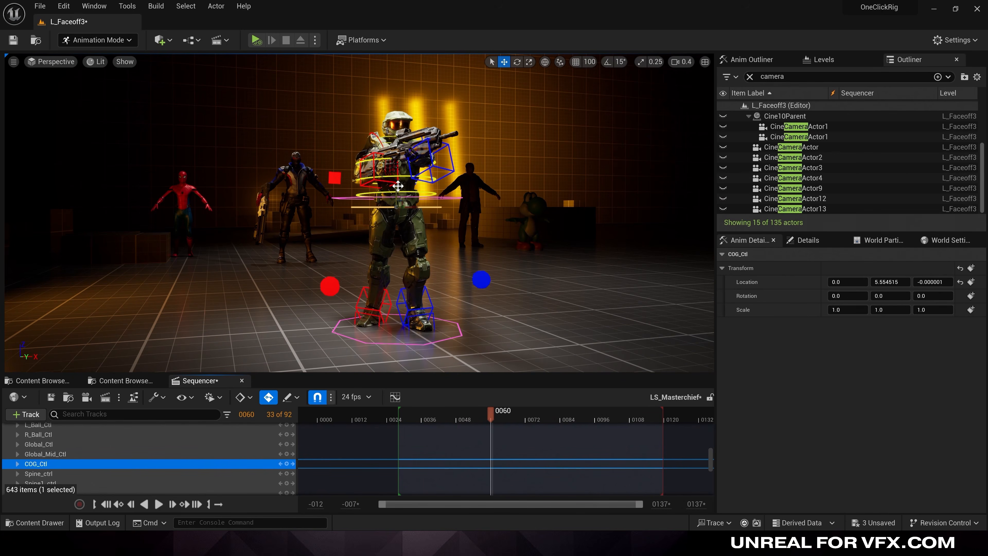
mouse_move(397, 186)
mouse_down()
mouse_move(393, 234)
mouse_move(395, 181)
mouse_move(394, 190)
mouse_up()
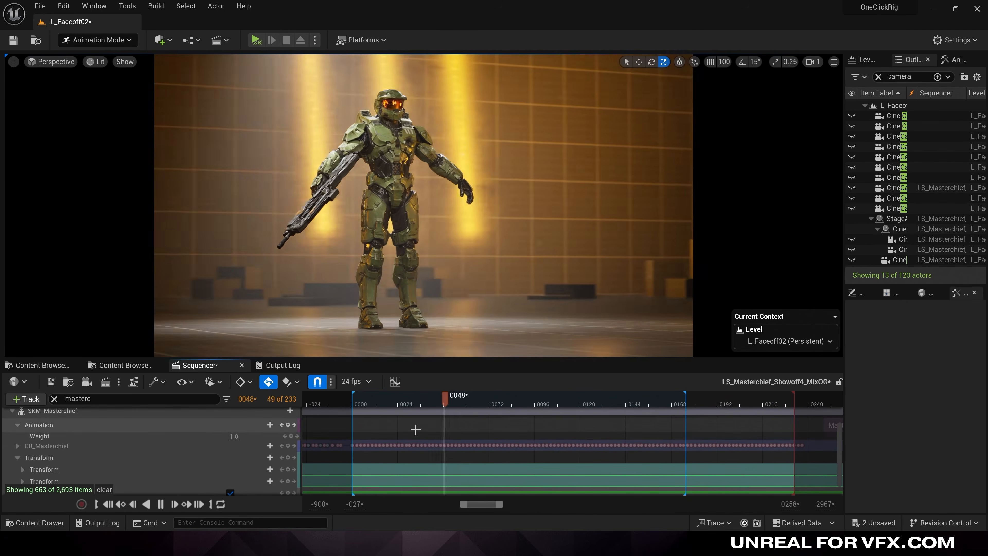
Step: Stop the sequence playback, switch to Mixamo, search for "rifle" animations and preview Rifle Idle on the Master Chief character
key(space)
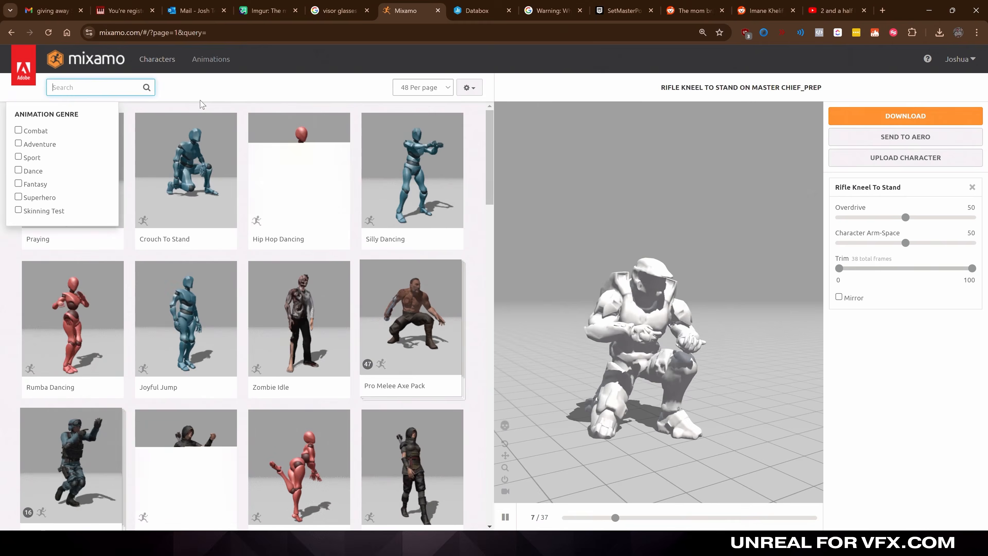
text(rifle)
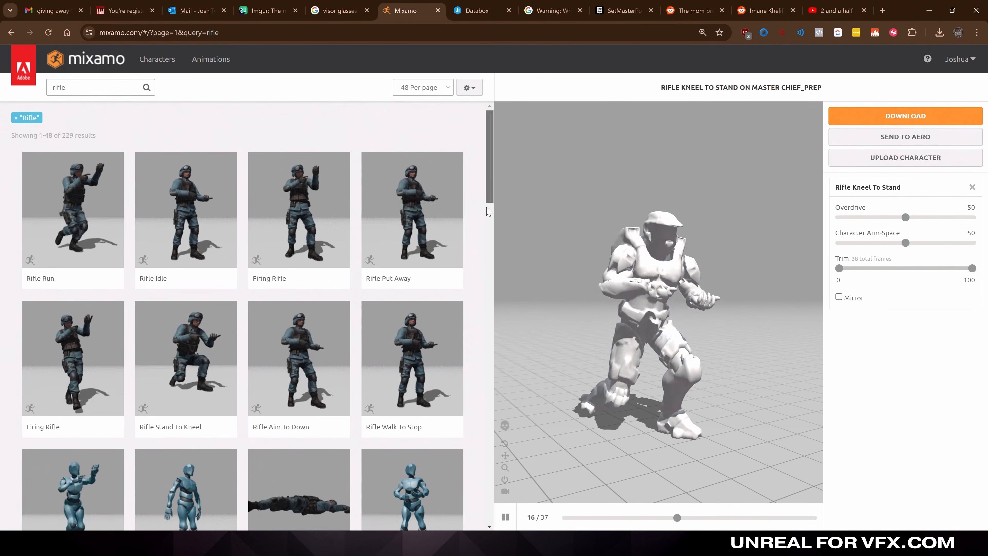
scroll(434, 249, down, 2)
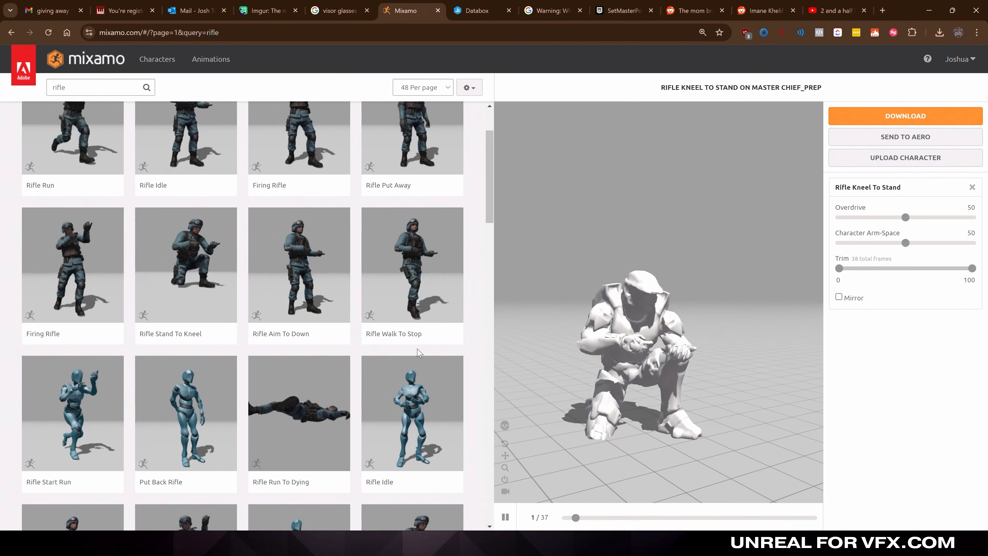
scroll(213, 233, down, 4)
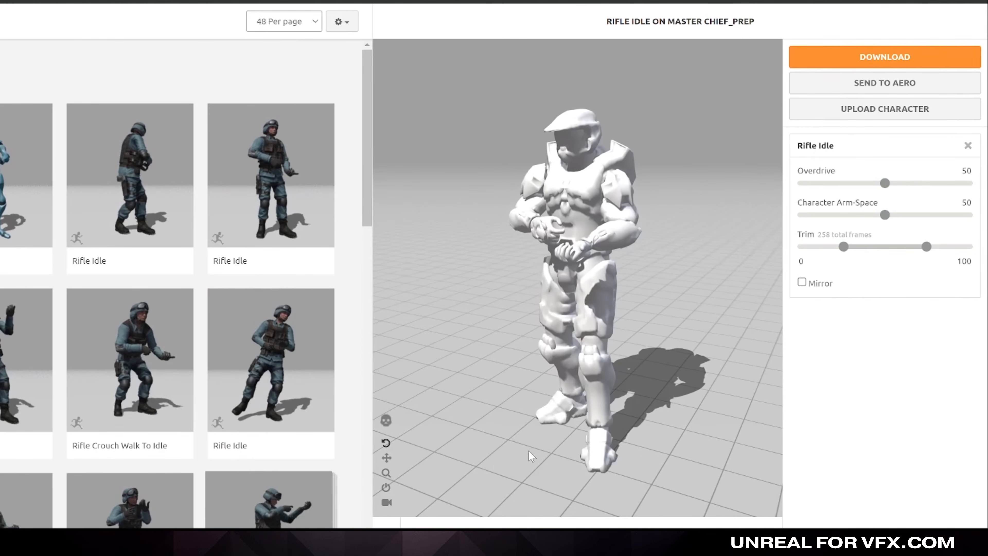
drag(580, 452, 609, 454)
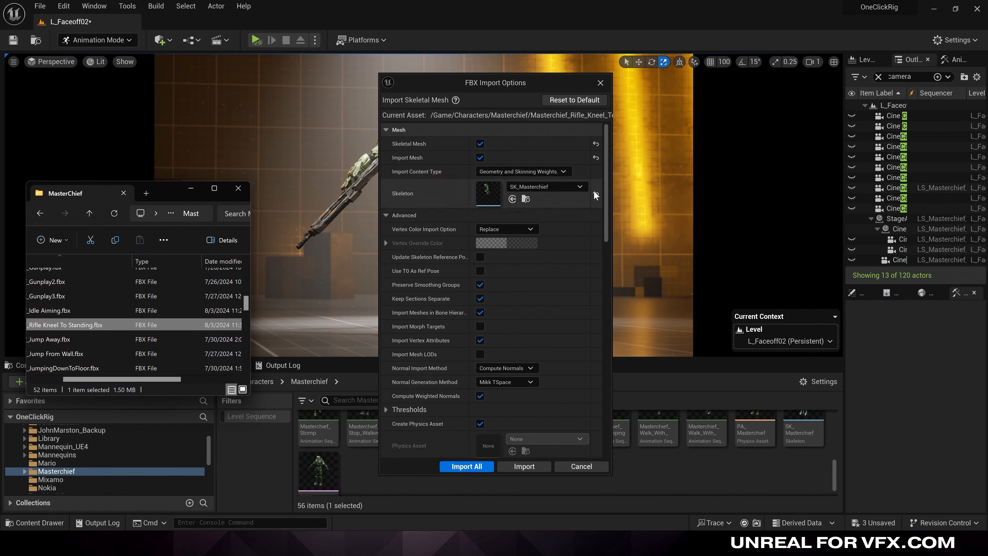
Step: Import the Rifle Kneel To Standing FBX without its mesh as an animation for the SK_Masterchief skeleton
click(481, 157)
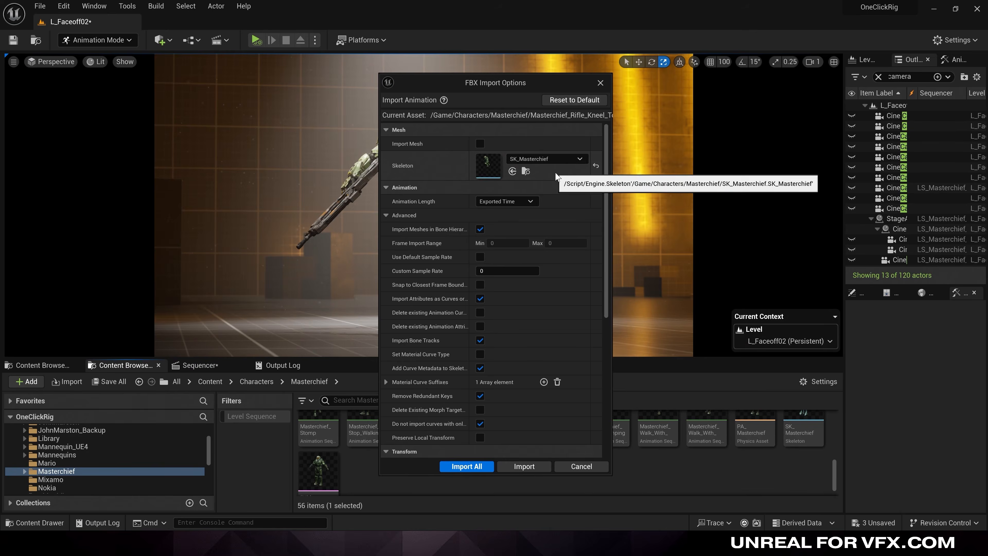
click(466, 466)
Step: Add the Masterchief_Rifle_Kneel_To_Stand animation to SKM_Masterchief's Animation track at frame 0 and play it back
click(200, 365)
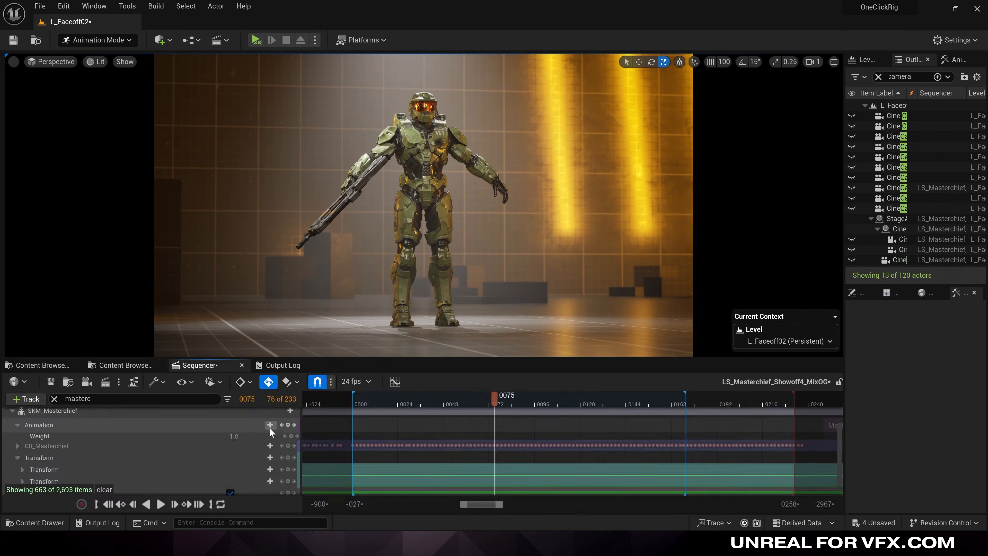
click(270, 425)
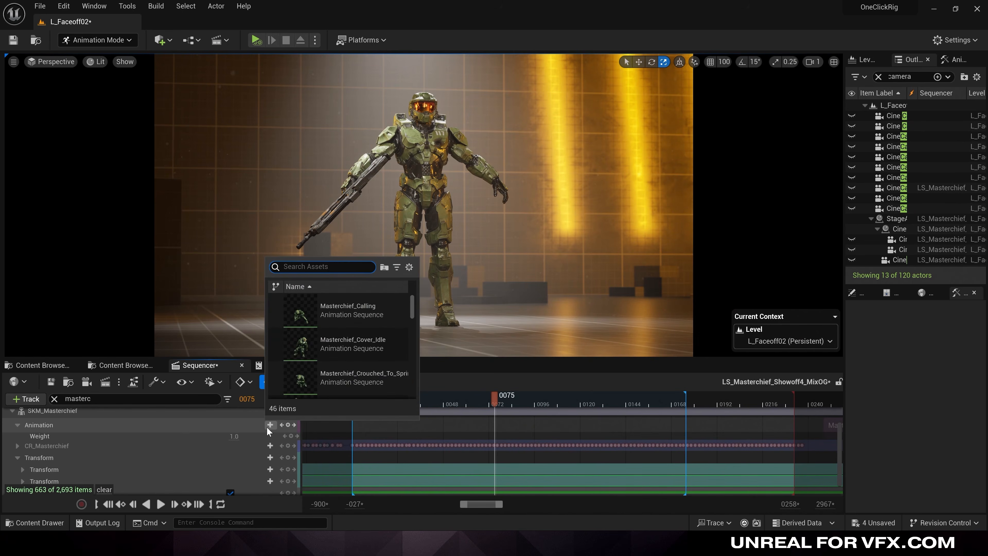
text(kneel)
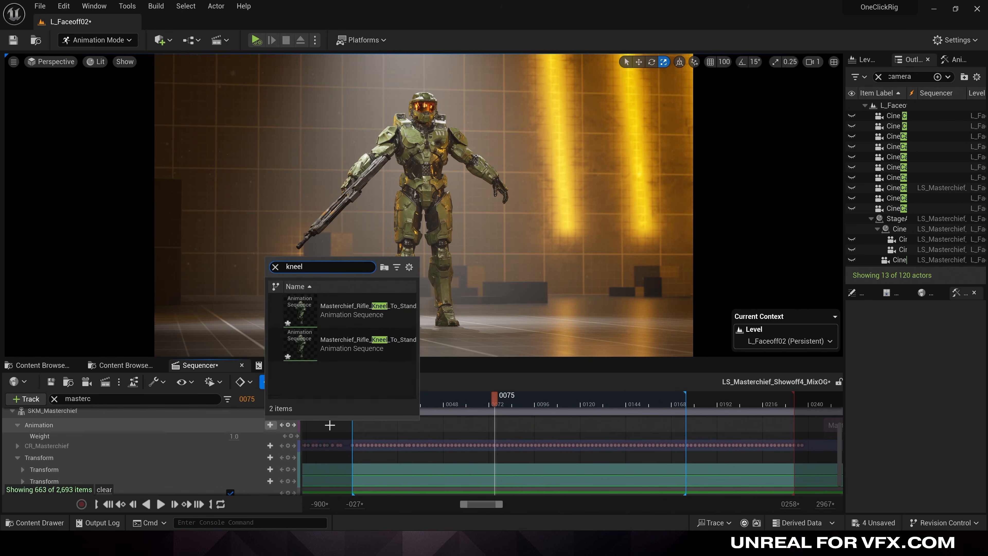
click(350, 310)
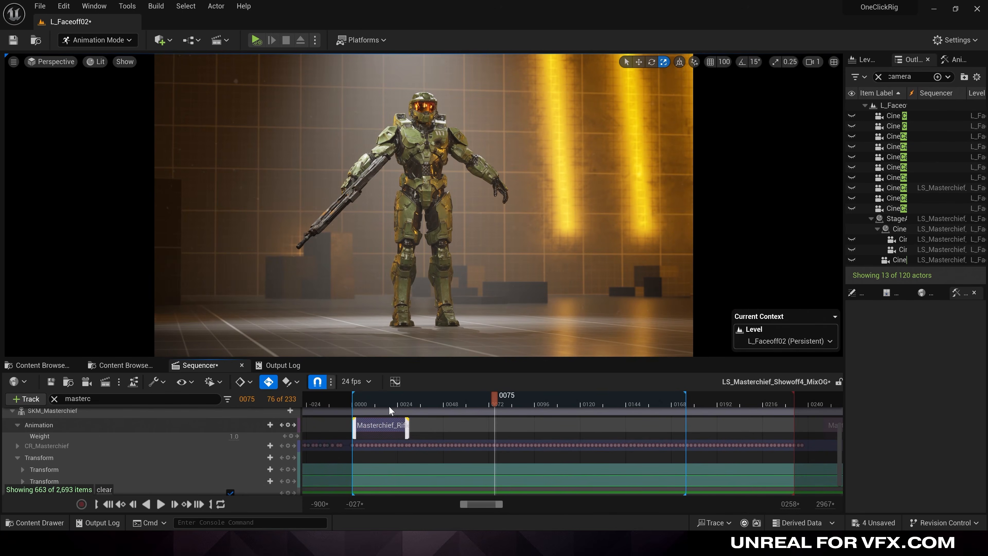
drag(362, 403, 353, 404)
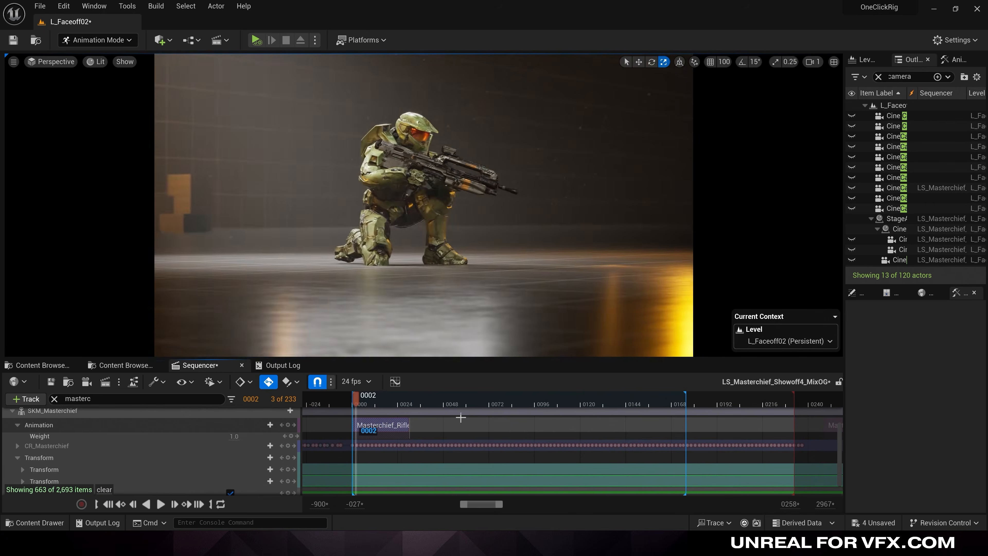
key(space)
mouse_move(389, 404)
mouse_down()
mouse_move(378, 405)
mouse_move(388, 407)
mouse_up()
key(space)
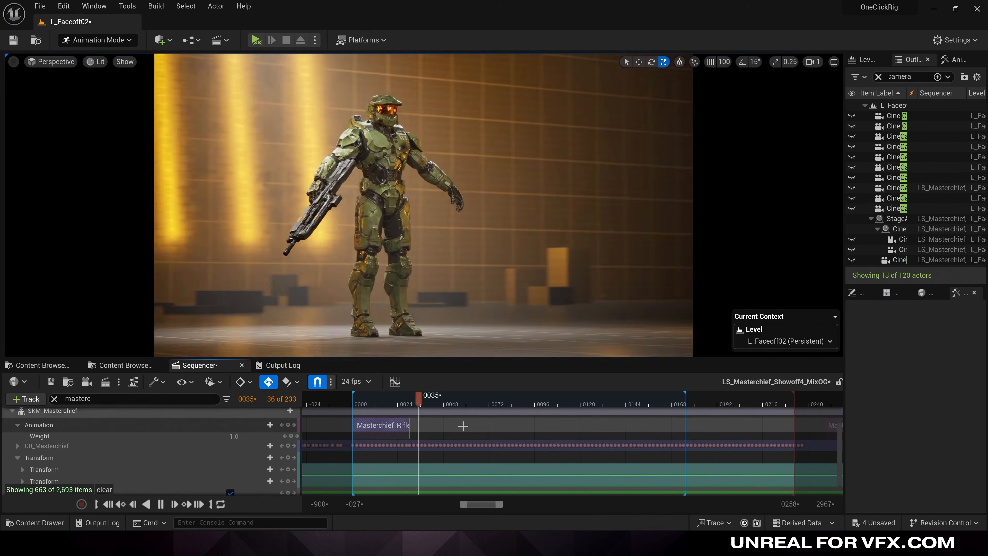
key(space)
Step: Add the Masterchief_Rifle_Idle animation directly after the kneel-to-stand clip at frame 30 and play both from the start
click(269, 424)
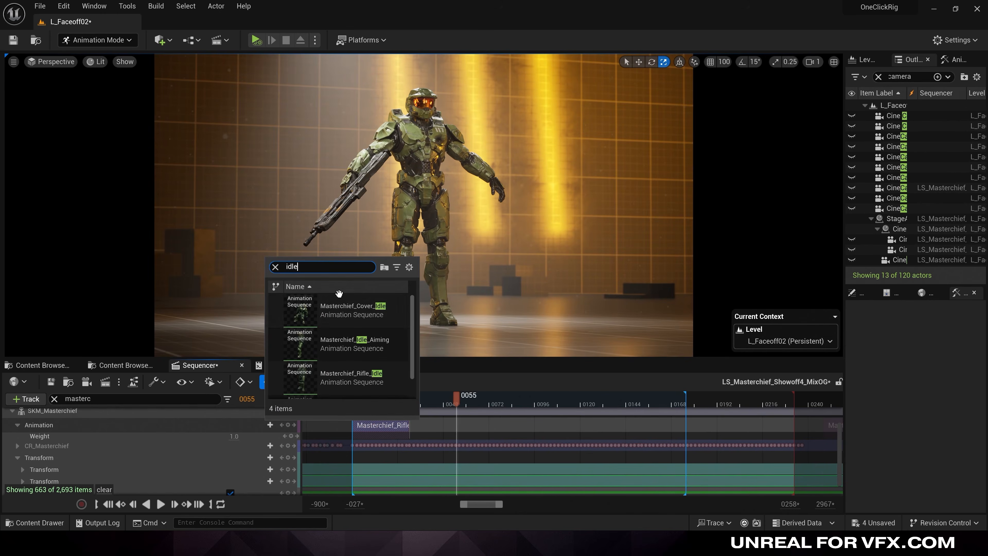
click(389, 374)
drag(477, 425, 431, 429)
key(Up)
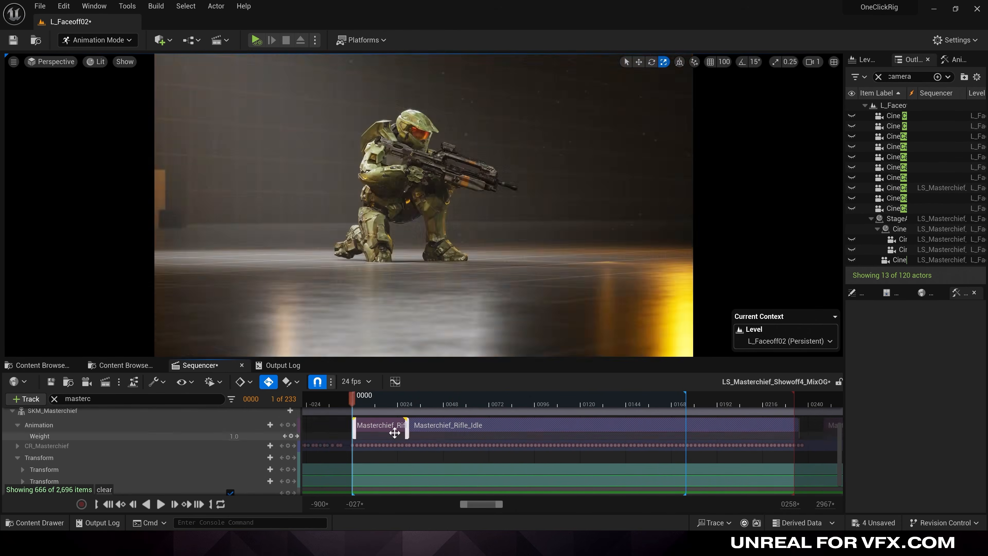
key(space)
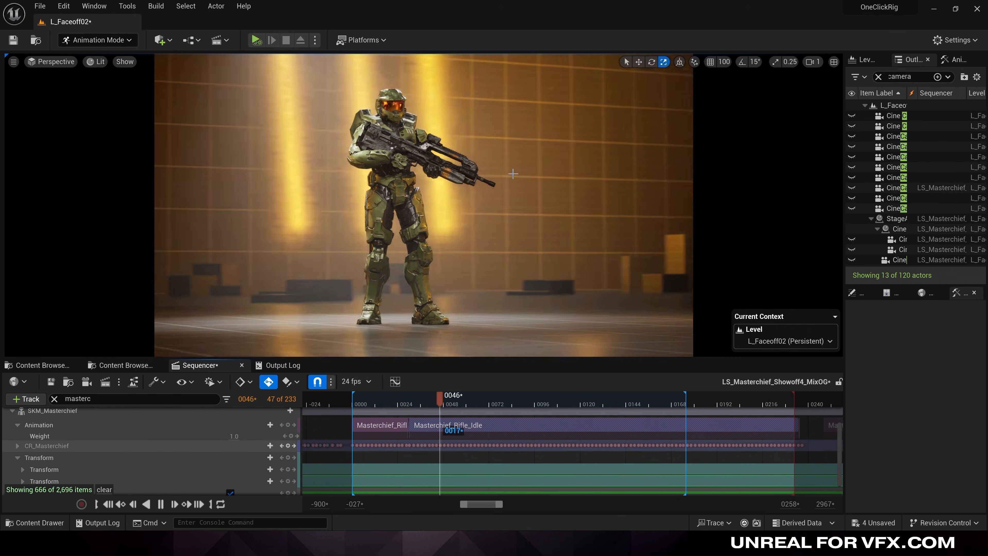
key(space)
Step: Examine the character's movement across the cut between the kneel-to-stand and idle clips around frame 30 from the free viewport
key(shift+c)
right_drag(460, 218, 459, 251)
scroll(460, 218, down, 1)
drag(445, 399, 405, 397)
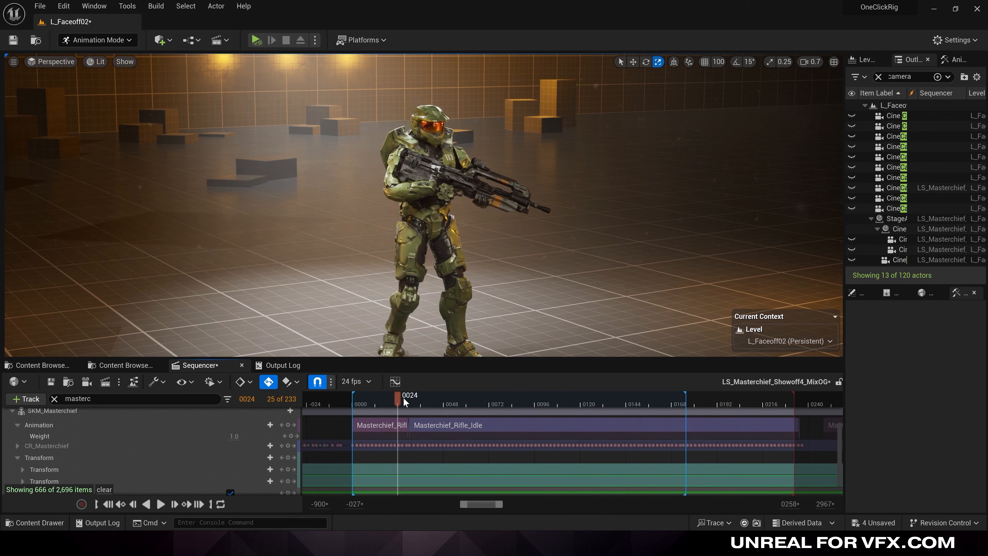
click(410, 397)
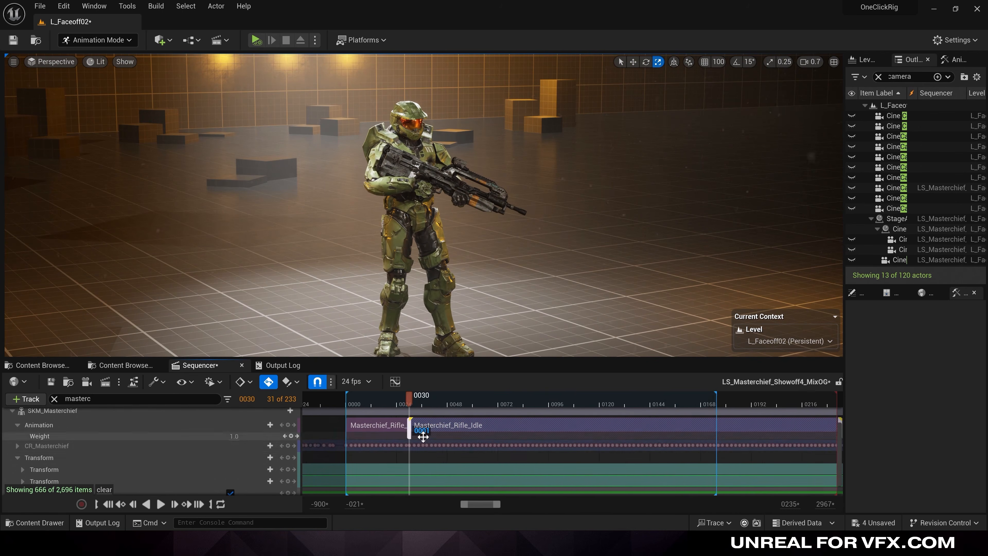
ctrl+scroll(428, 438, up, 5)
drag(437, 434, 444, 434)
ctrl+scroll(428, 434, up, 5)
ctrl+scroll(408, 396, down, 5)
click(404, 398)
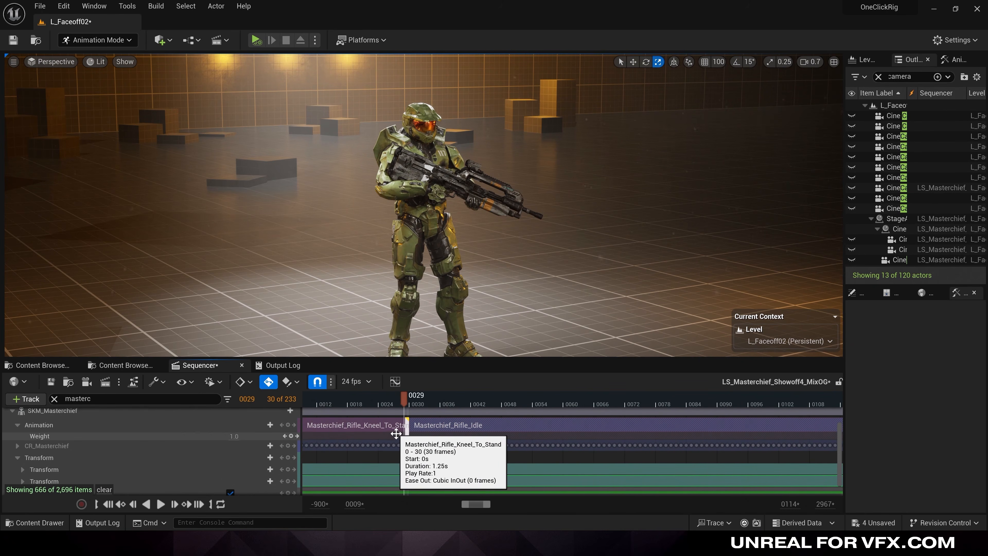
Step: Match the Masterchief_Rifle_Idle clip to the Hips bone in the previous clip and scrub through the transition
right_click(497, 430)
mouse_move(590, 317)
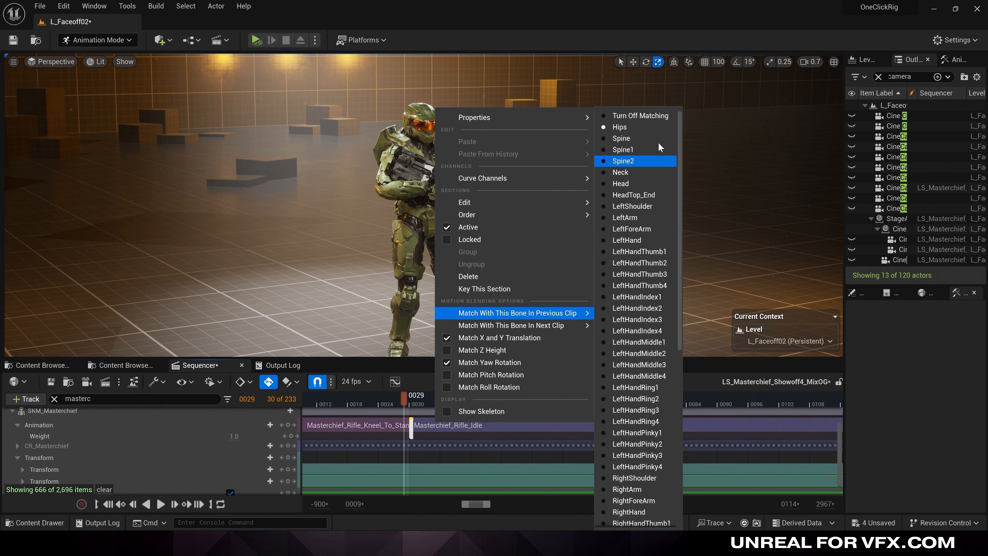
drag(404, 398, 473, 399)
drag(567, 404, 369, 403)
Step: Overlap the idle clip with the end of the kneel-to-stand clip from about frame 21 and play back the blend
drag(584, 425, 467, 426)
mouse_move(364, 400)
mouse_down()
mouse_move(436, 411)
mouse_move(359, 416)
mouse_up()
key(space)
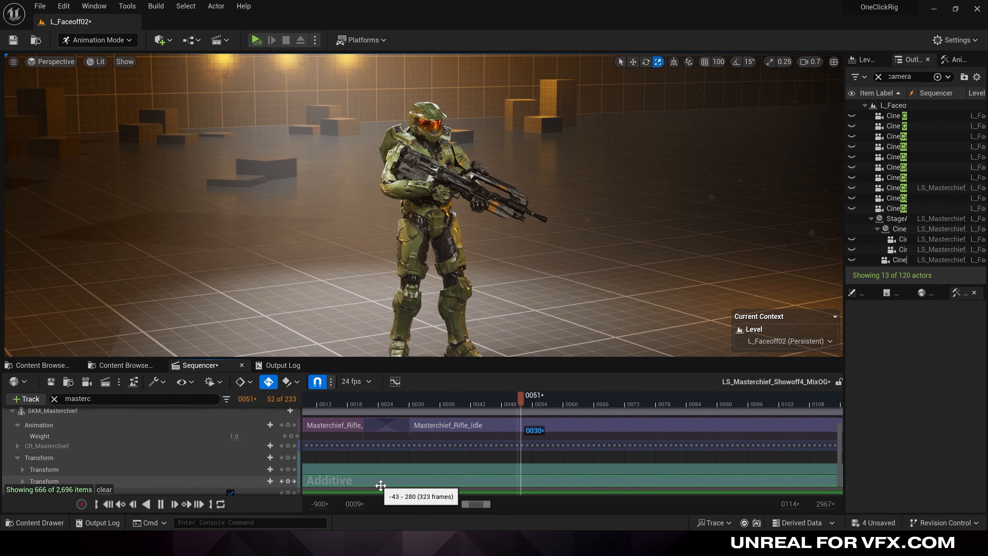
key(space)
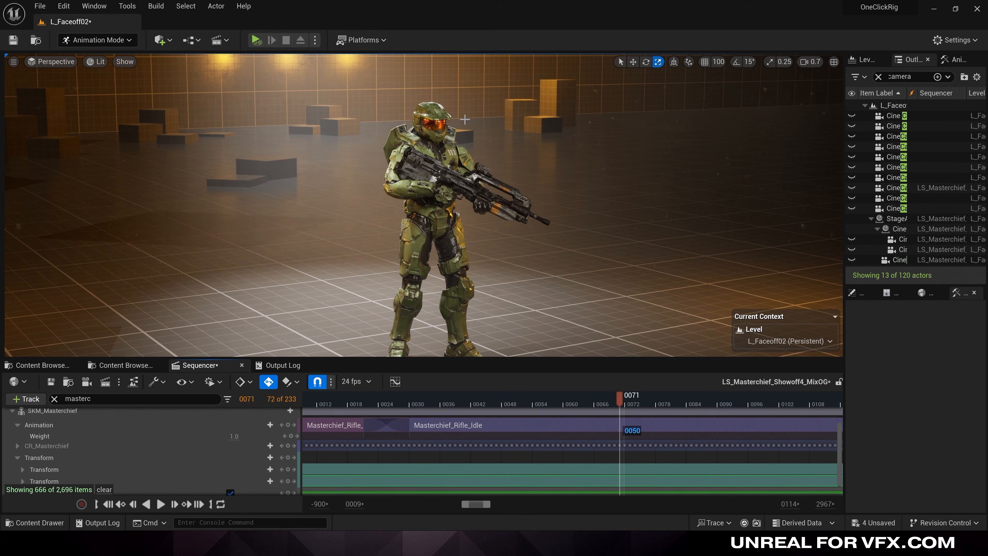
right_drag(477, 151, 494, 145)
key(shift+c)
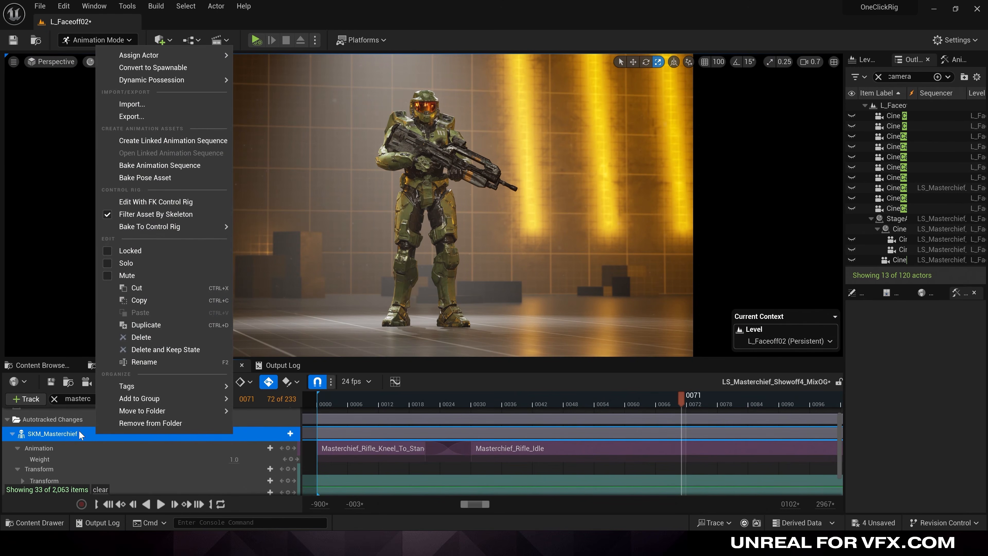
Step: Bake SKM_Masterchief's animation to the CR_Masterchief control rig with Reduce Keys enabled and a tolerance of 0.05
mouse_move(194, 230)
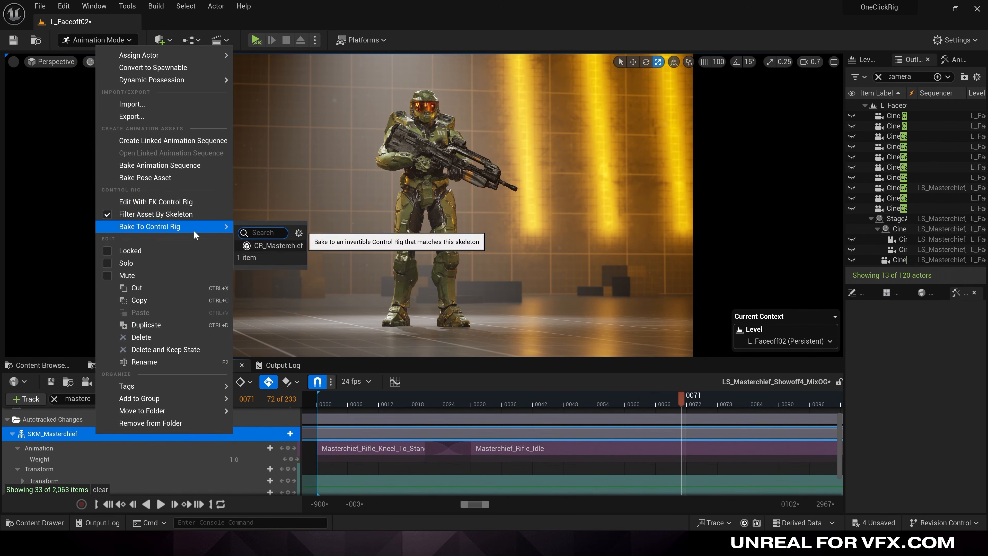
click(274, 246)
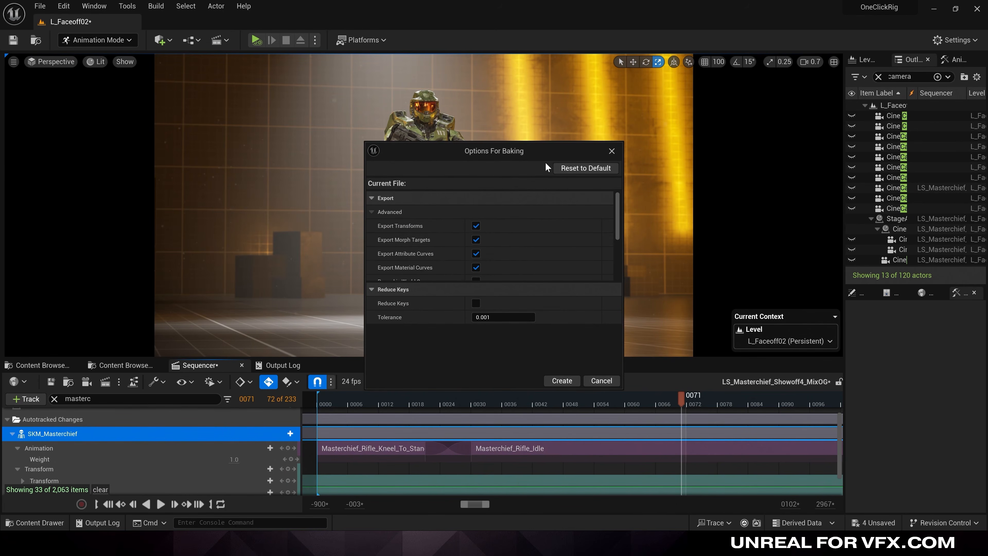
scroll(536, 217, down, 3)
click(475, 303)
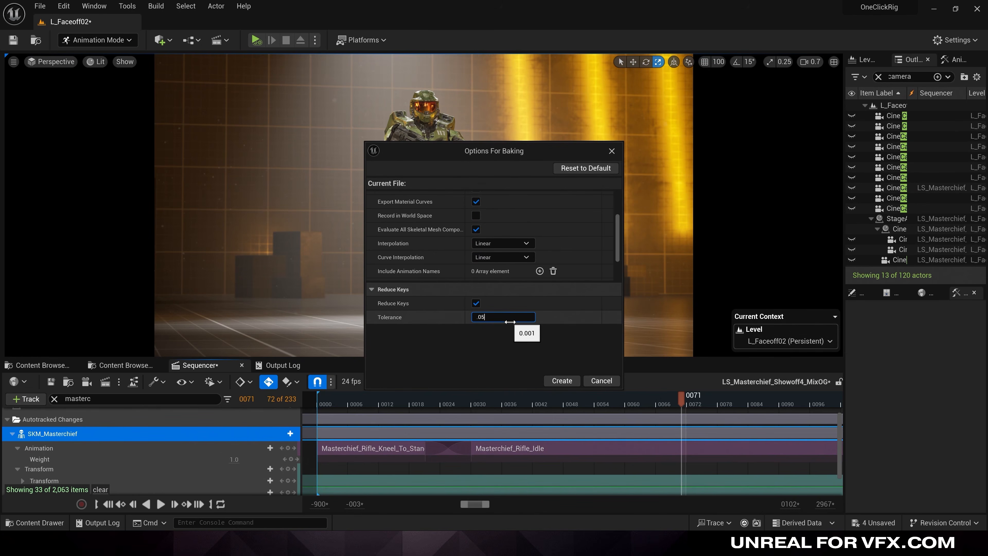
click(554, 381)
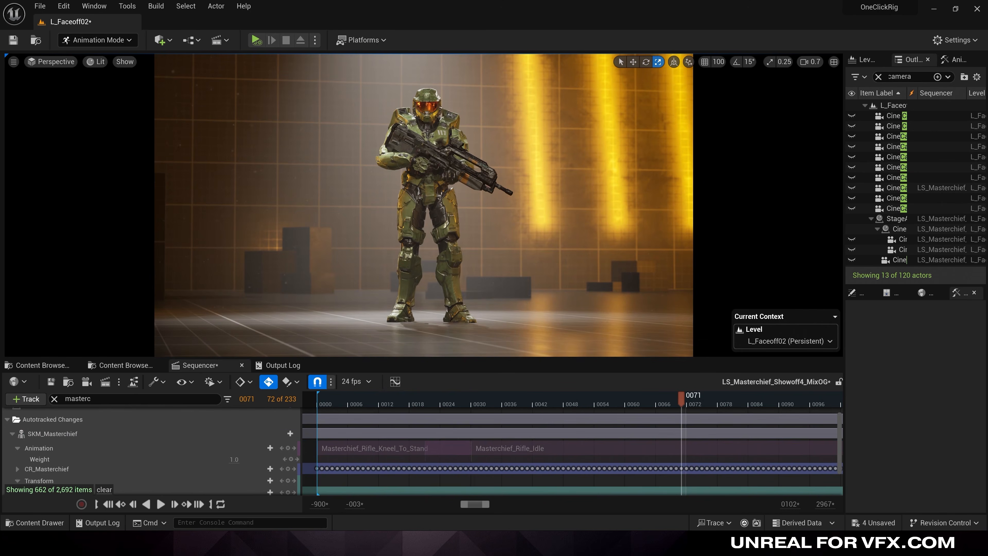
Step: Expand the baked CR_Masterchief track, examine the reduced keys on its controls and play the sequence from the start
click(432, 188)
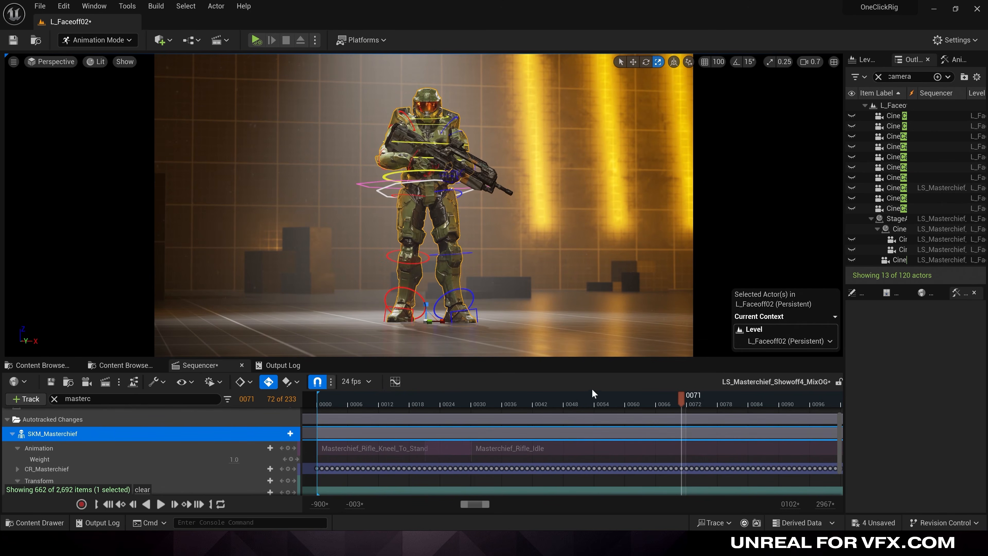
click(18, 469)
scroll(59, 445, down, 1)
scroll(59, 445, down, 1)
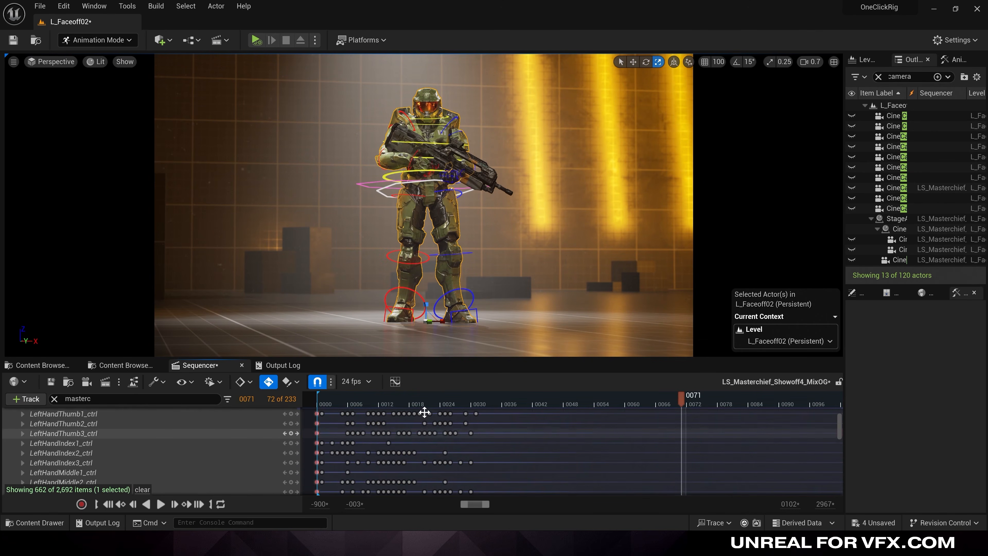
key(Up)
key(space)
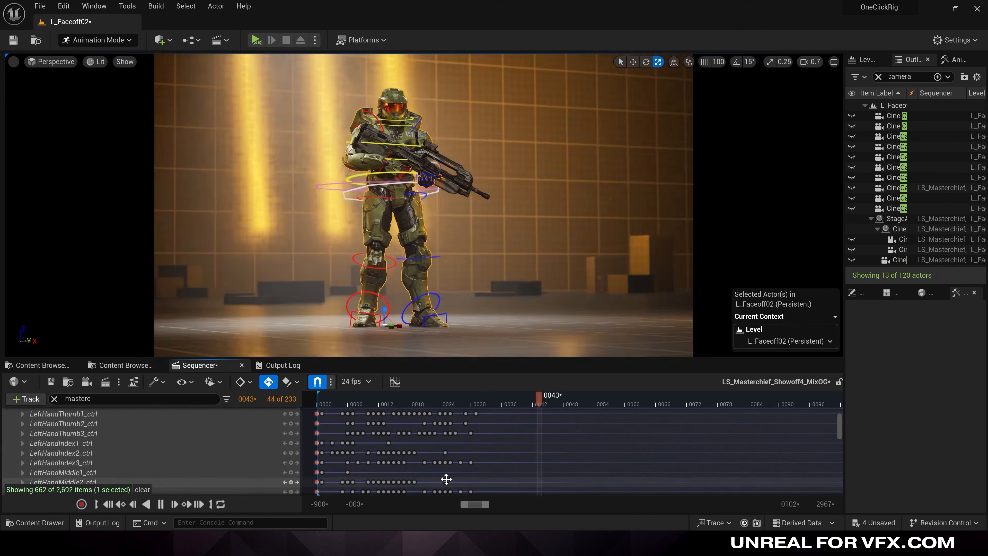
key(space)
Step: Select LeftUpLeg_ctrl to examine its baked keys, then advance the sequence to frame 119
click(457, 200)
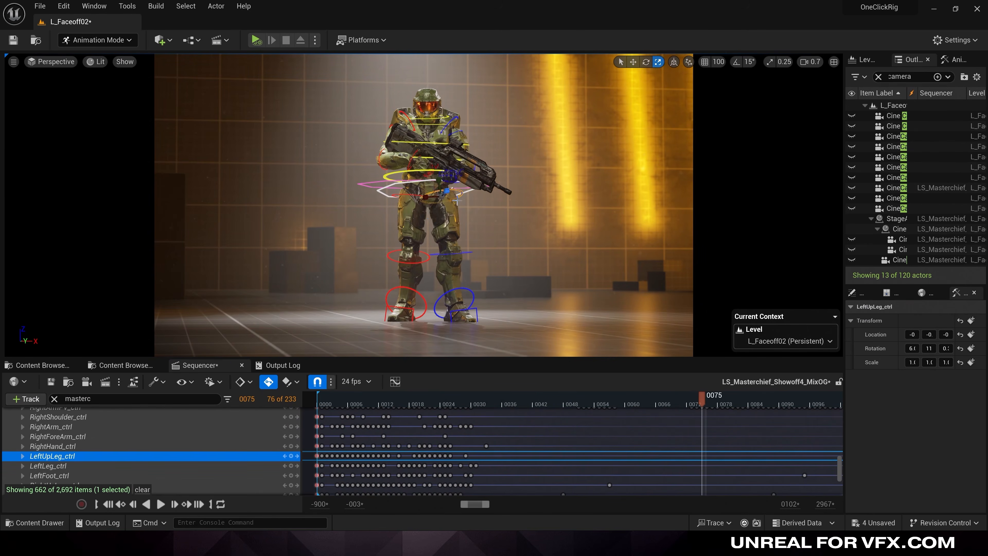
drag(450, 201, 477, 257)
click(482, 218)
key(space)
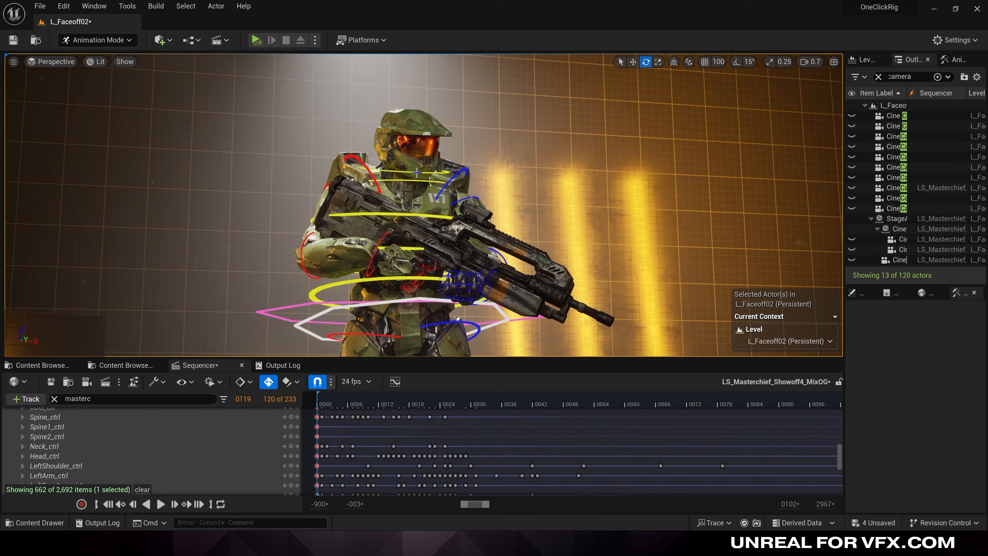
Step: Expand Head_ctrl's channels and move its rotation keys near frame 103 back to about frame 79
click(38, 456)
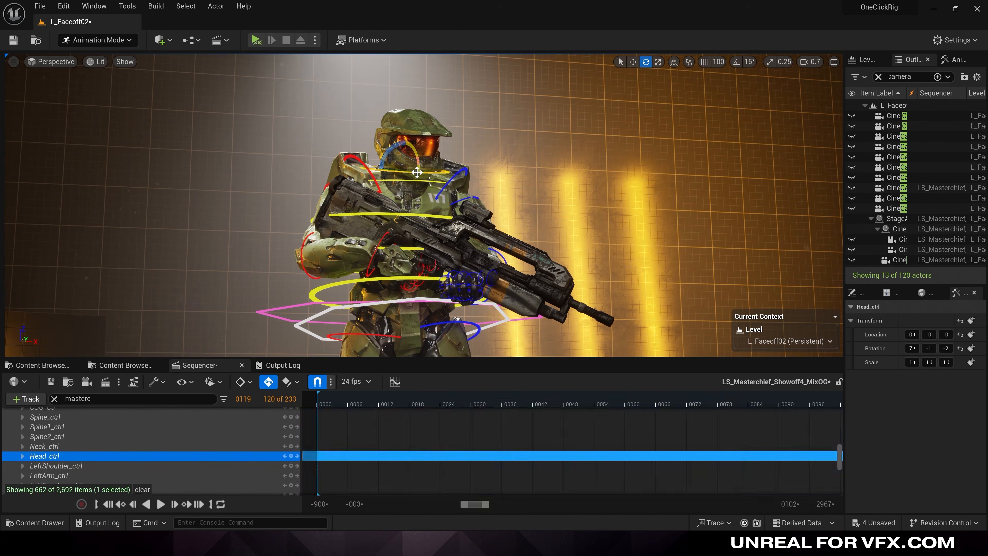
click(23, 456)
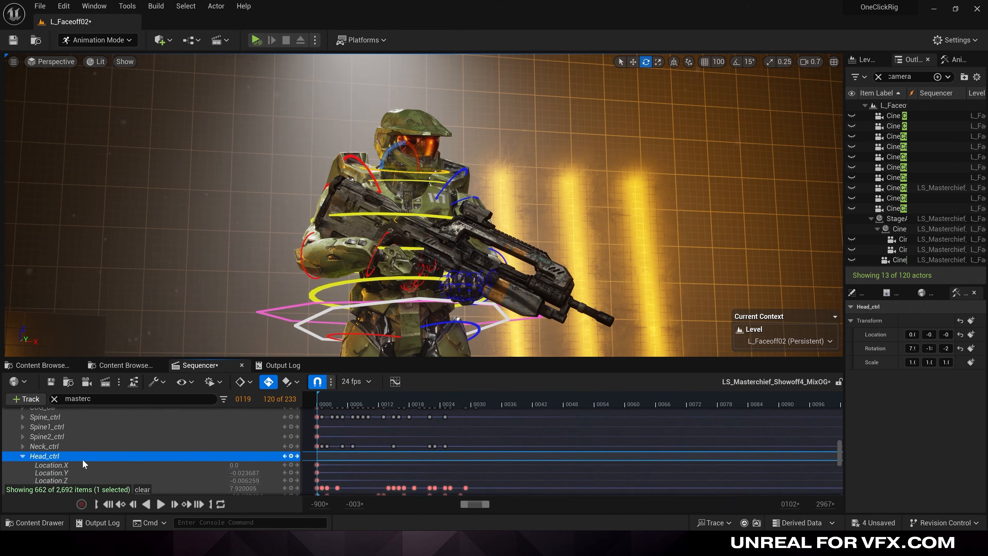
scroll(31, 458, down, 3)
right_drag(389, 444, 453, 439)
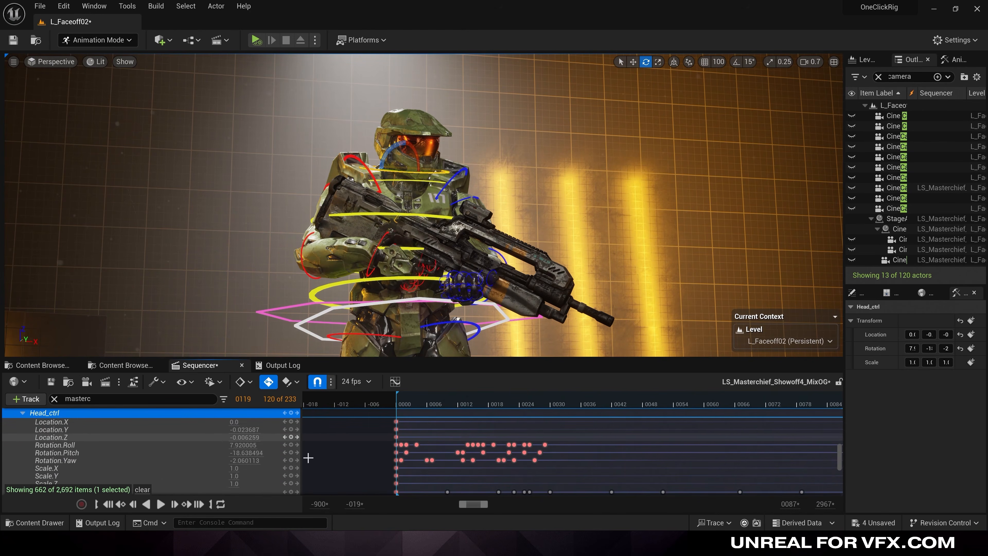
right_drag(565, 452, 451, 450)
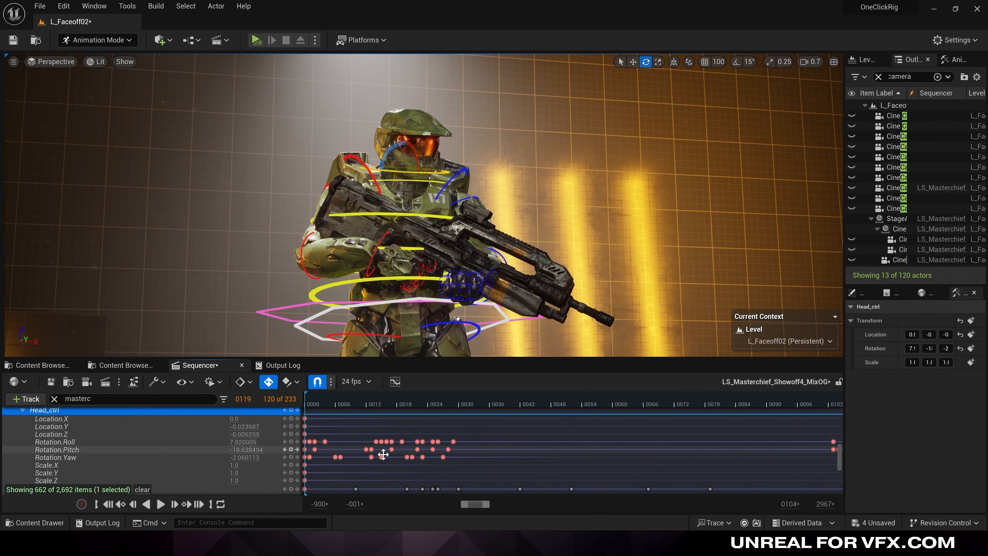
right_drag(710, 465, 542, 447)
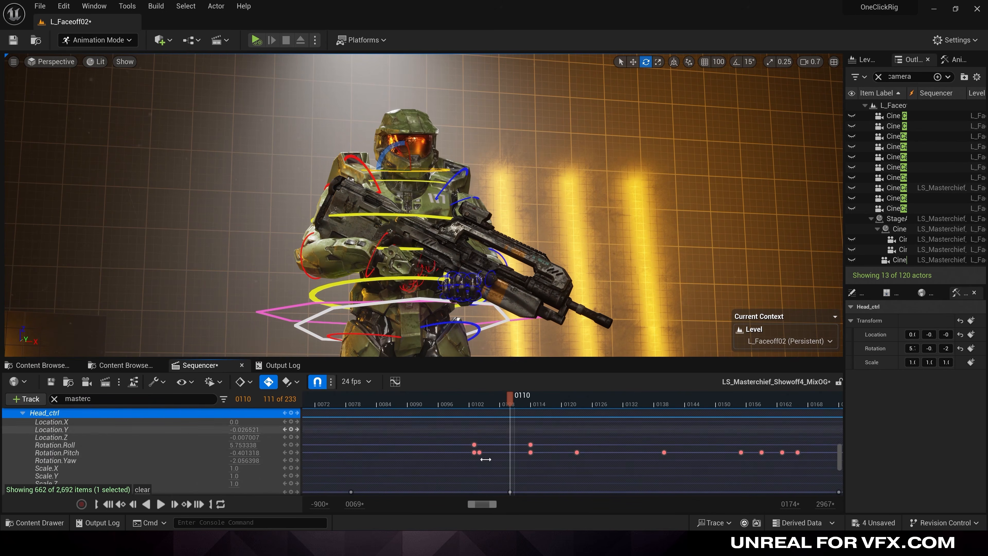
drag(486, 460, 468, 441)
drag(474, 452, 350, 441)
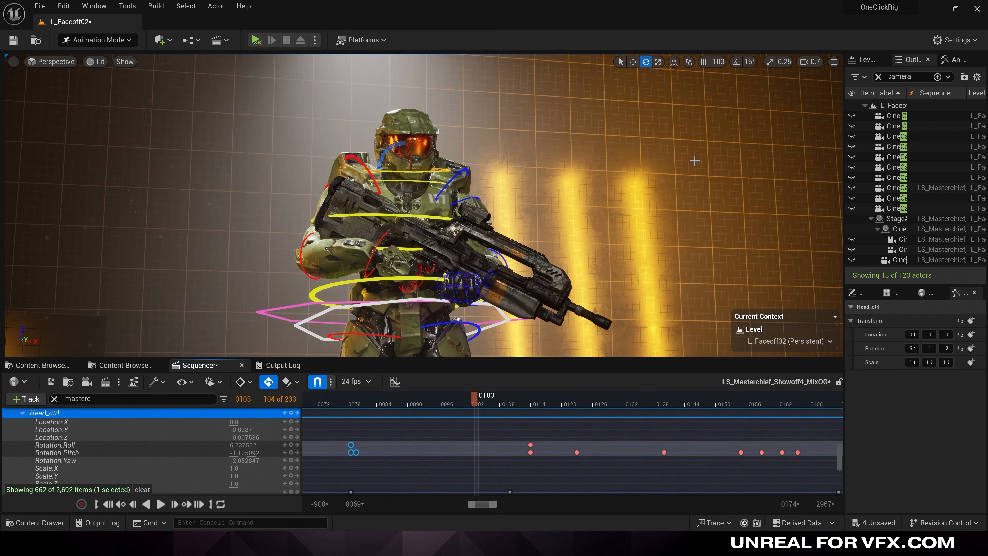
Step: Add an additive section to the CR_Masterchief track and extend its start back to frame 0
key(f)
drag(412, 191, 449, 209)
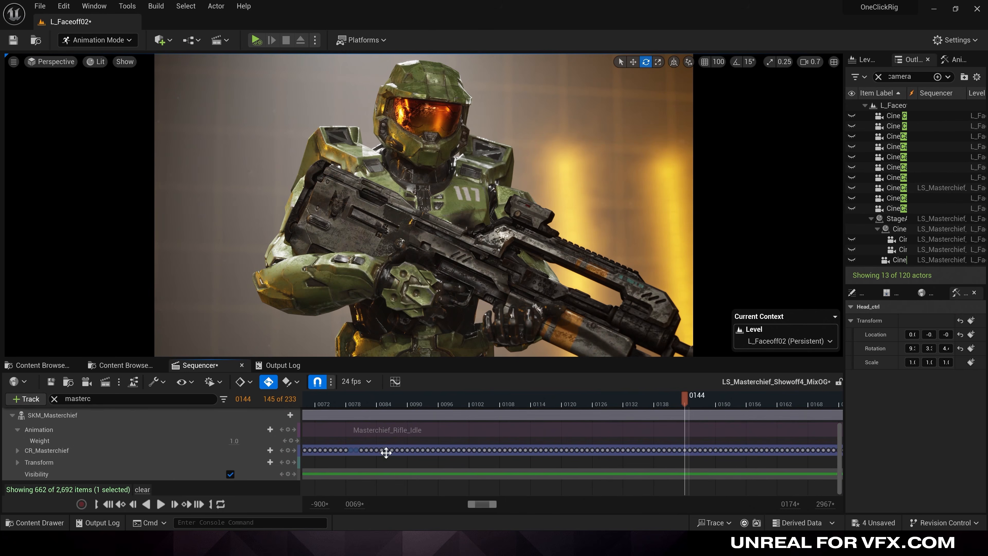
drag(392, 459, 650, 455)
drag(780, 440, 778, 440)
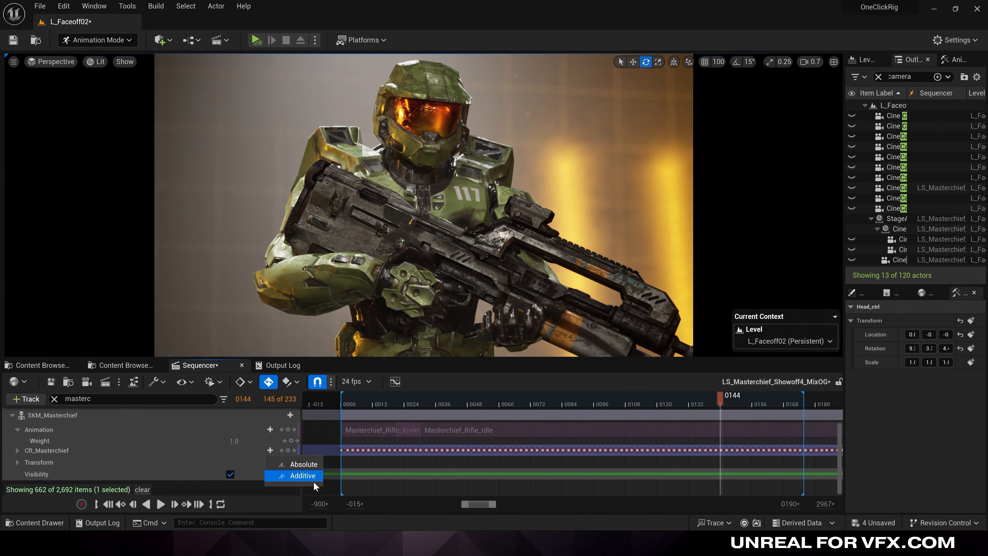
click(303, 476)
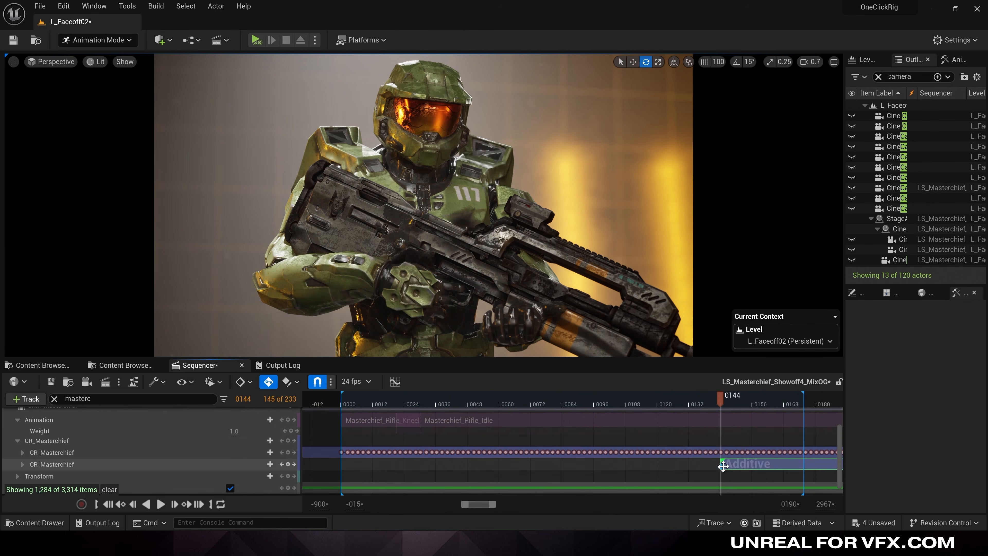
drag(720, 466, 261, 467)
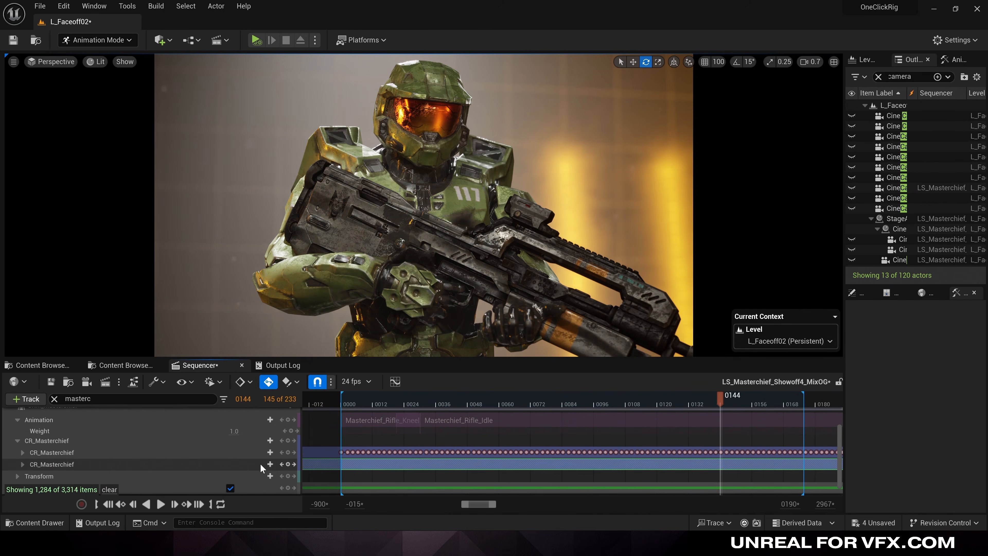
Step: Rotate RightForeArm_ctrl on the additive layer, play back the change and park the playhead at frame 146
click(24, 465)
scroll(243, 453, down, 1)
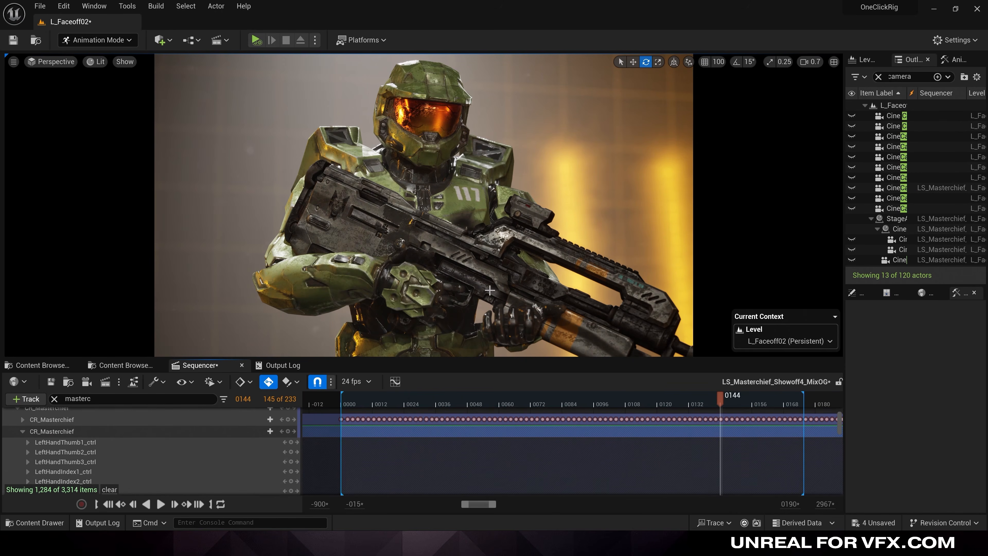
key(g)
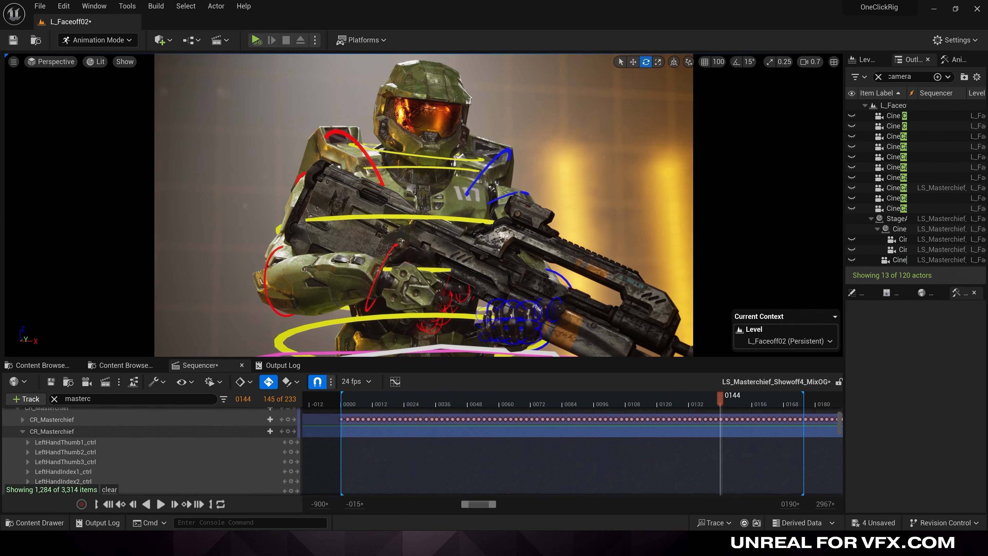
click(305, 277)
drag(300, 289, 299, 301)
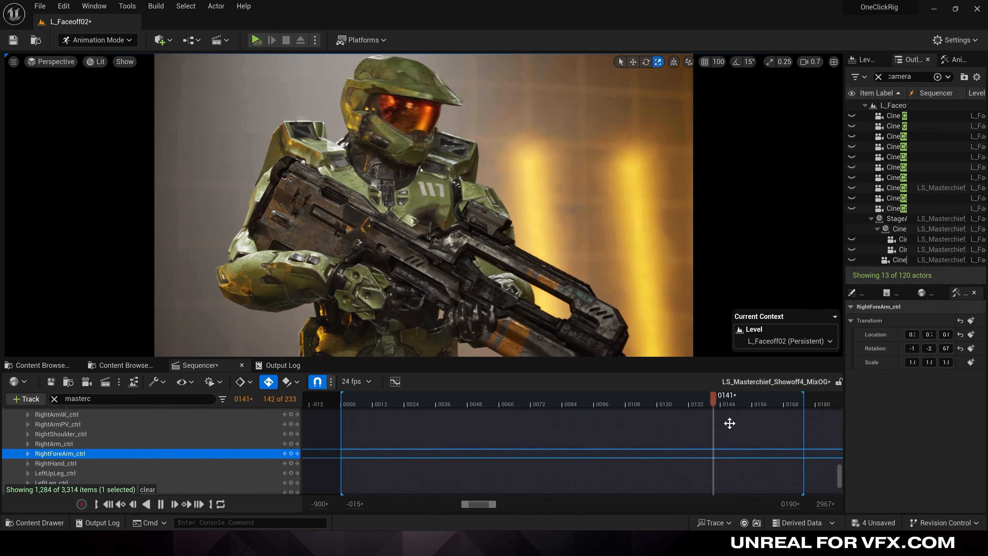
click(725, 401)
key(r)
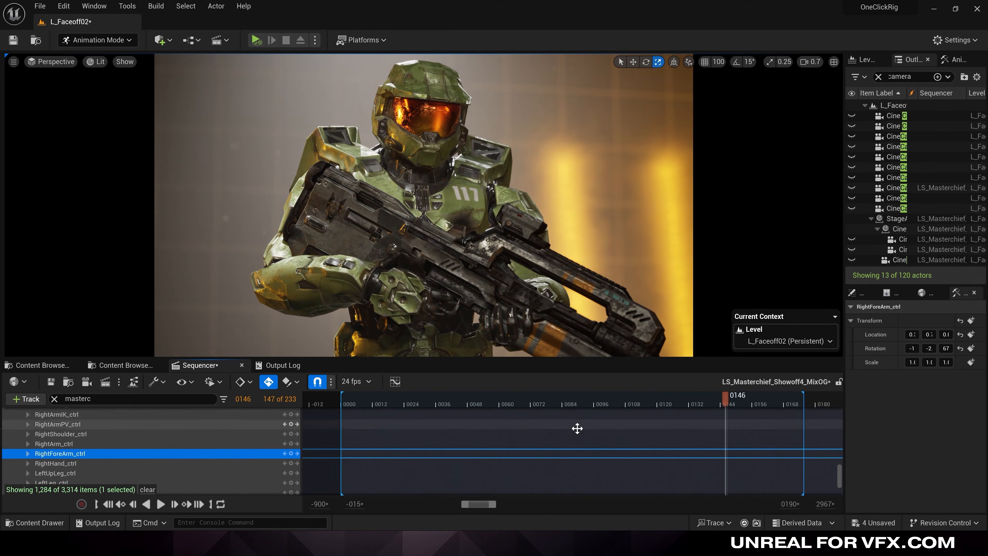
Step: Switch the additive section's Active state off and back on to compare the arm pose with and without it
right_click(593, 442)
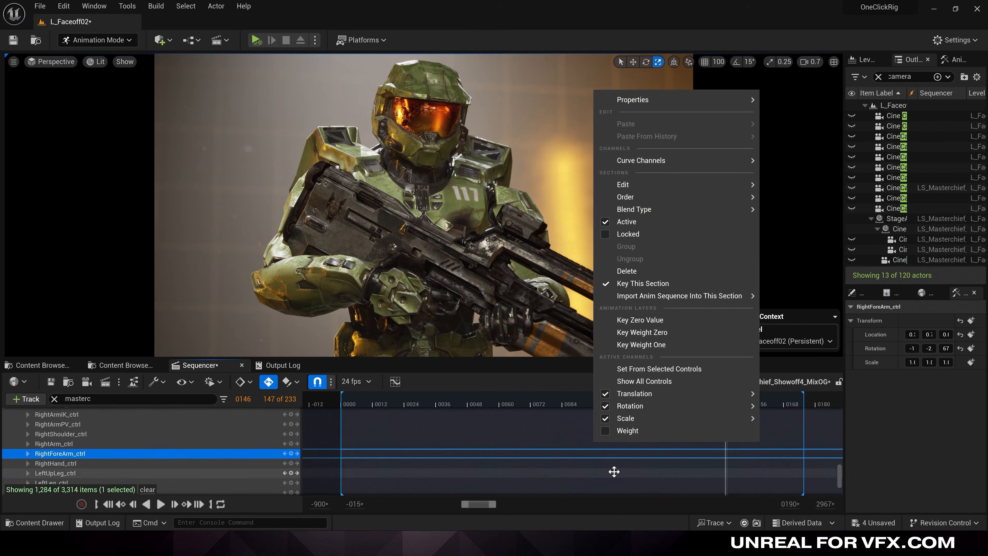
click(623, 221)
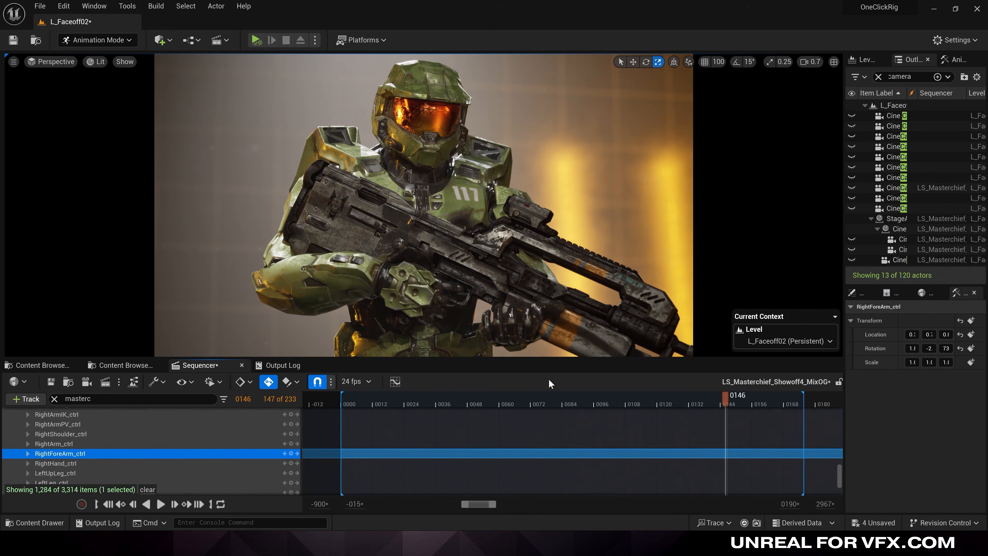
right_click(604, 441)
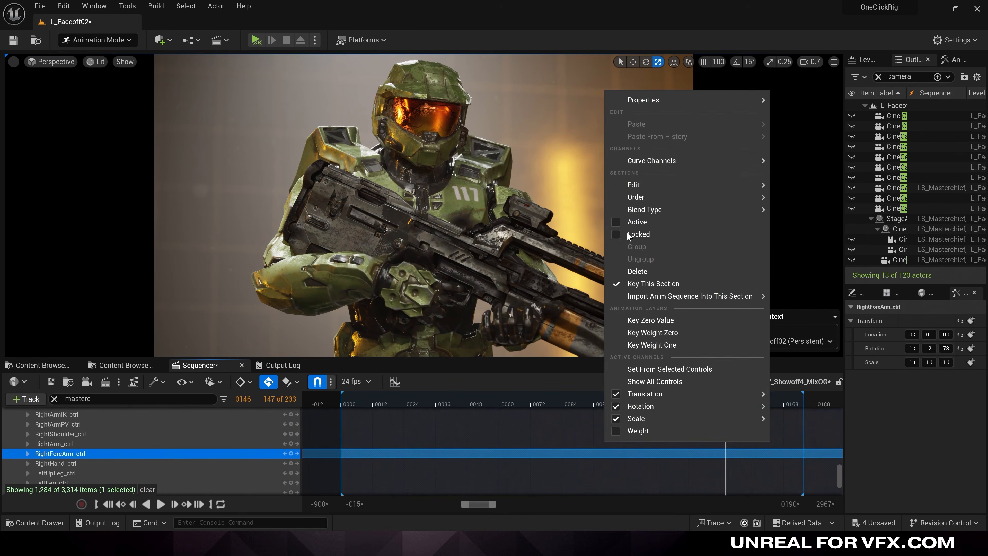
click(623, 223)
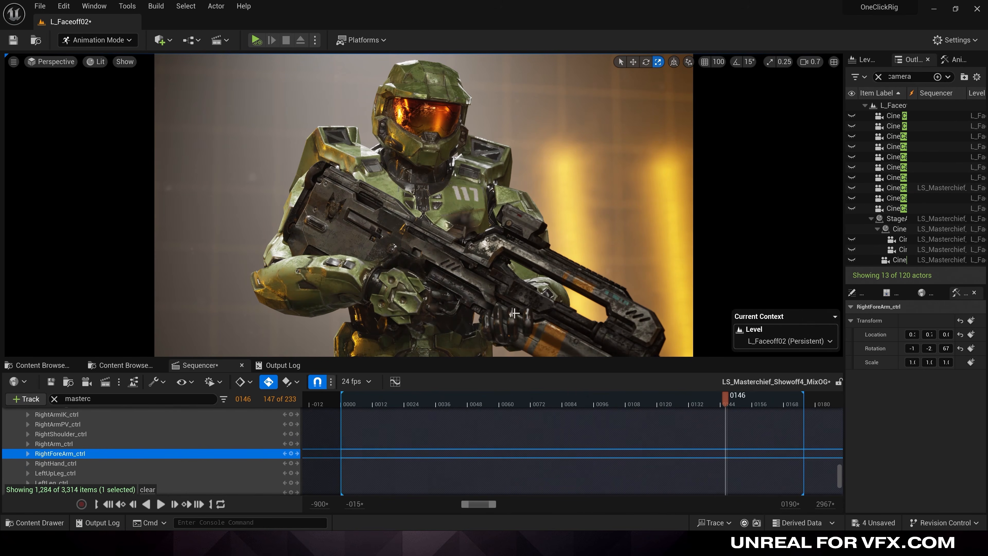
Step: Toggle Key This Section on the additive section and collapse its list of controls
key(g)
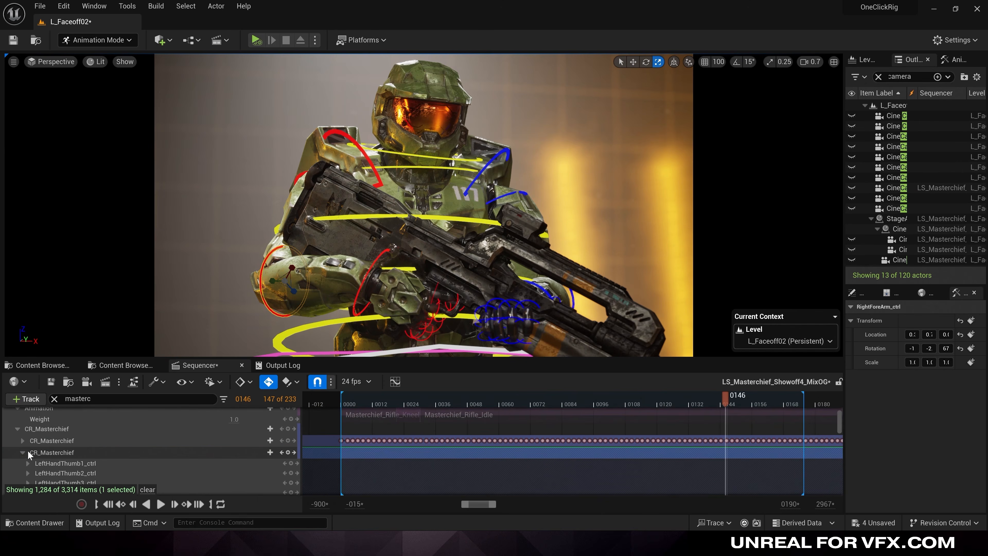
right_click(422, 456)
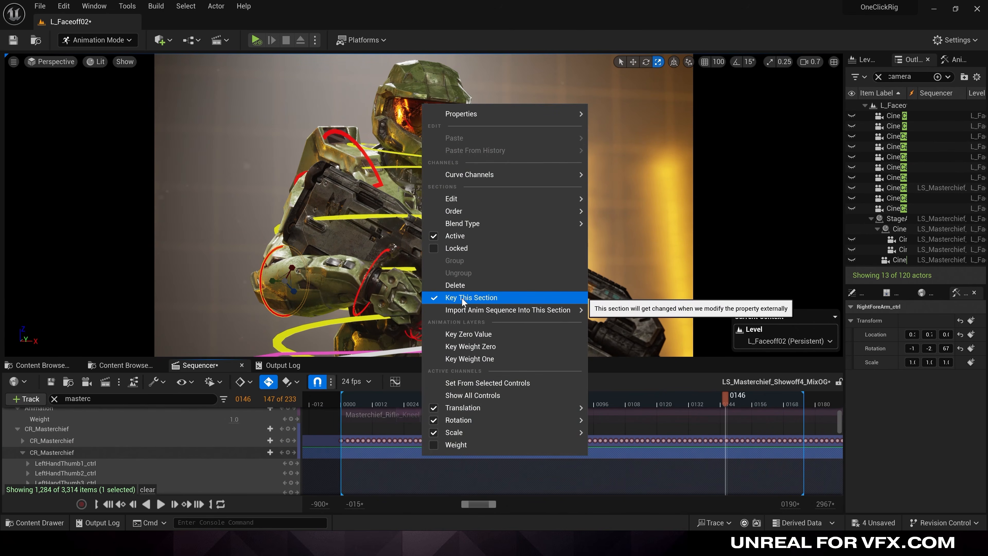
click(493, 298)
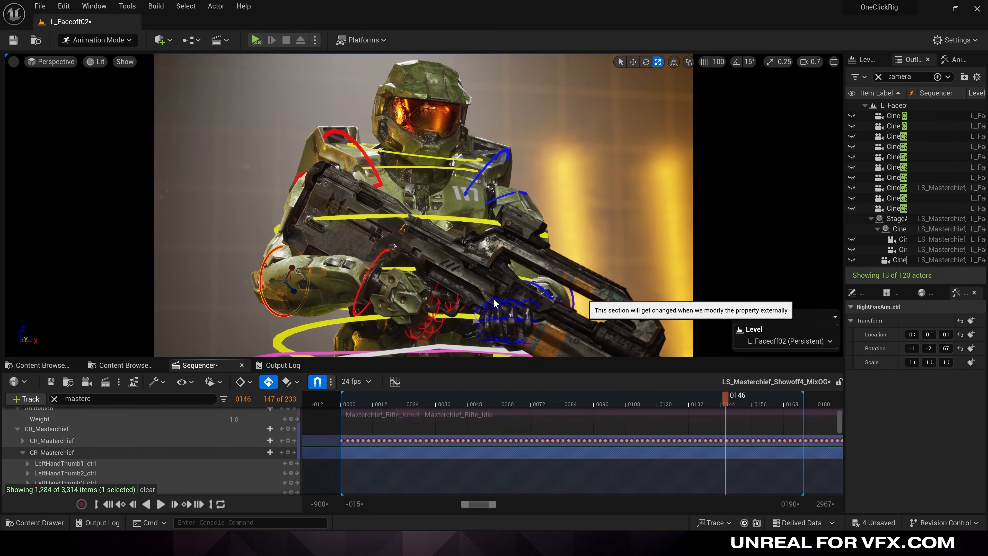
click(23, 450)
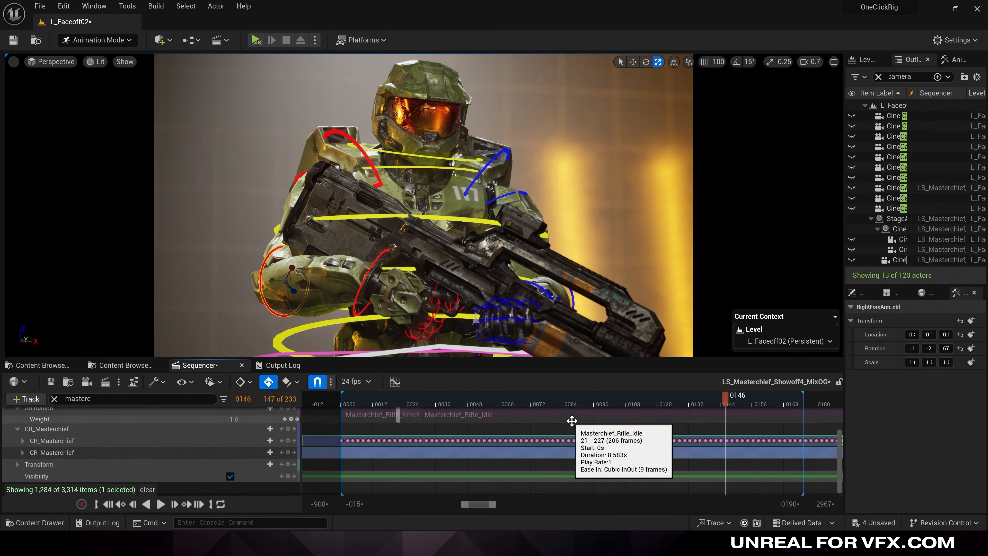
Step: Expand the baked CR_Masterchief section and delete all the LeftArm_IkFkSwitch keys
click(23, 443)
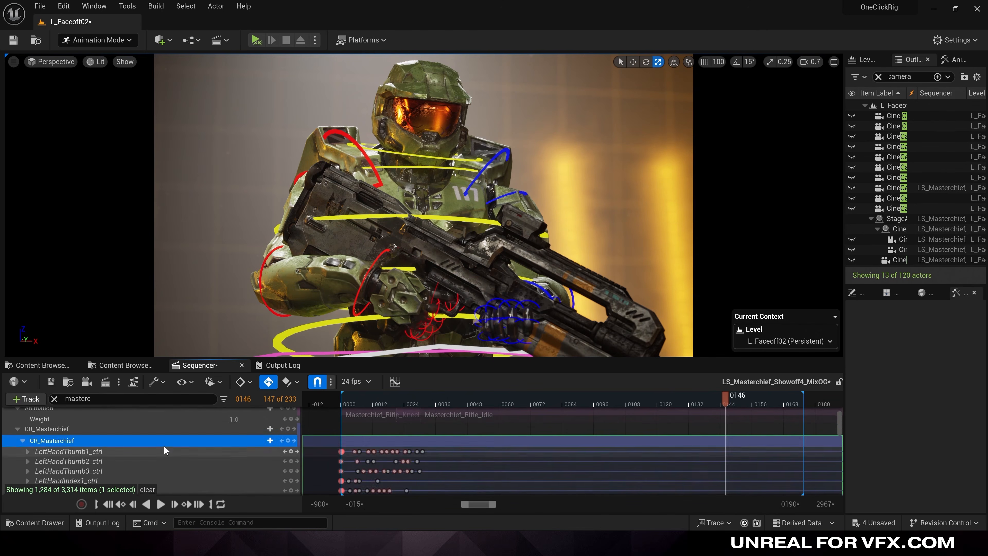
scroll(159, 443, down, 10)
scroll(157, 444, down, 10)
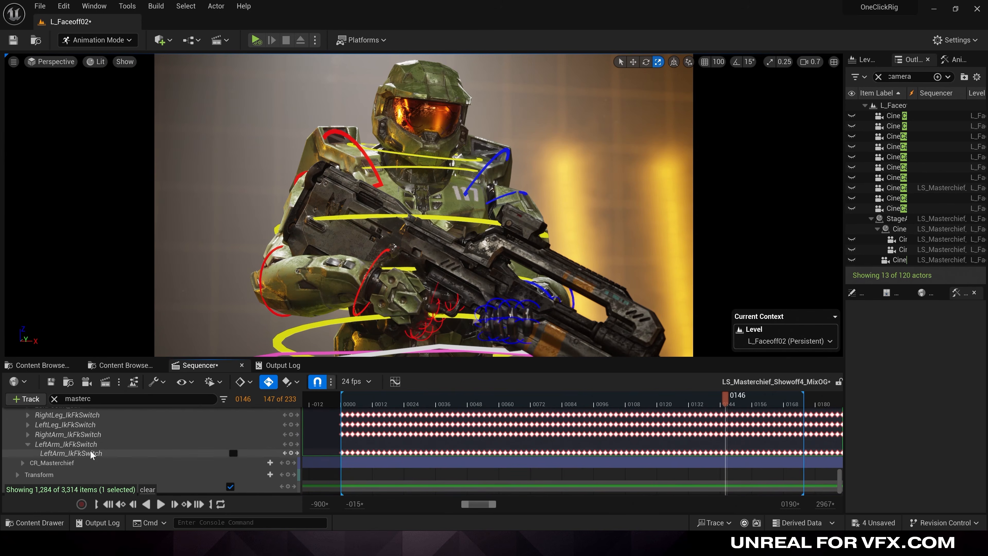
drag(332, 446, 942, 473)
key(Delete)
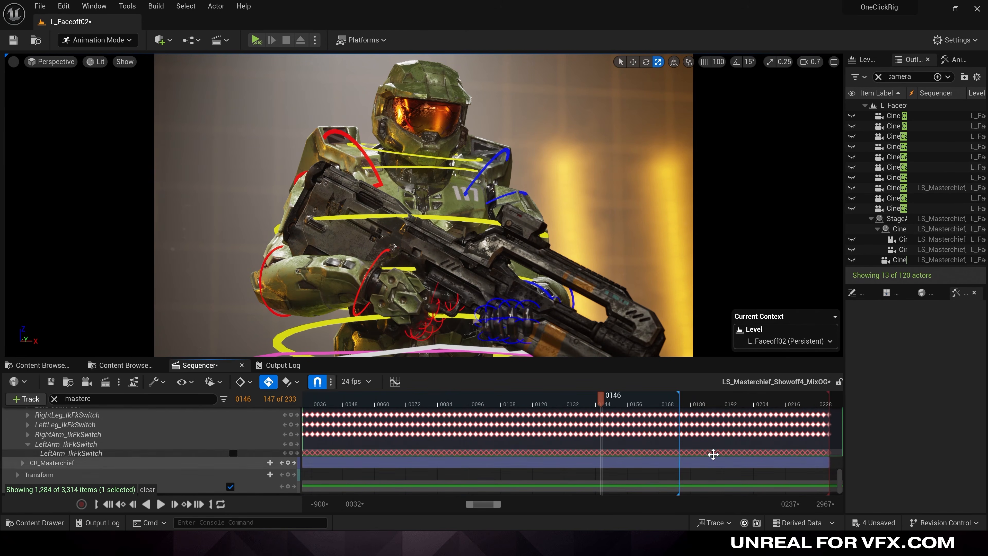
Step: Switch the left arm to IK by enabling LeftArm_IkFkSwitch in the baked section
click(535, 296)
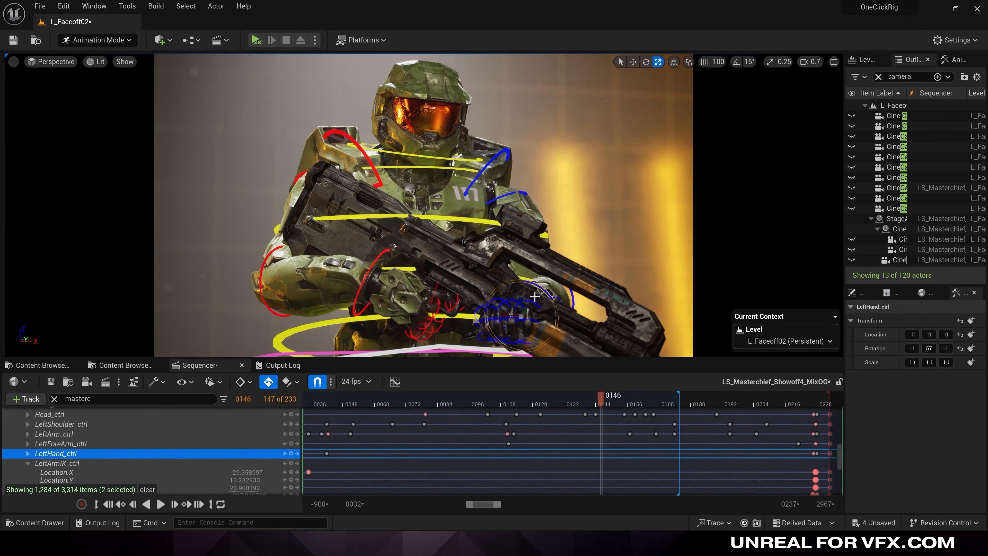
scroll(213, 467, down, 5)
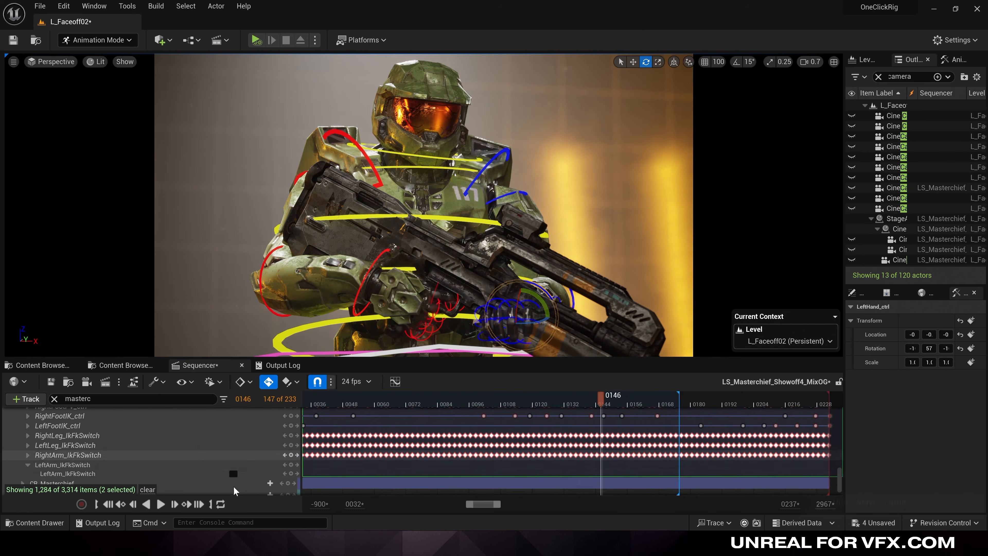
click(233, 473)
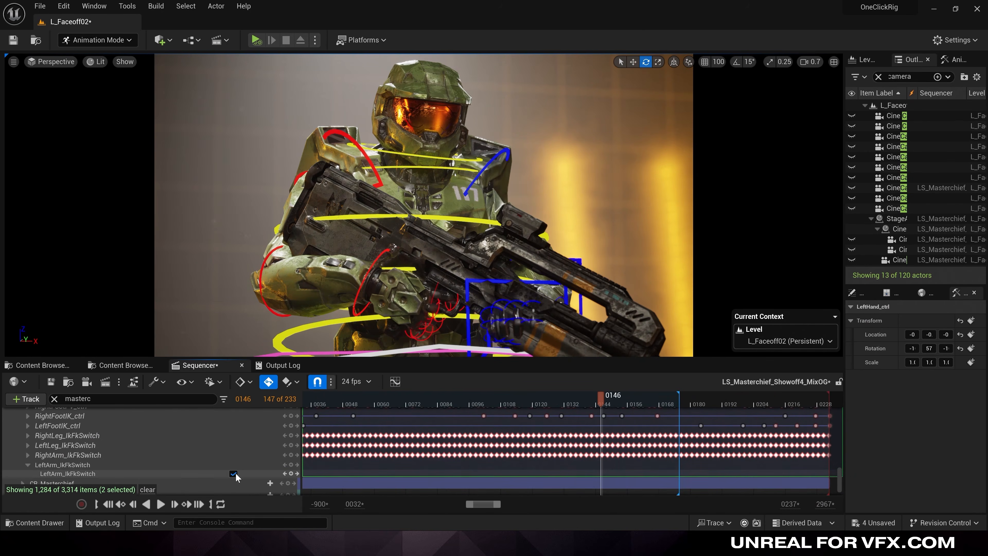
Step: Move and rotate LeftArmIK_ctrl at frame 146 to adjust the left hand's grip on the rifle
click(539, 300)
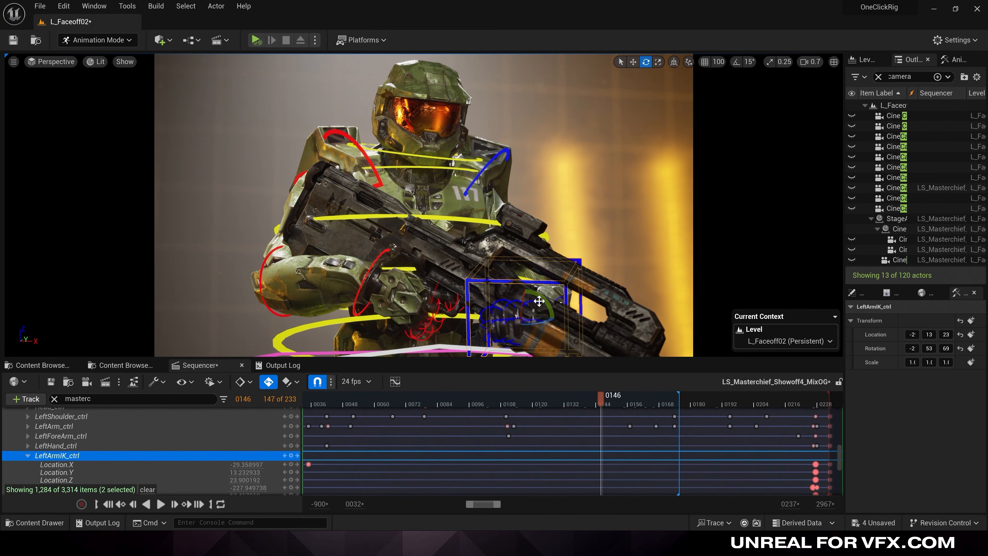
mouse_move(521, 306)
mouse_down()
mouse_move(549, 240)
mouse_move(516, 221)
mouse_move(483, 231)
mouse_move(492, 269)
mouse_move(509, 273)
mouse_move(514, 255)
mouse_move(507, 323)
mouse_move(534, 299)
mouse_move(526, 295)
mouse_up()
key(g)
key(e)
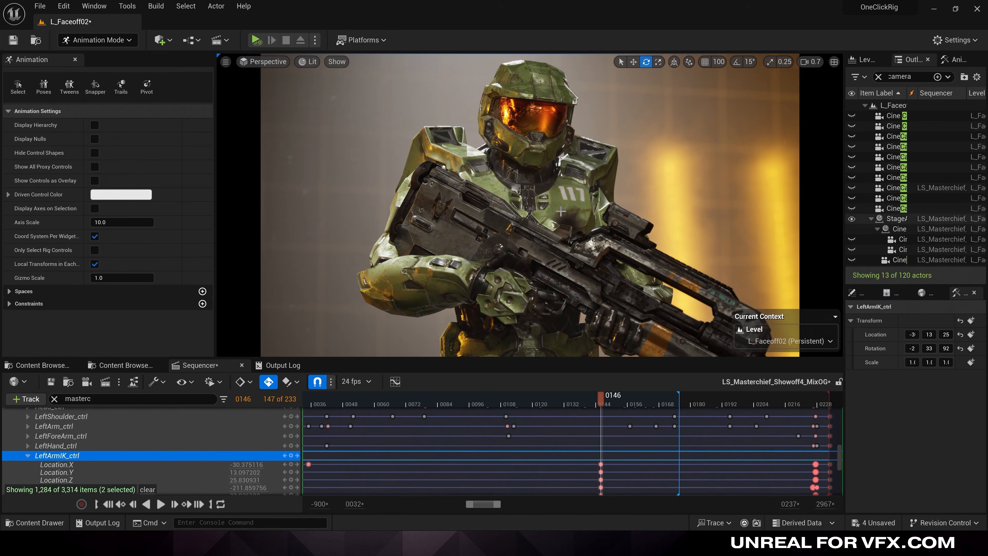
Step: Add a Parent constraint to LeftArmIK_ctrl at frame 146, picking the BattleRifle_battlerifleartic actor as its parent
click(9, 304)
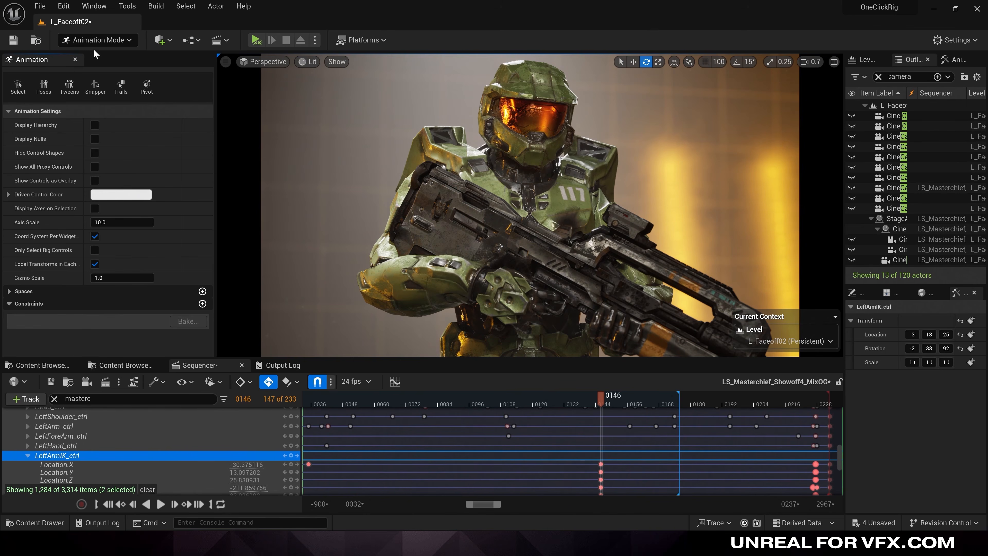
click(97, 39)
click(101, 136)
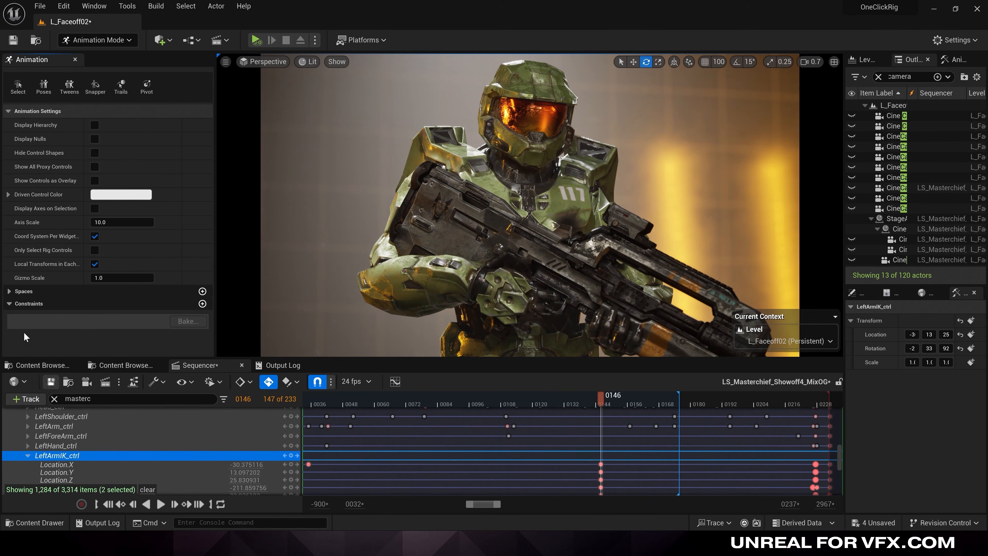
click(202, 303)
click(243, 336)
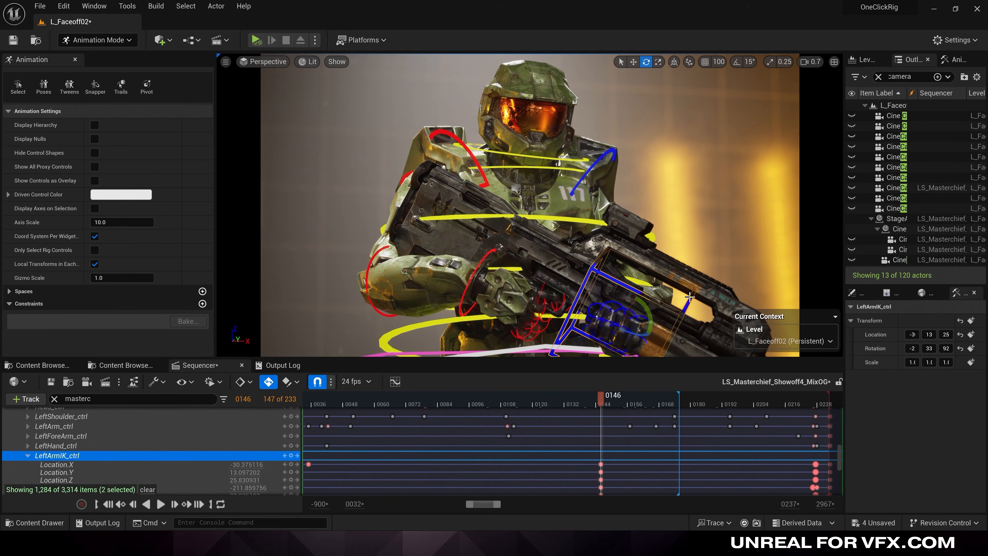
click(202, 304)
click(251, 416)
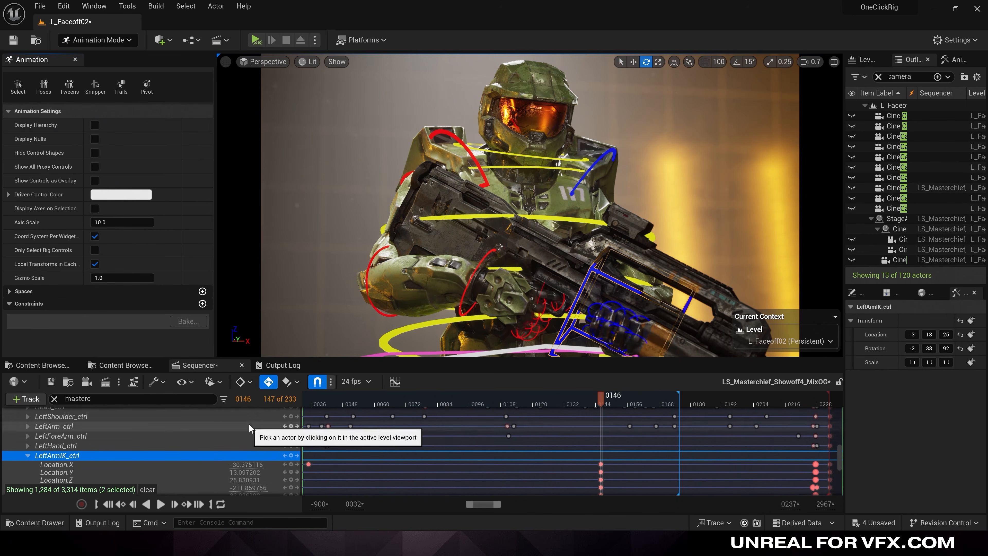
click(666, 331)
right_drag(616, 441, 573, 391)
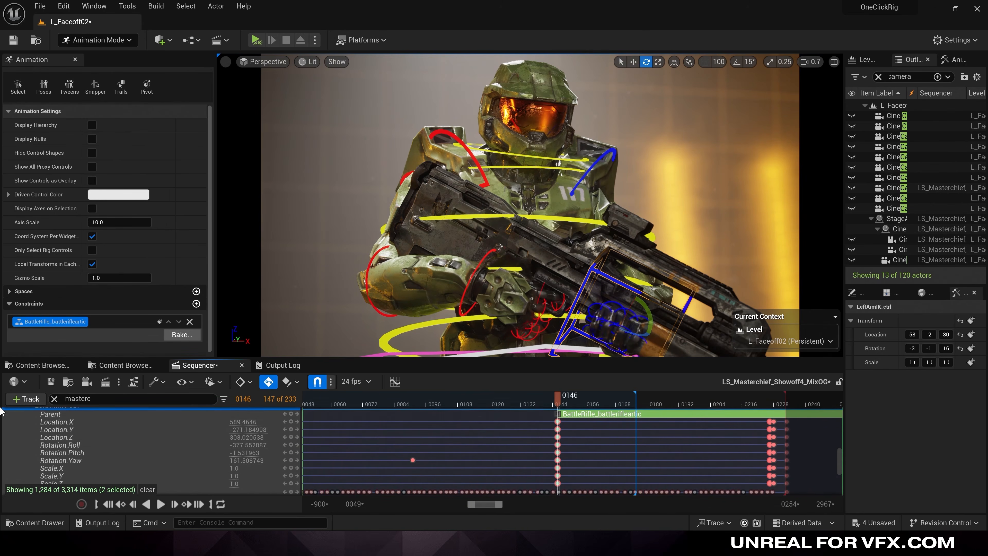
Step: Rotate RightHand_ctrl at frame 232 to adjust the aim of the rifle, checking it from another viewing angle
scroll(149, 439, up, 1)
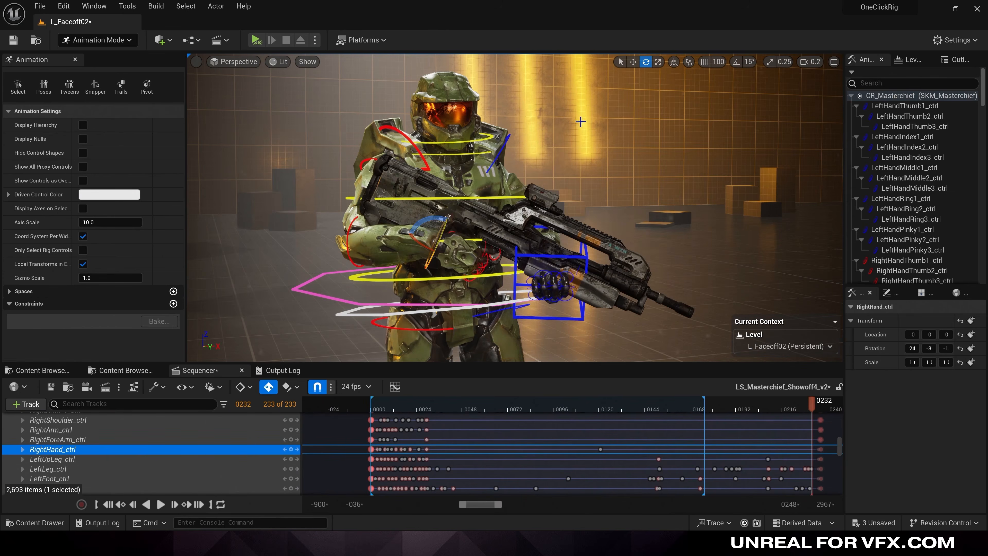
drag(434, 218, 432, 251)
right_drag(710, 192, 661, 214)
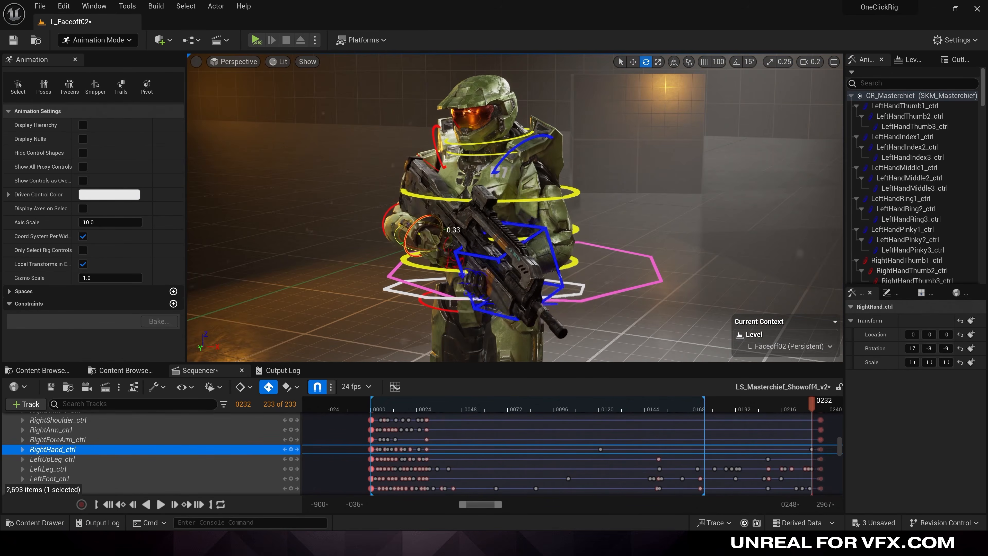
mouse_move(436, 238)
mouse_down()
mouse_move(443, 230)
mouse_move(440, 240)
mouse_move(435, 223)
mouse_up()
Step: Rotate Spine_ctrl and the uppermost ring control around the neck at frame 232 to refine the torso and head pose
click(565, 259)
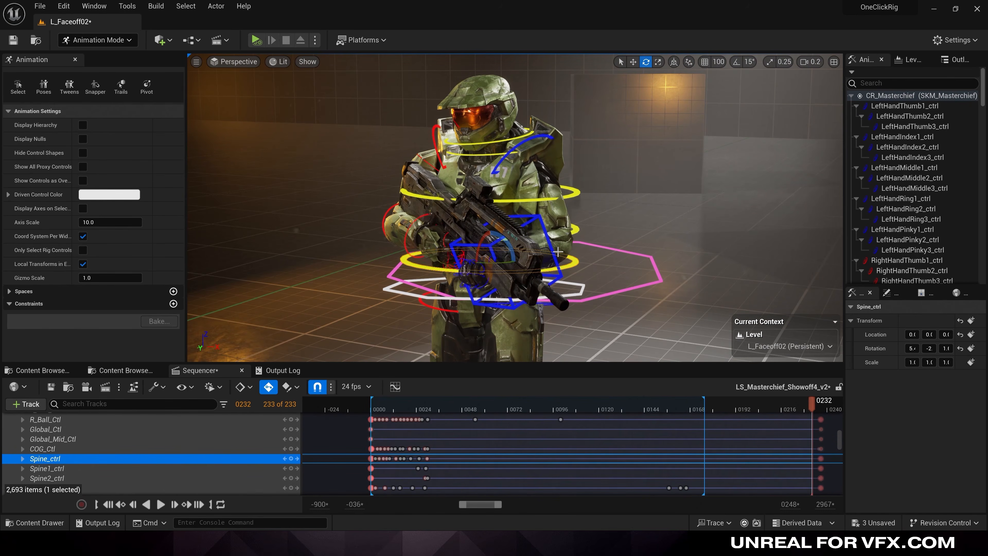
drag(498, 262, 507, 242)
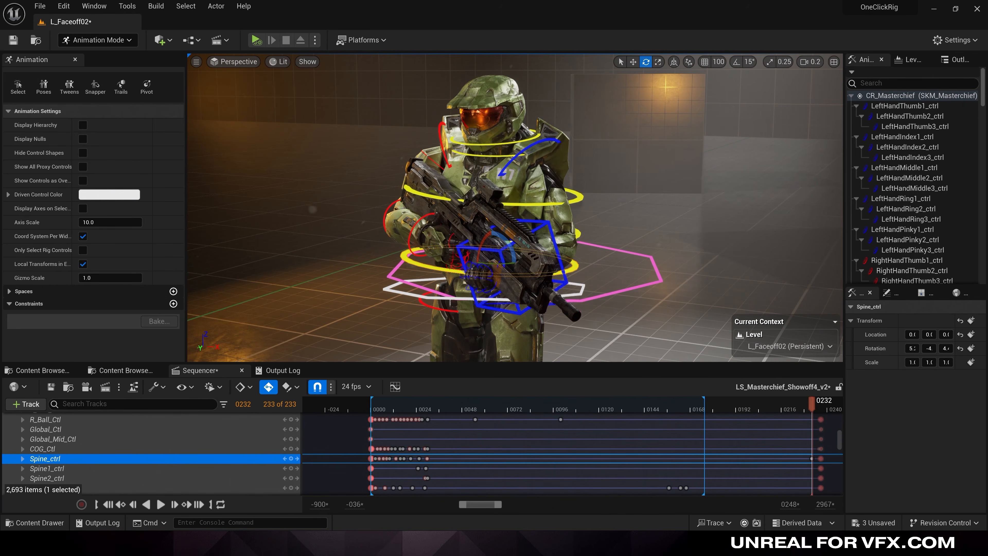
click(502, 144)
key(shift+c)
drag(516, 156, 500, 172)
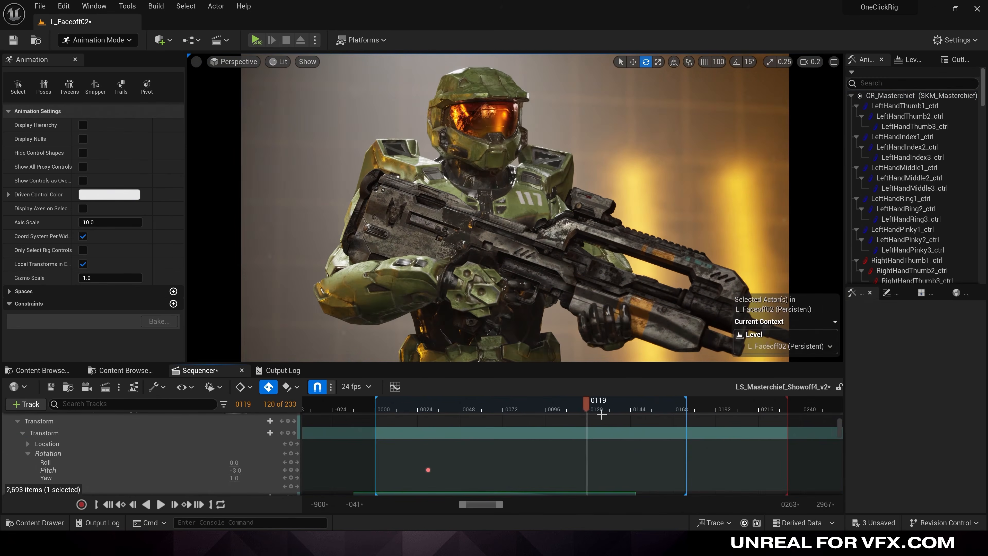
Step: Play the animation from frame 119 to review the rifle pose and lock the viewport to the camera cuts
key(space)
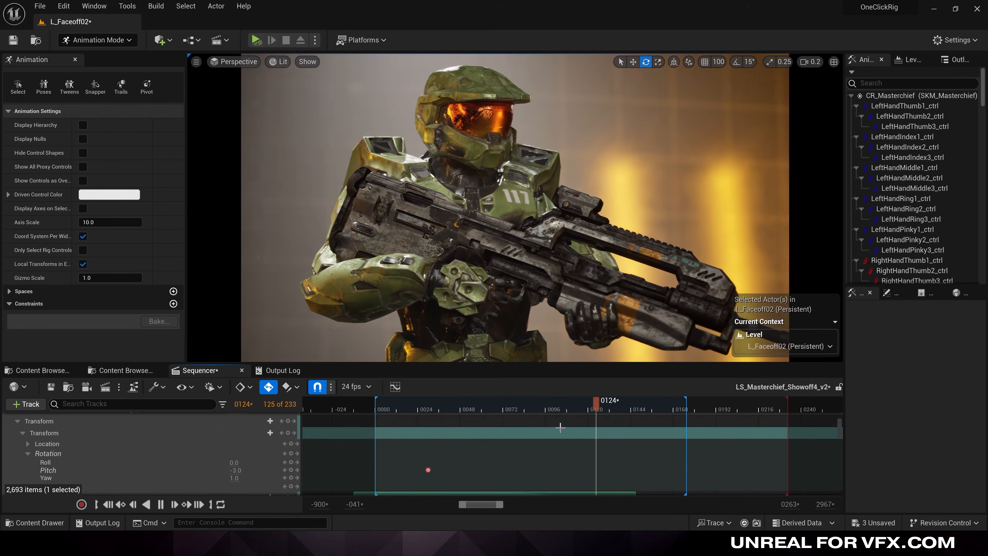
key(space)
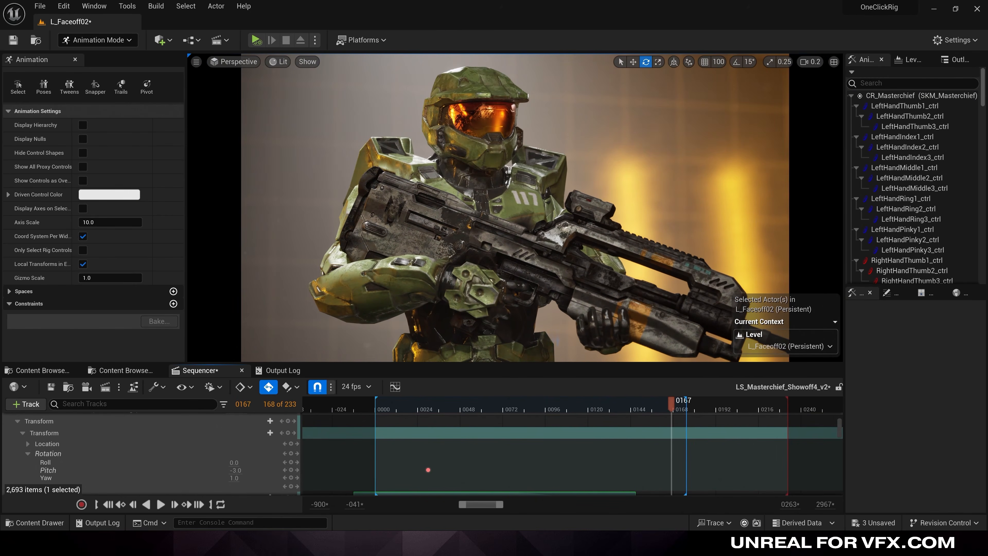
scroll(233, 443, up, 10)
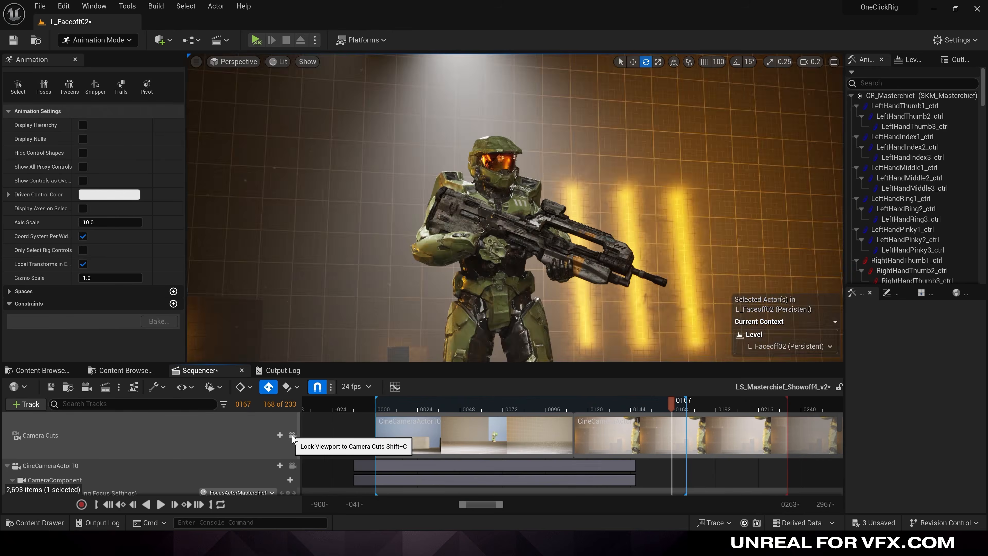
click(292, 436)
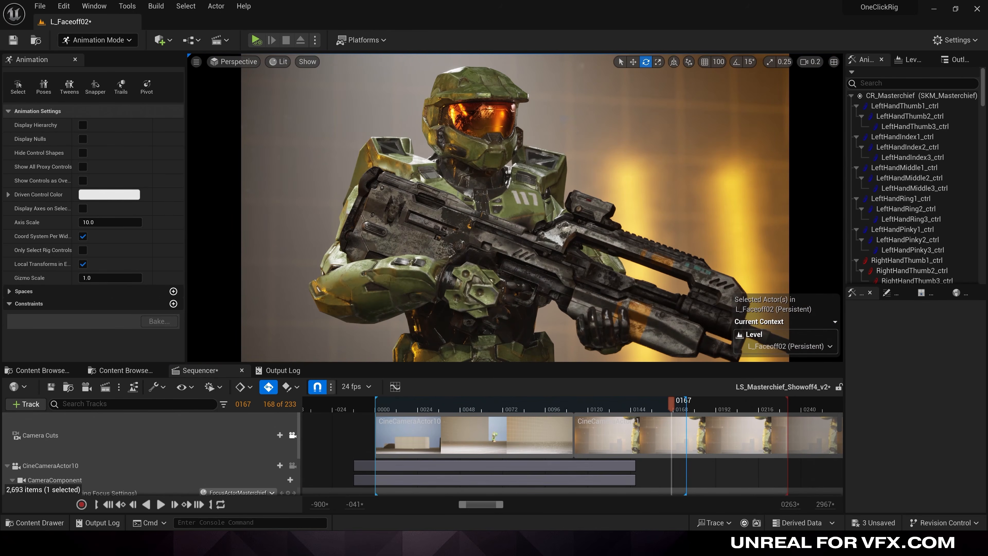
Step: Try rotating Head_ctrl and RightHand_ctrl at frame 167 to change the head direction and rifle angle
key(g)
click(534, 158)
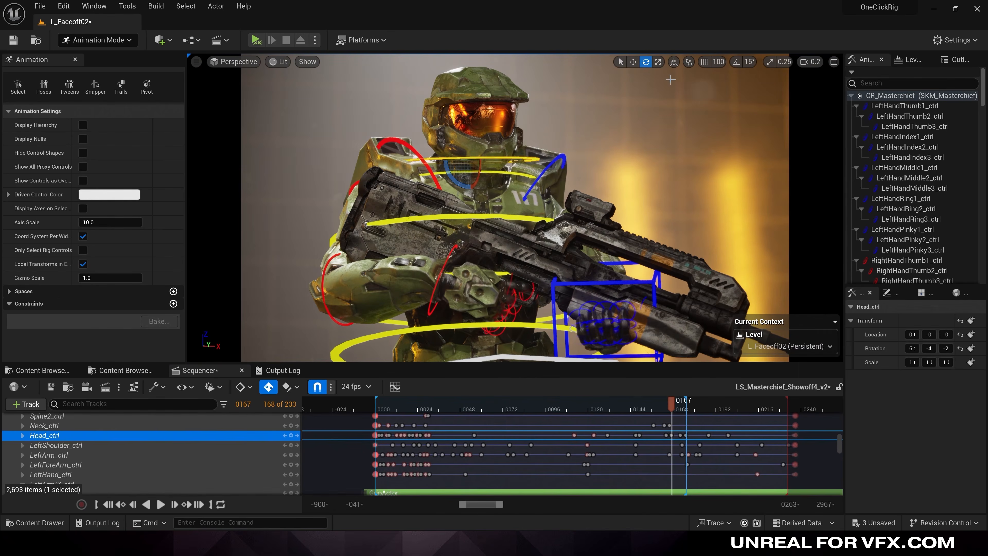
drag(469, 159, 494, 175)
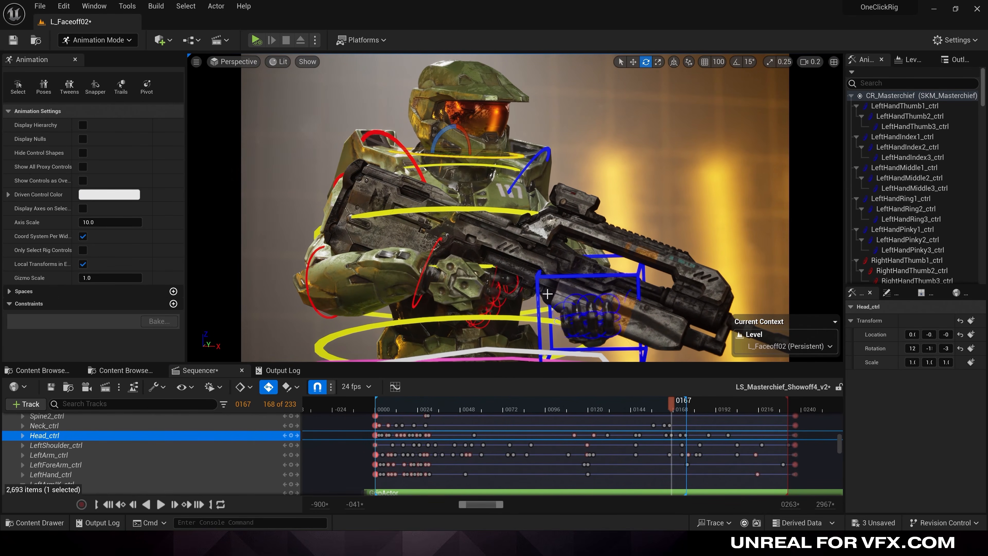
click(434, 247)
drag(454, 264, 461, 273)
key(g)
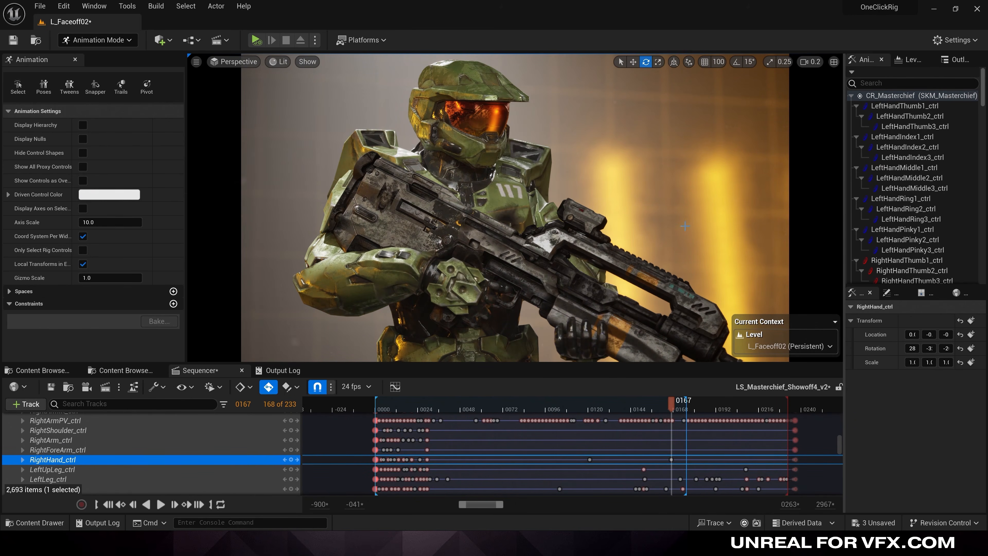
key(ctrl+z)
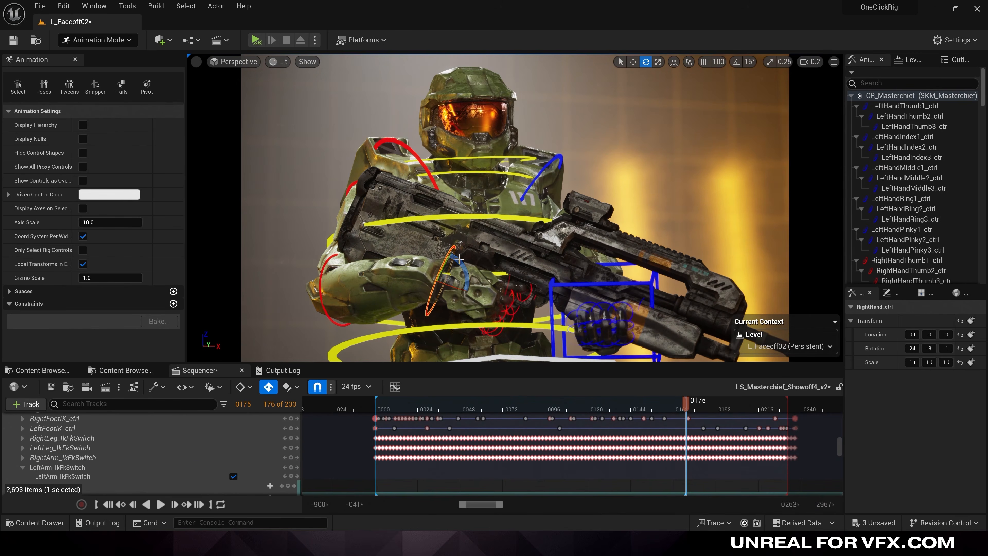
Step: Rotate RightHand_ctrl slightly at frame 175 to adjust the rifle's angle
drag(459, 262, 454, 257)
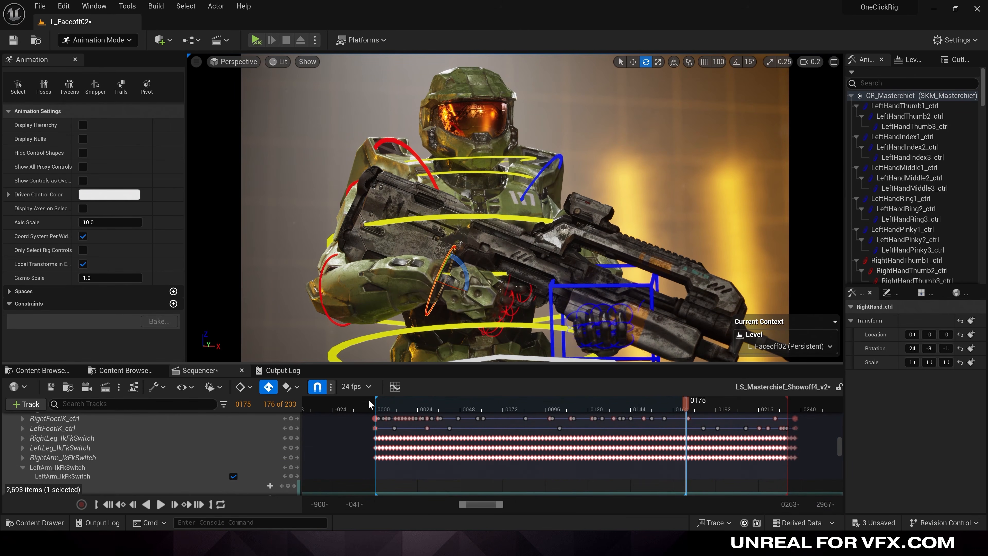
Step: Select LeftArmIK_ctrl and open the bake settings for its GripActor parent constraint
click(575, 303)
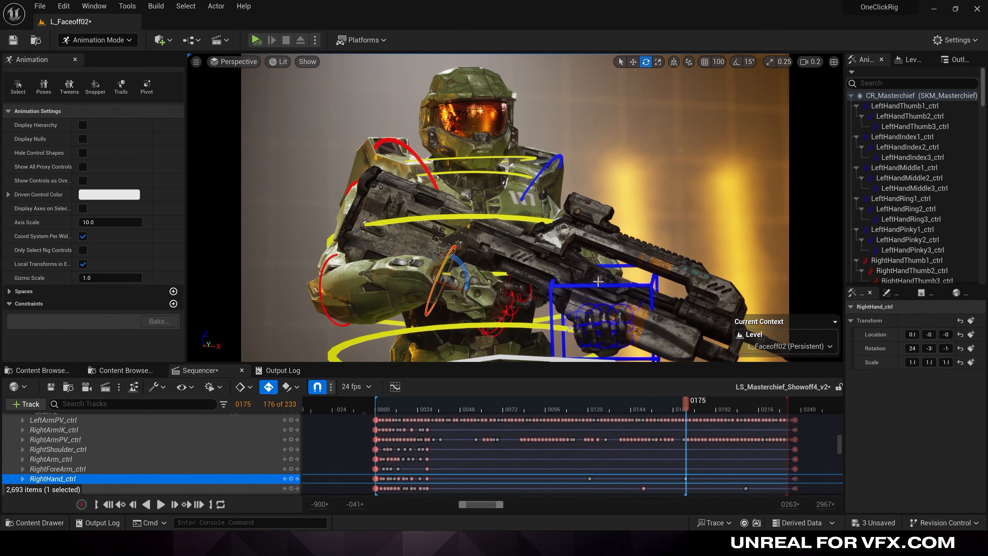
click(585, 286)
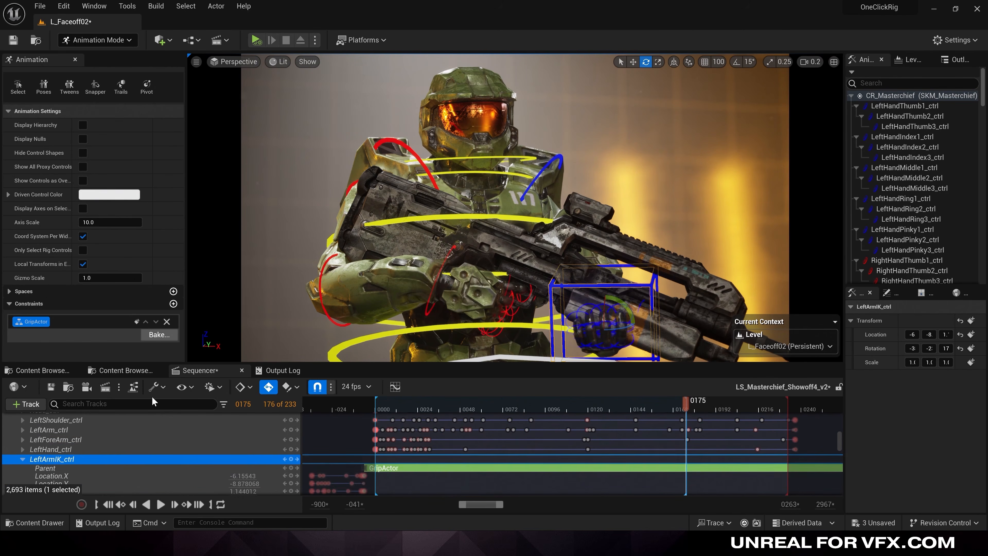
scroll(455, 473, down, 2)
scroll(407, 460, down, 2)
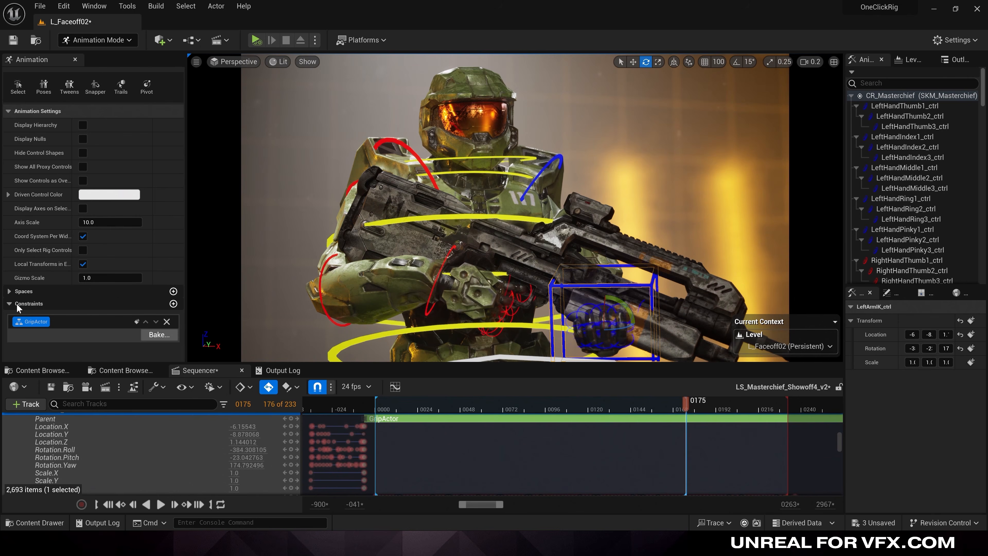
click(155, 335)
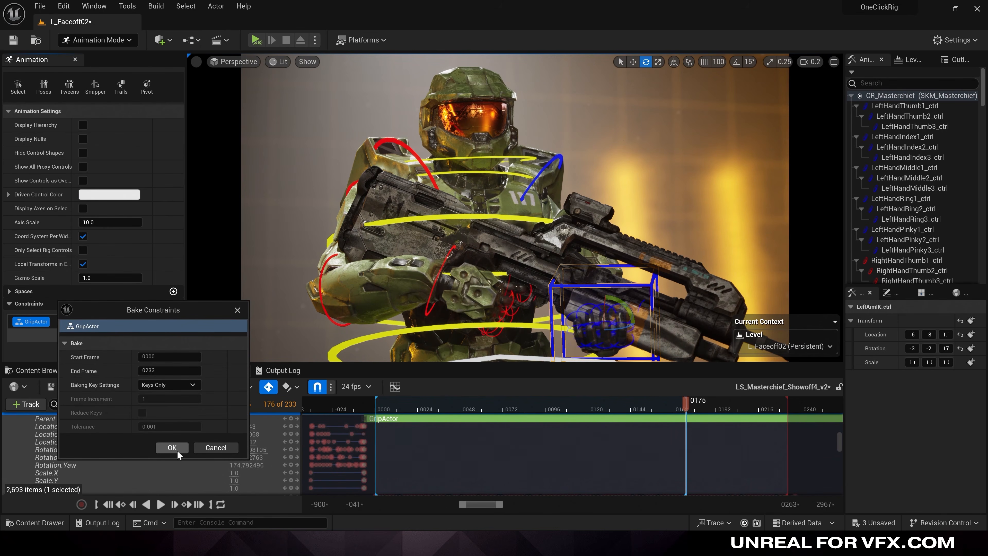